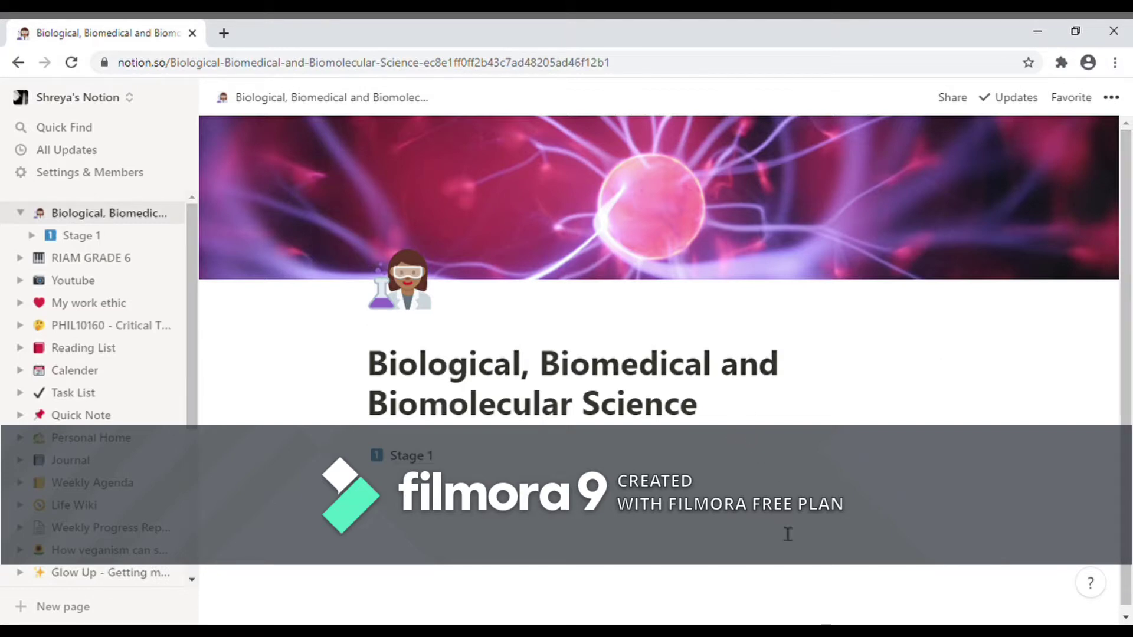
Open the Stage 1 page and look over its Autumn and Spring Semester sections
scroll(420, 463, "down", 1)
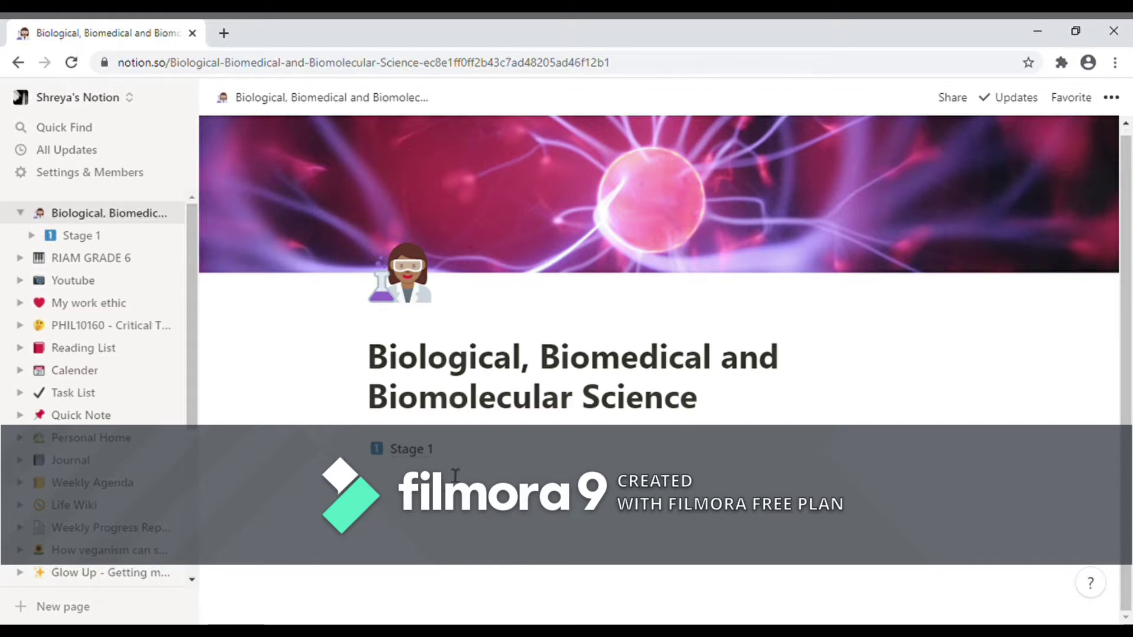
left_click(442, 450)
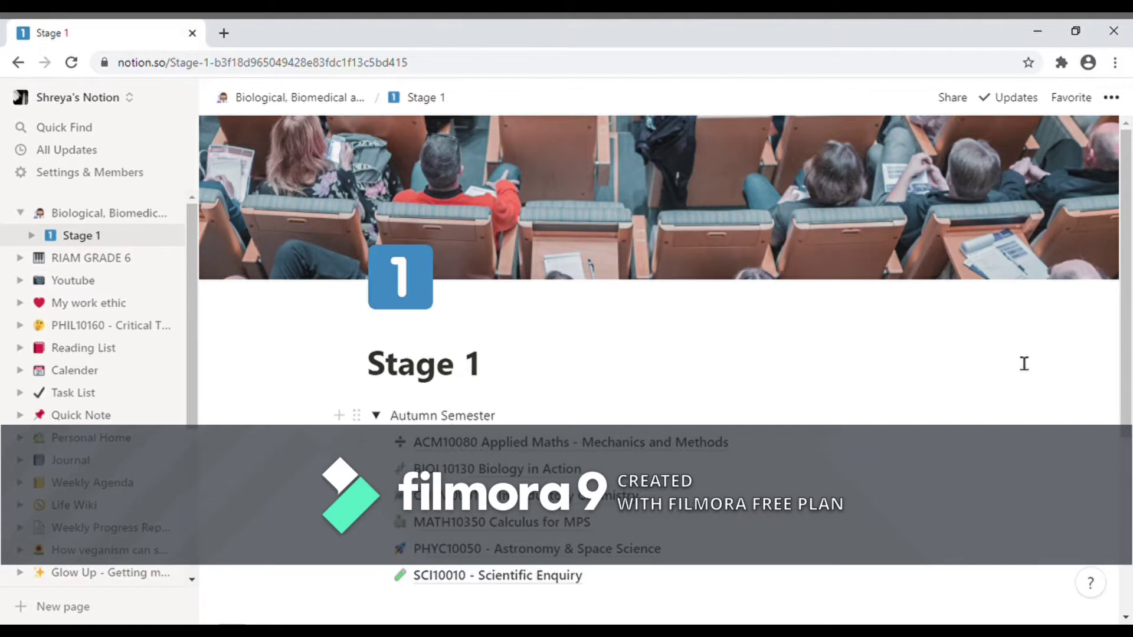
scroll(898, 427, "down", 3)
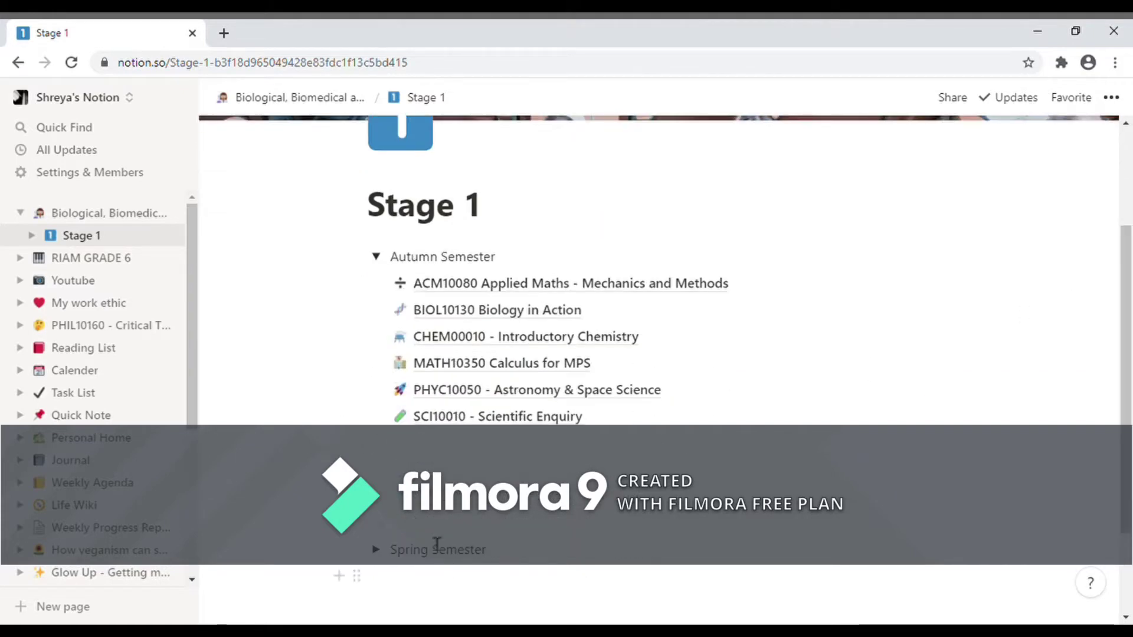
scroll(436, 542, "up", 3)
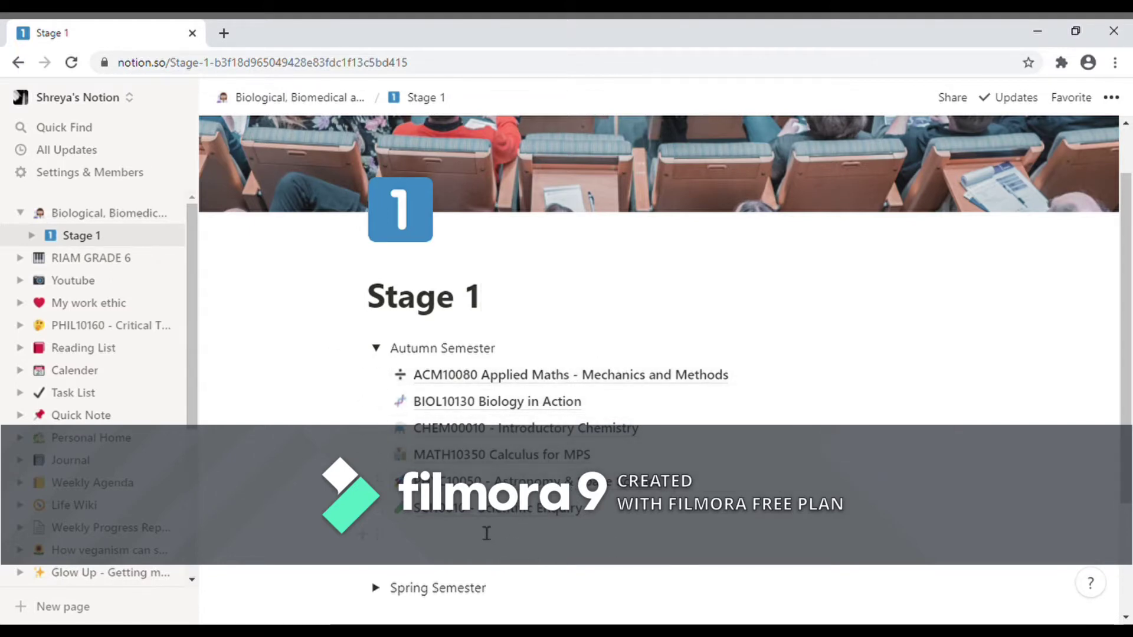
Review the assessments and weekly pages in the ACM10080 Applied Maths - Mechanics and Methods module, and return to Stage 1
left_click(569, 378)
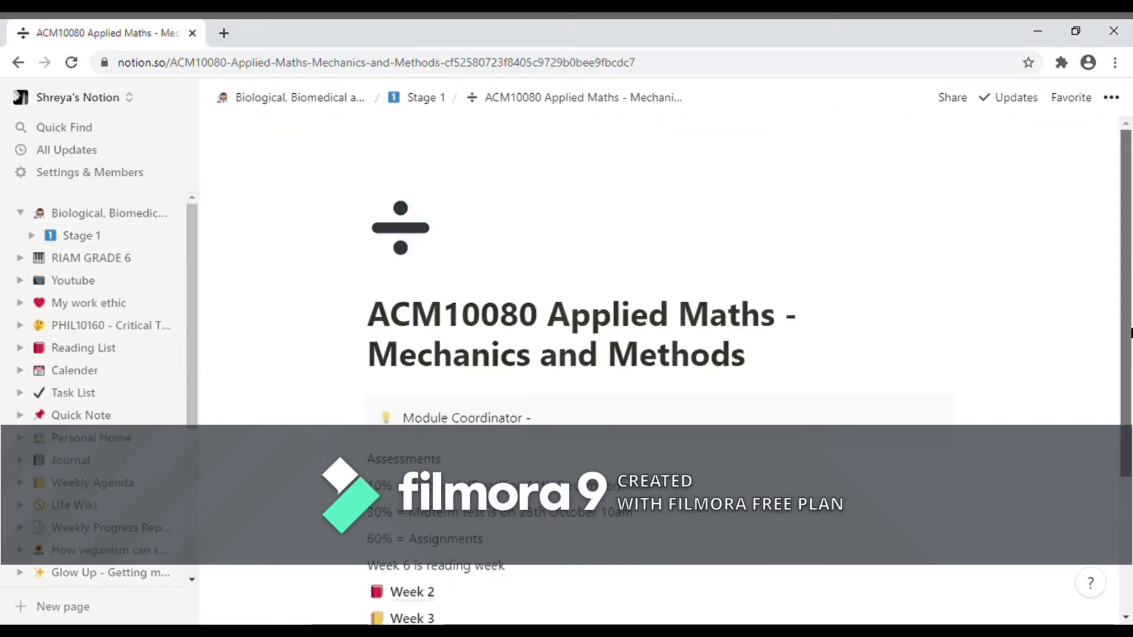
scroll(569, 387, "down", 3)
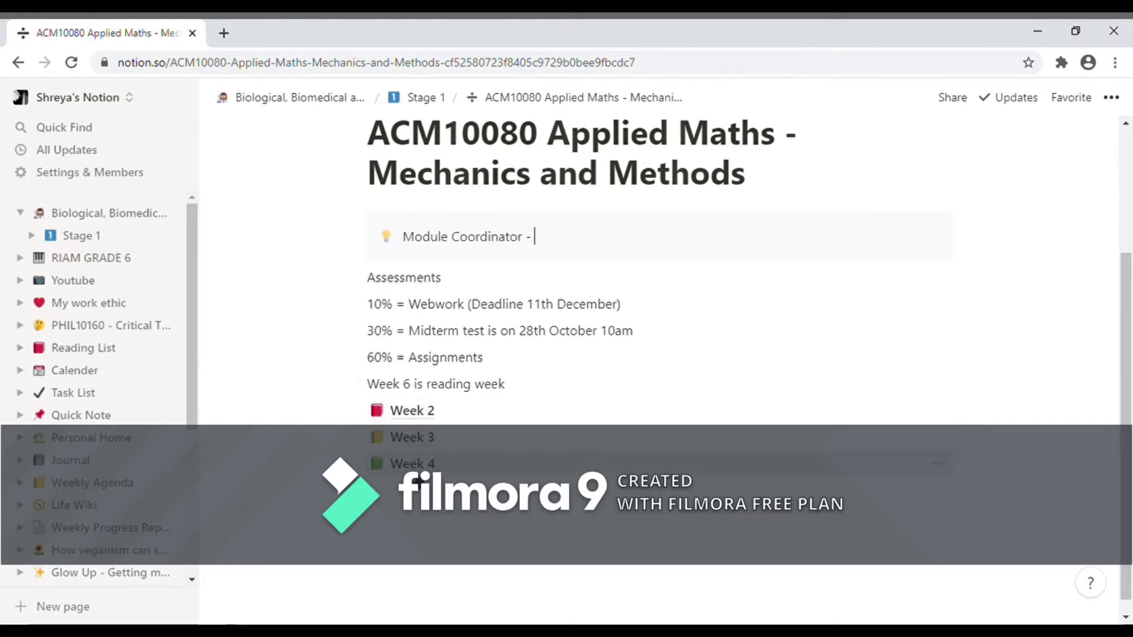
left_click(443, 102)
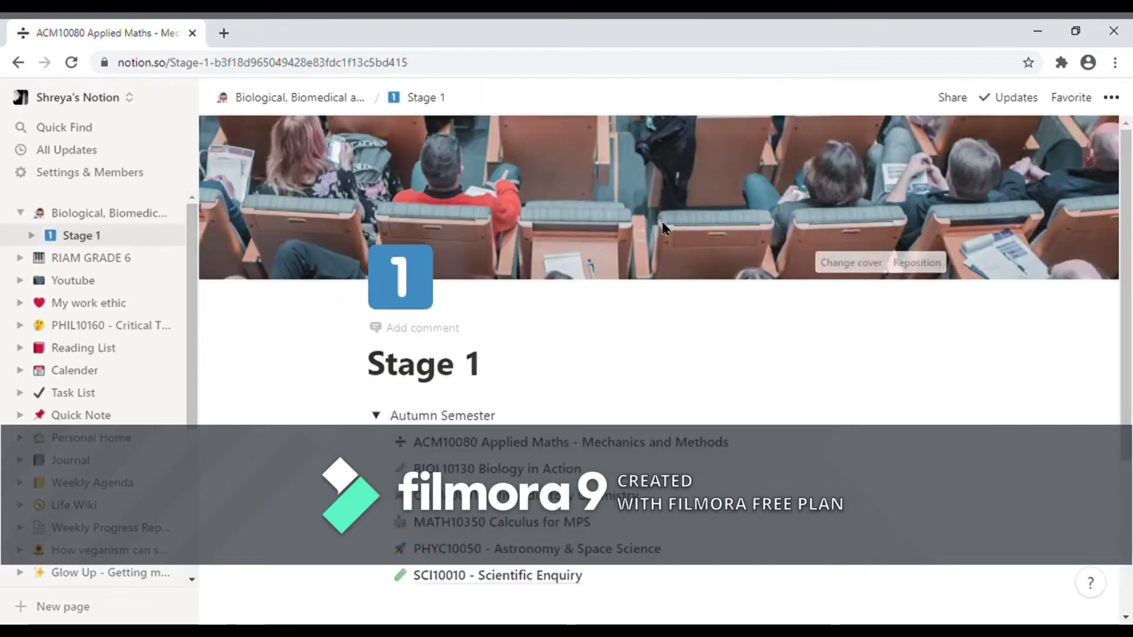
Open the CHEM00010 - Introductory Chemistry module from Stage 1 and look over its toggles and weekly pages
scroll(916, 331, "down", 3)
left_click(502, 348)
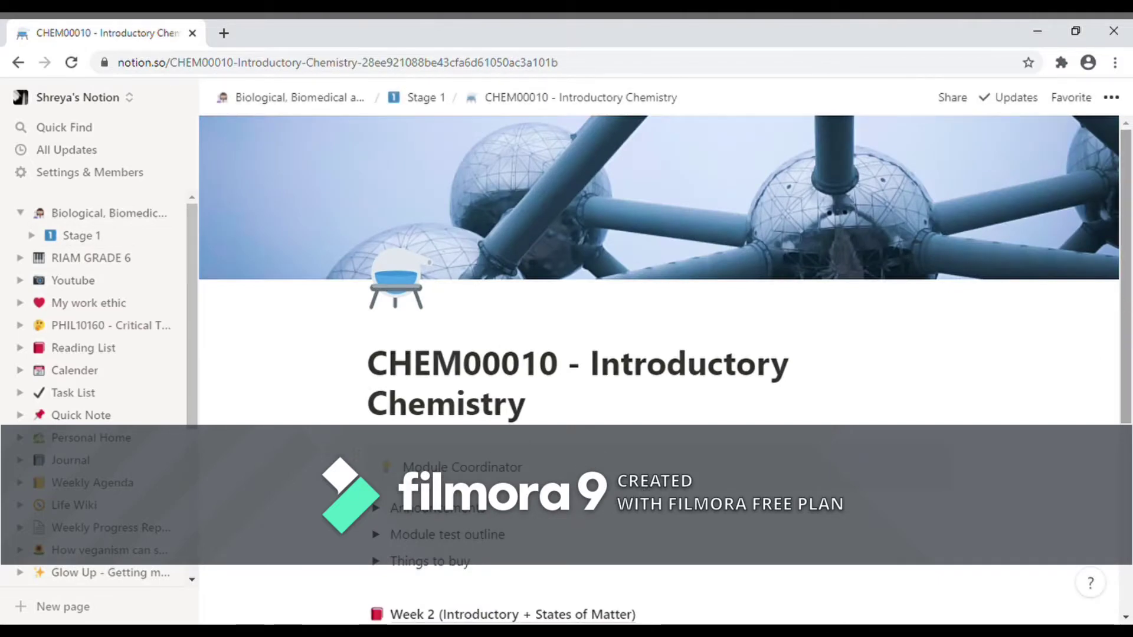
scroll(506, 473, "down", 1)
mouse_move(1127, 307)
left_mouse_down()
mouse_move(1128, 271)
mouse_move(1128, 367)
mouse_move(1129, 321)
left_mouse_up()
scroll(1129, 288, "down", 1)
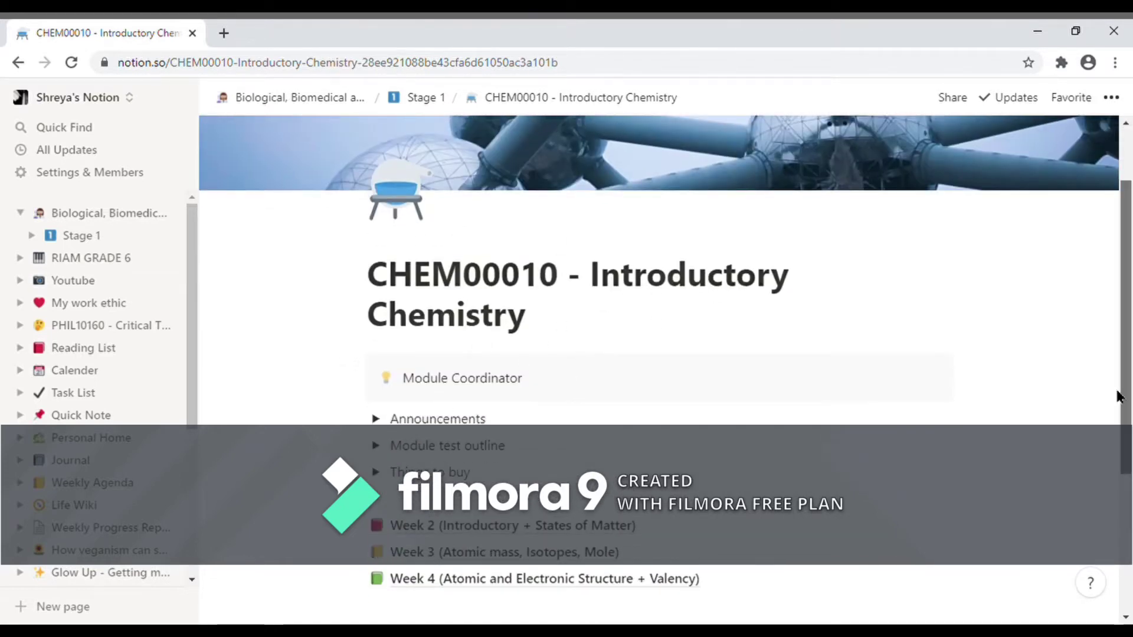
left_click_drag(1120, 392, 1121, 530)
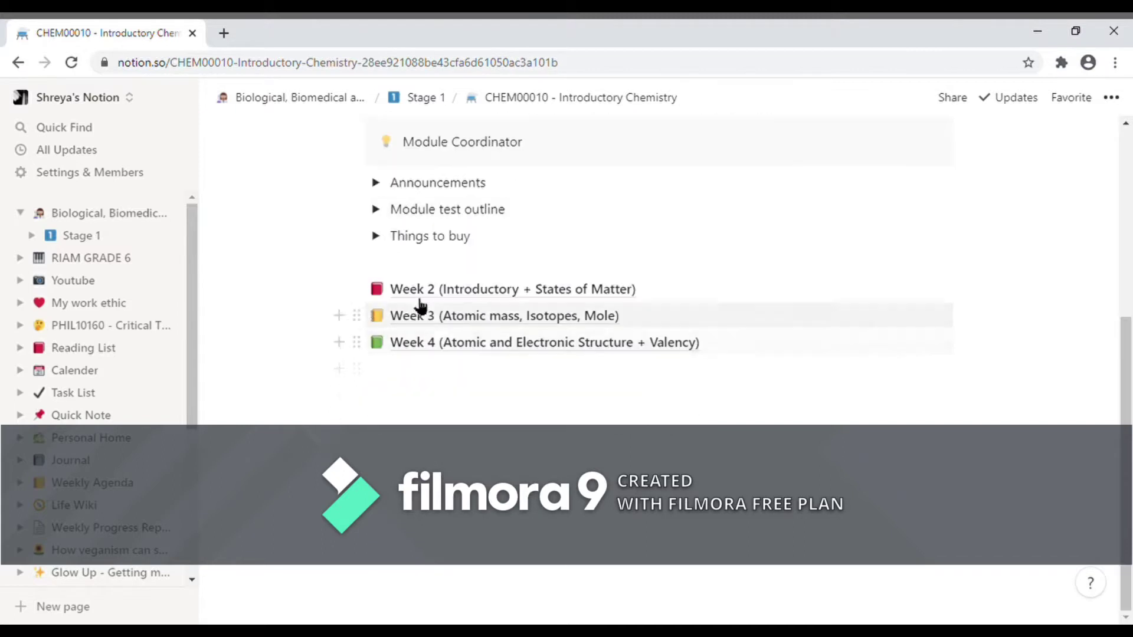
Expand the Things to buy list on the chemistry page to view its items, and collapse it again
left_click(376, 236)
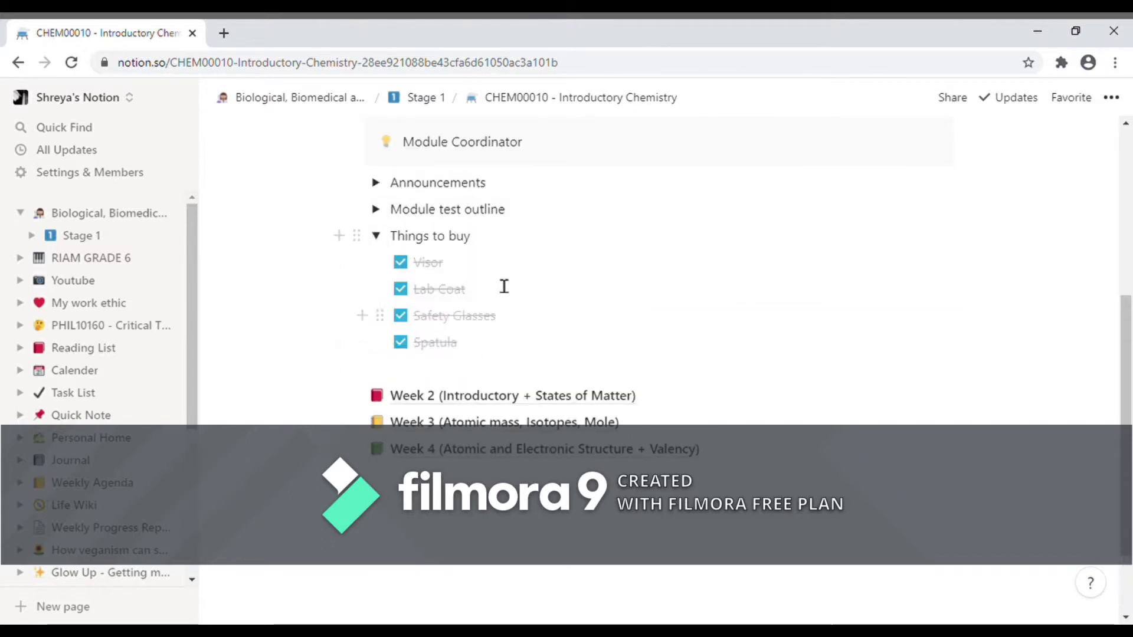
left_click(376, 236)
scroll(666, 354, "up", 5)
scroll(666, 354, "down", 3)
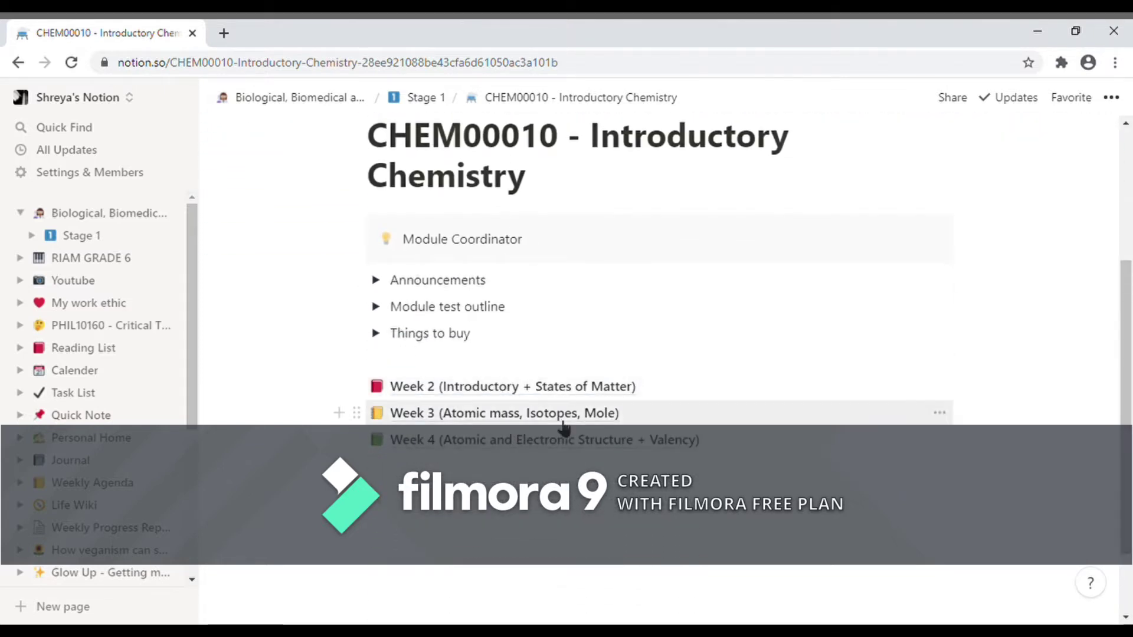
Open the Week 3 (Atomic mass, Isotopes, Mole) notes and skim through the lecture screenshots, checklist items and callouts
left_click(563, 420)
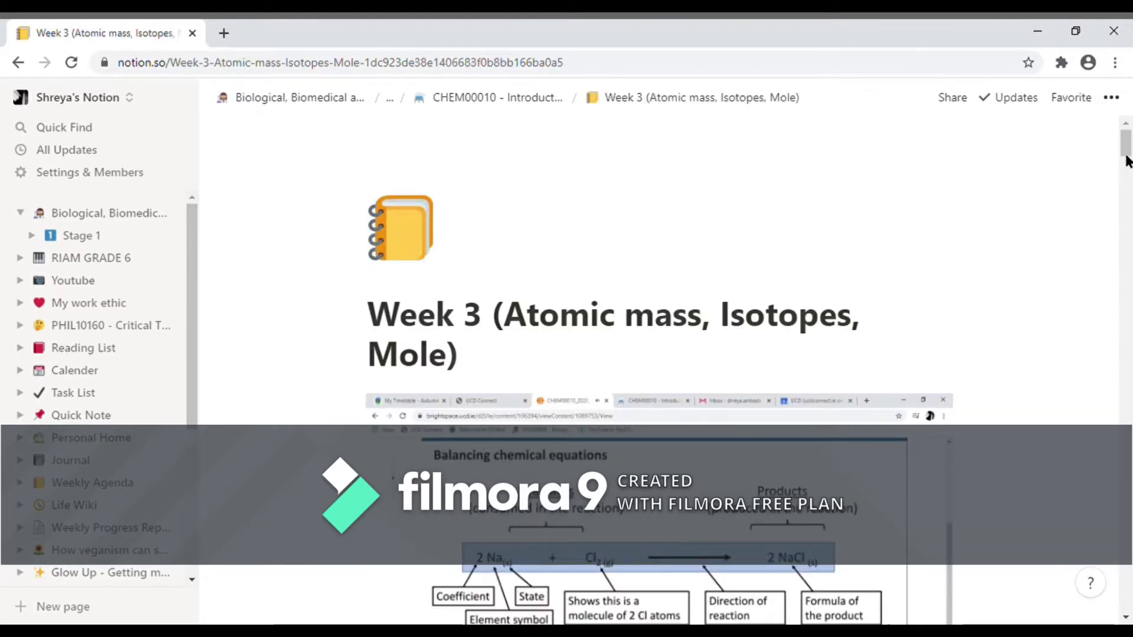
scroll(1127, 160, "down", 3)
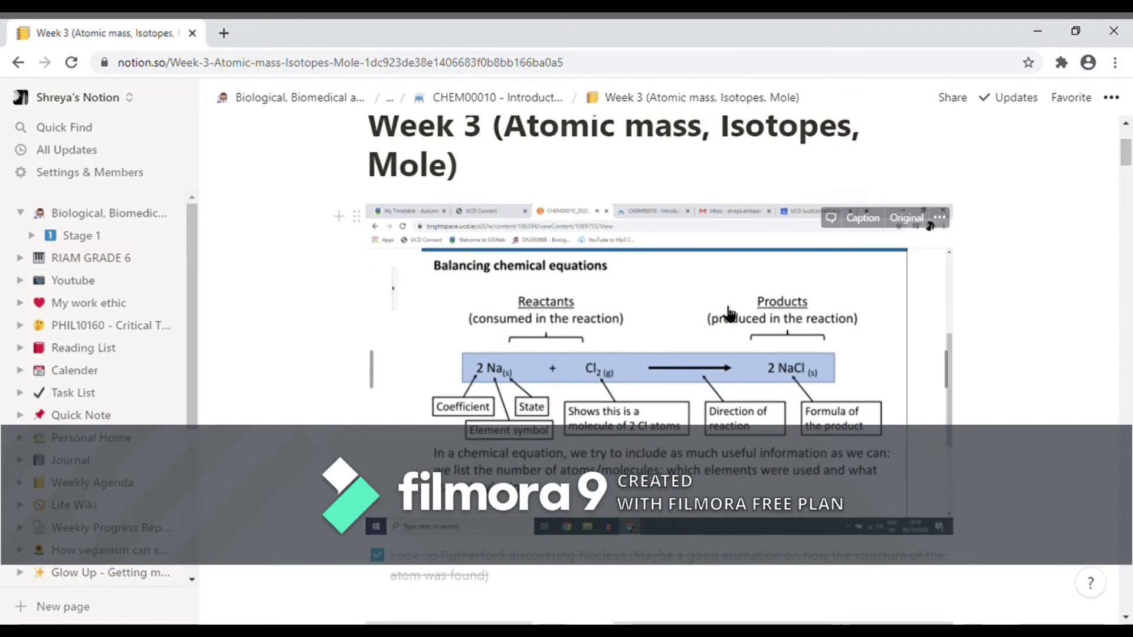
scroll(1128, 163, "down", 2)
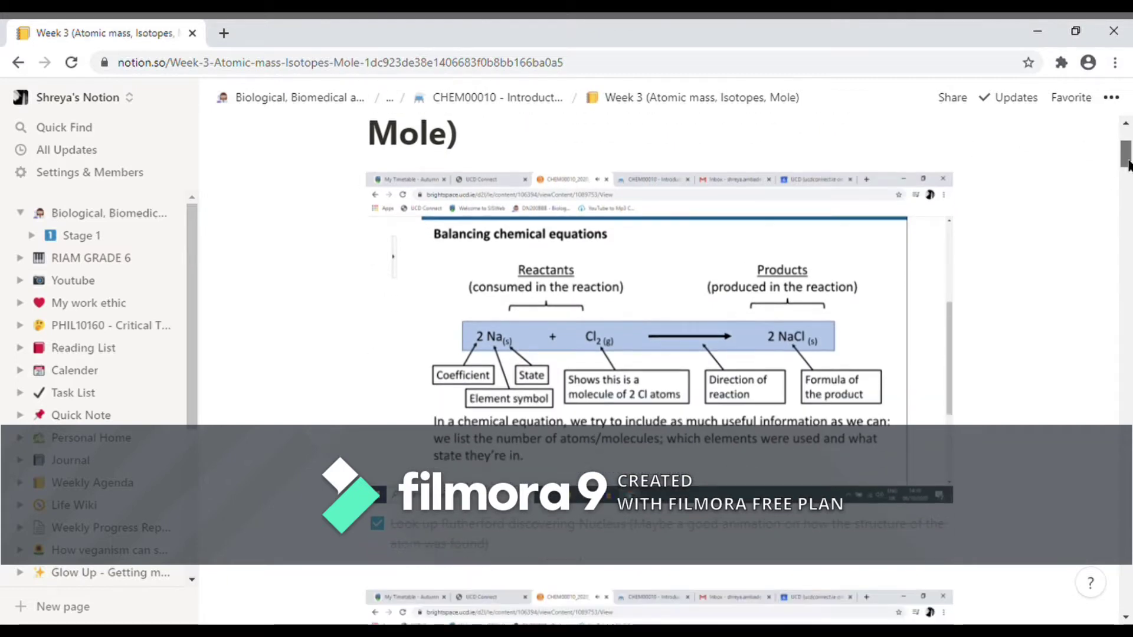
scroll(1130, 210, "down", 10)
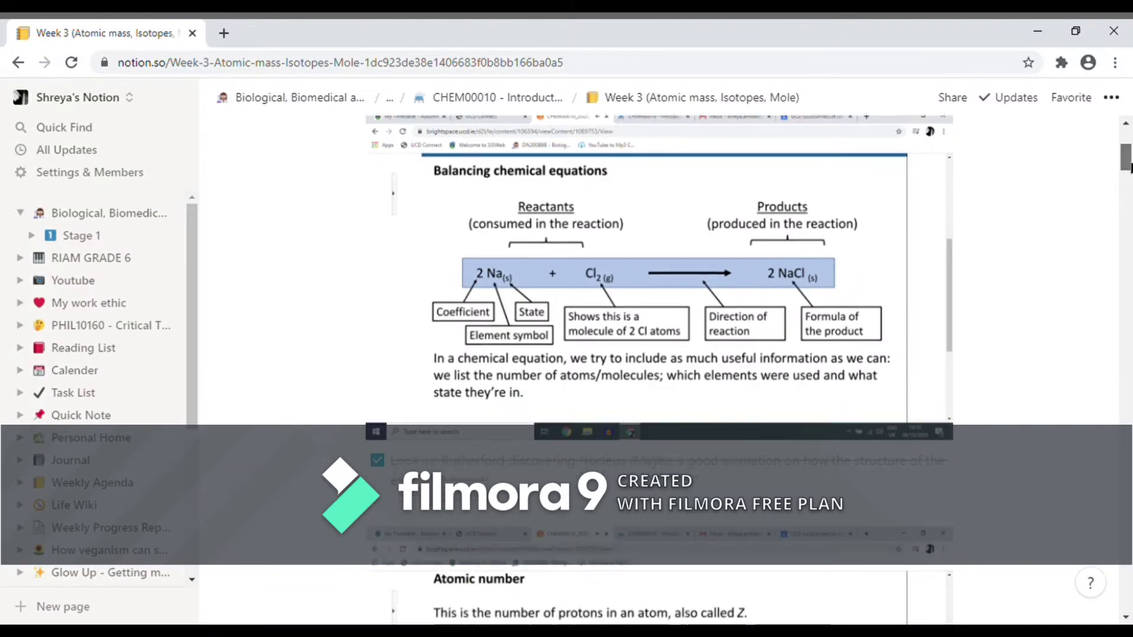
scroll(1129, 219, "down", 10)
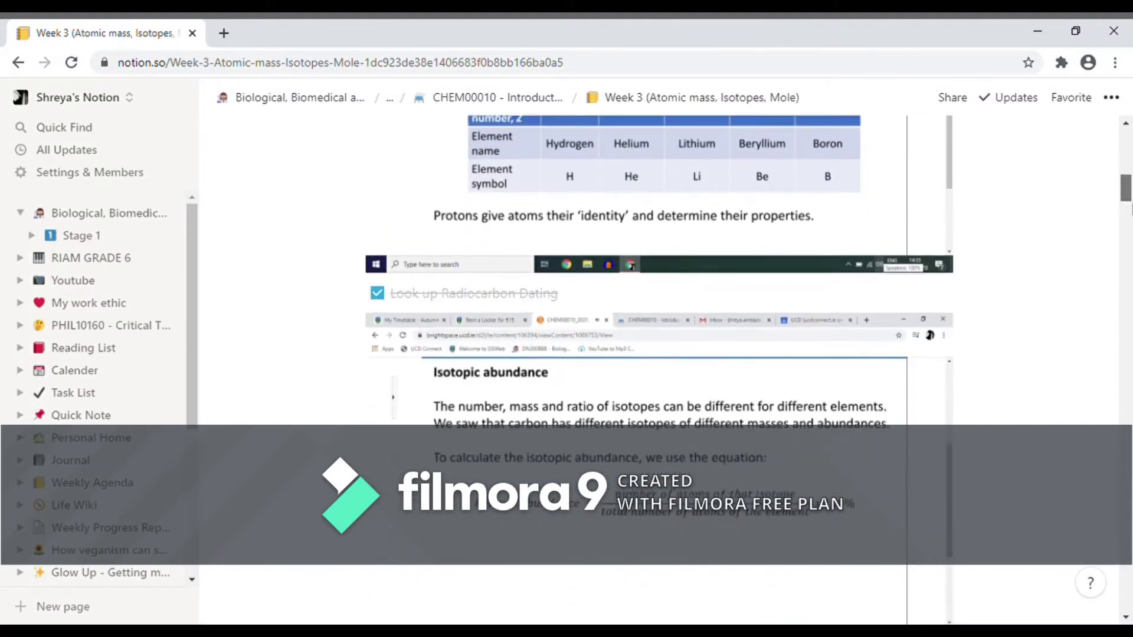
scroll(1128, 229, "down", 1)
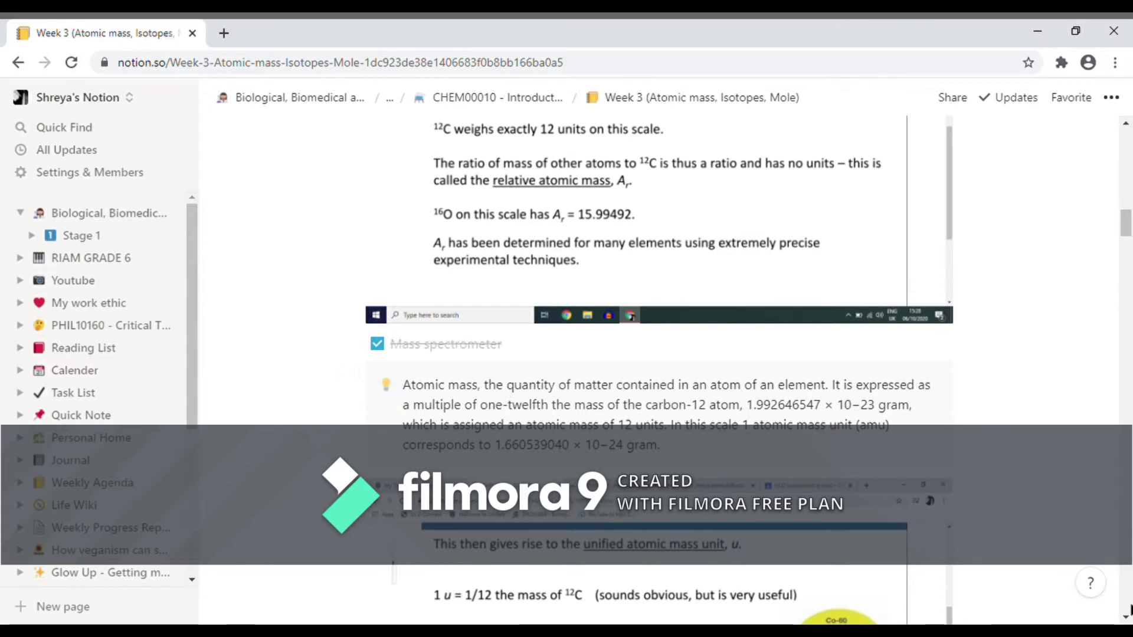
scroll(1127, 620, "down", 15)
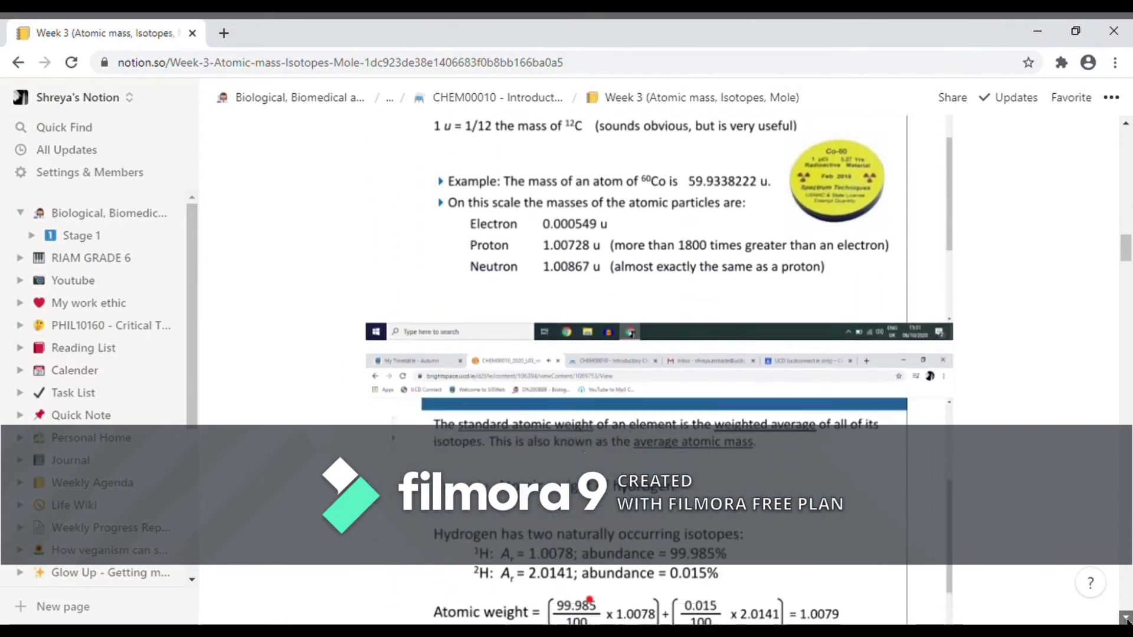
scroll(1127, 619, "down", 9)
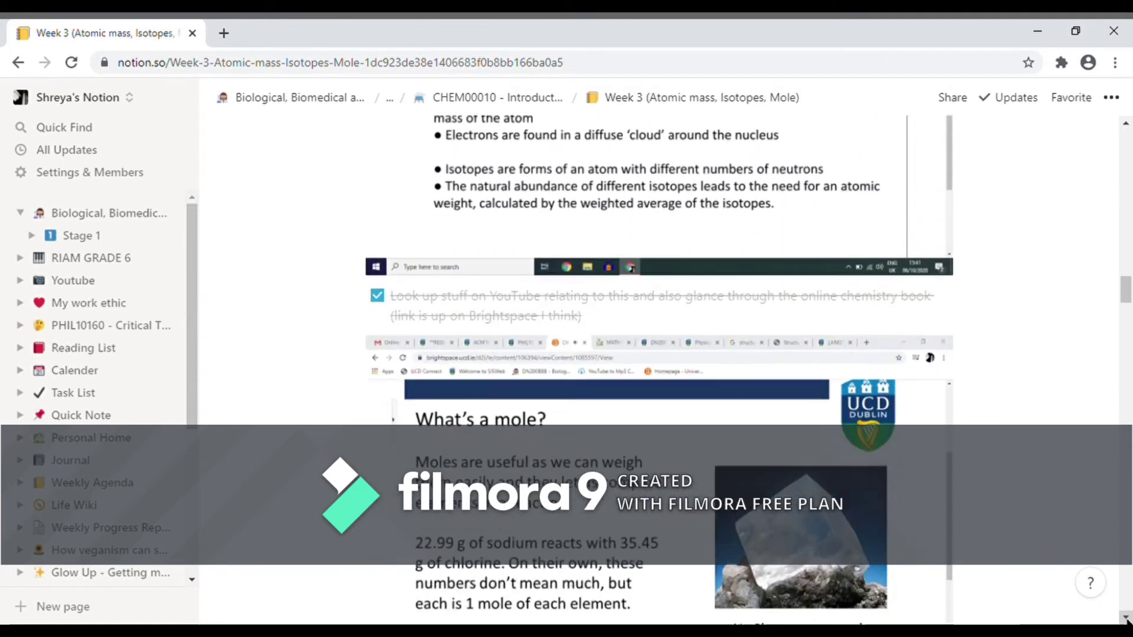
left_click_drag(1126, 277, 1128, 177)
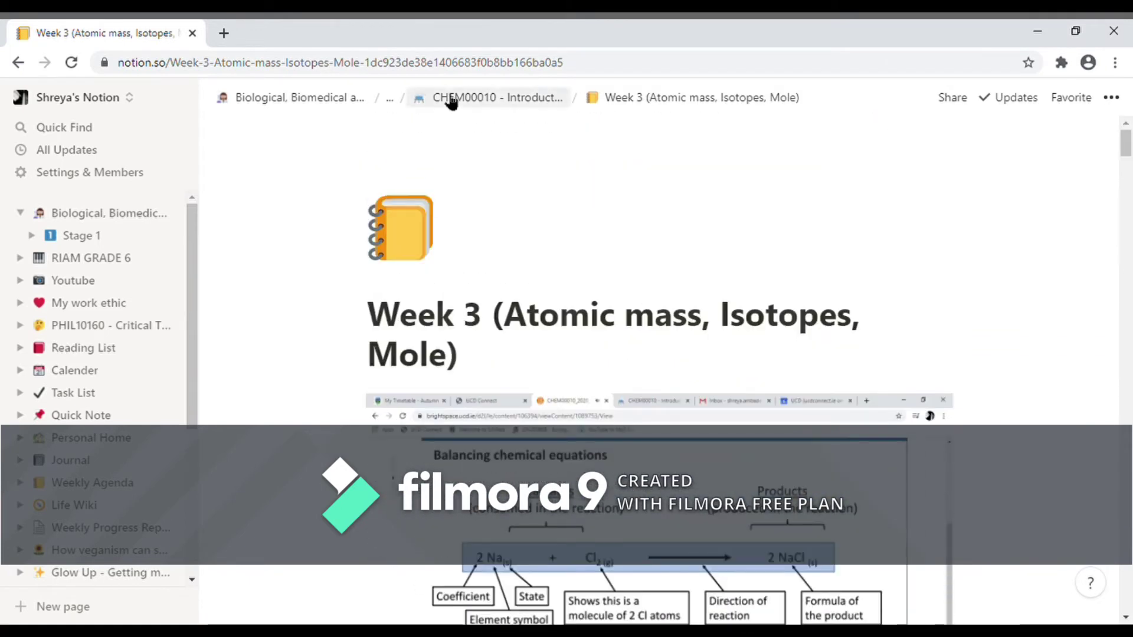
Open the Week 4 notes of BIOL10130 Biology in Action from Stage 1 and examine their sections, diagrams, columns and toggles
left_click(95, 237)
left_click(464, 472)
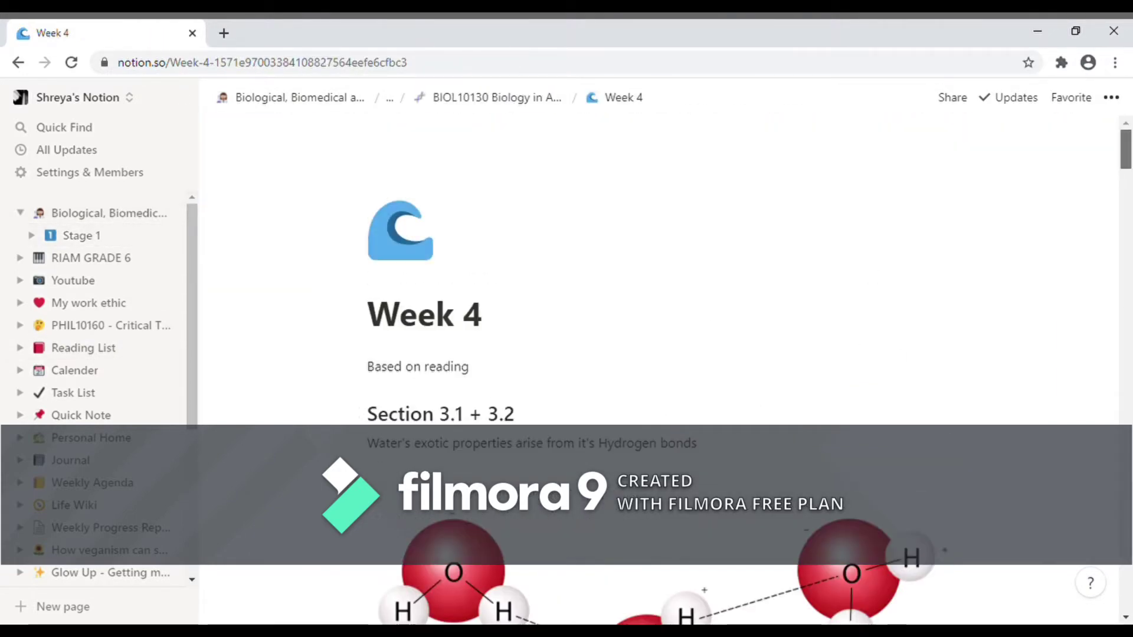
scroll(1104, 303, "down", 5)
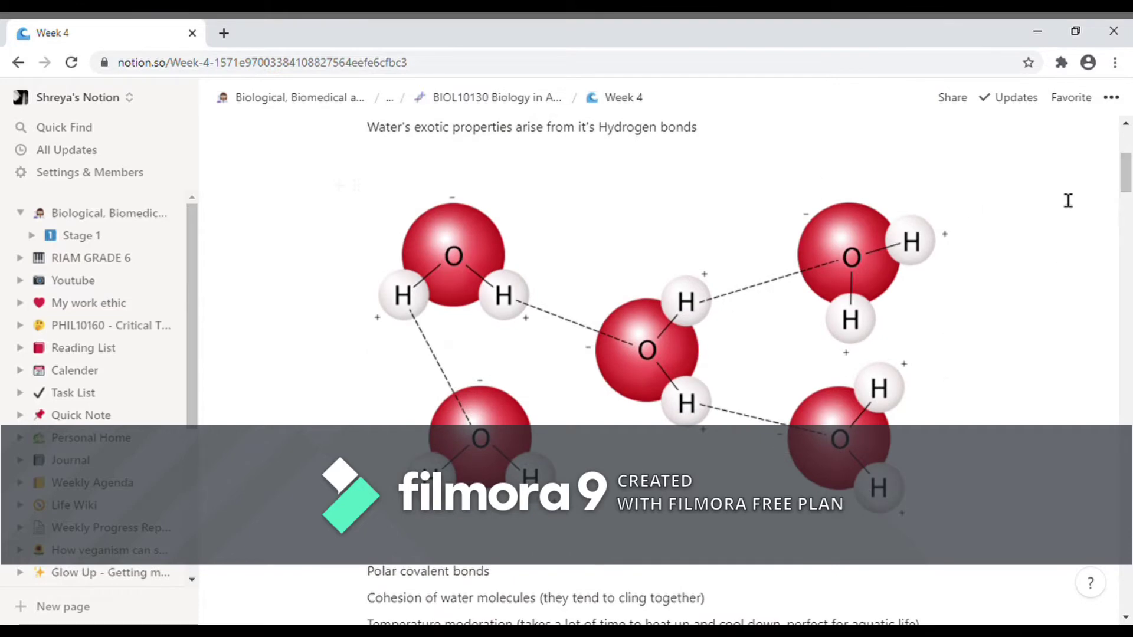
scroll(605, 431, "down", 2)
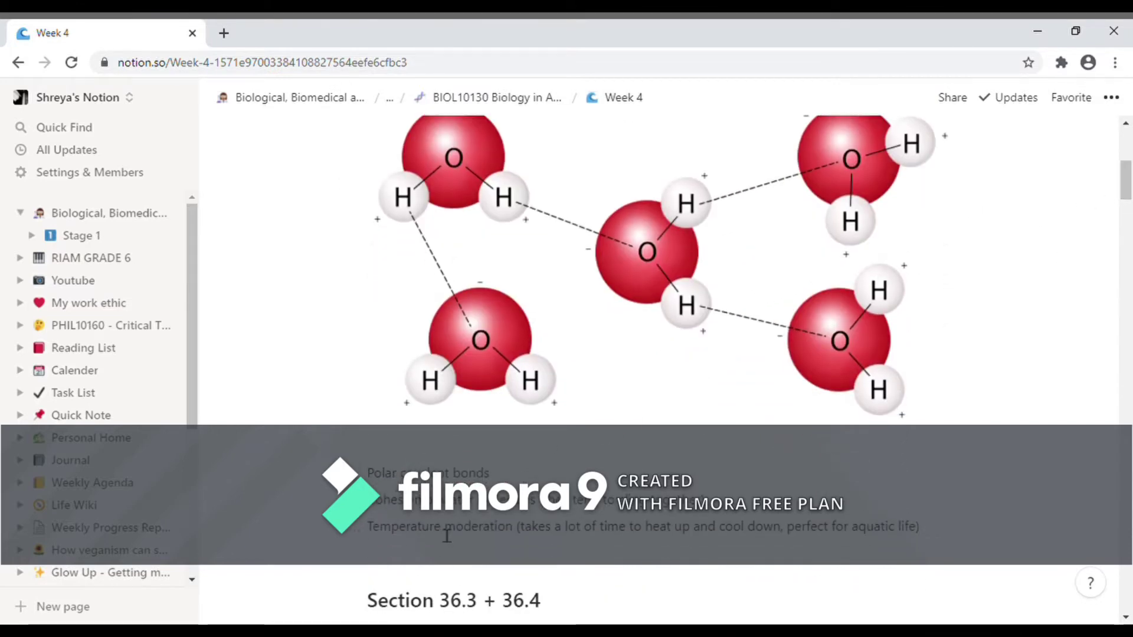
scroll(758, 246, "down", 7)
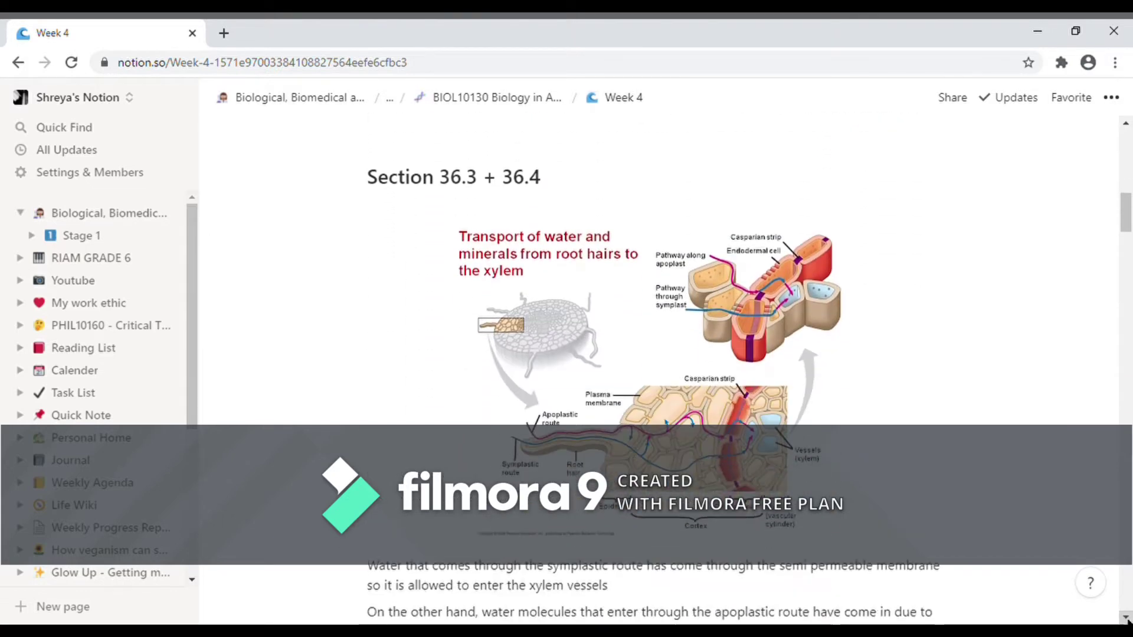
scroll(1127, 618, "up", 1)
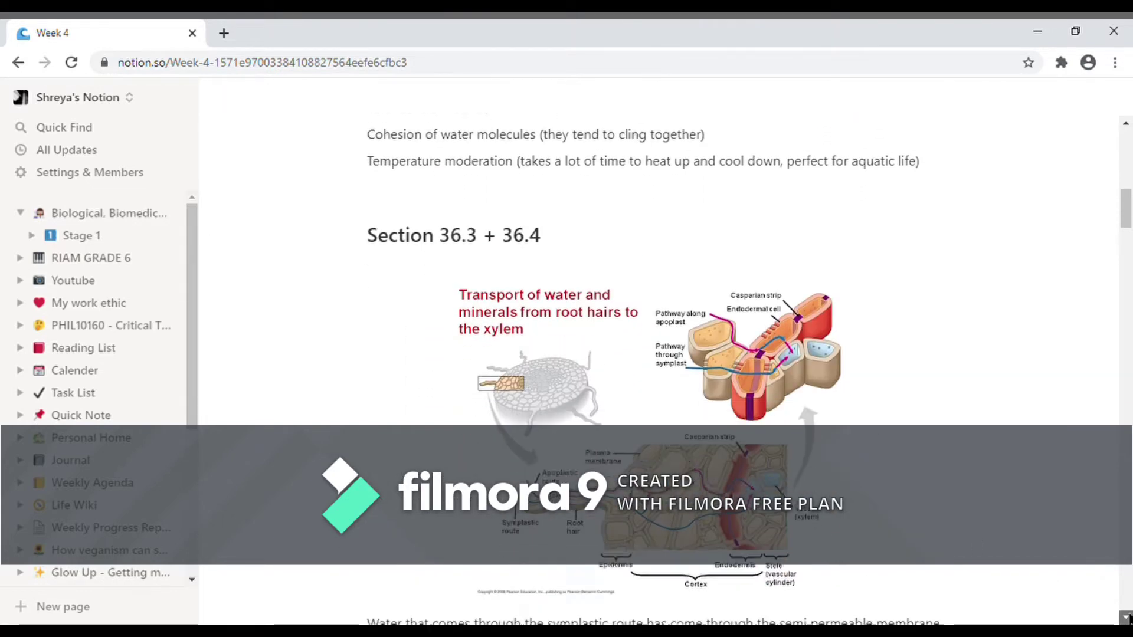
scroll(1127, 618, "down", 10)
scroll(1128, 618, "down", 1)
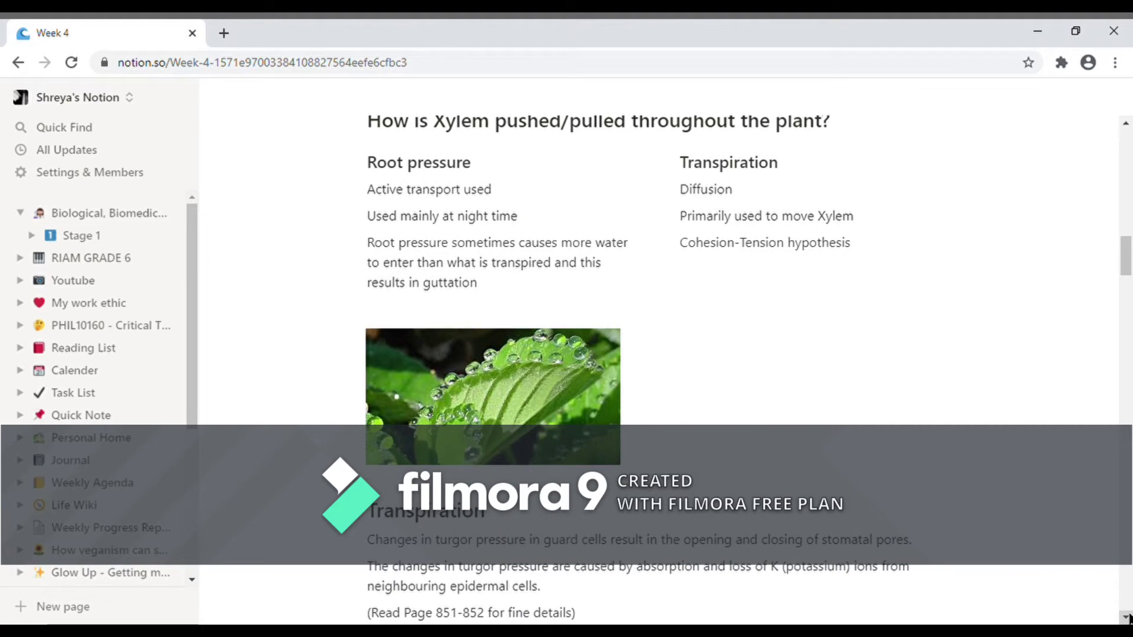
scroll(1128, 618, "down", 15)
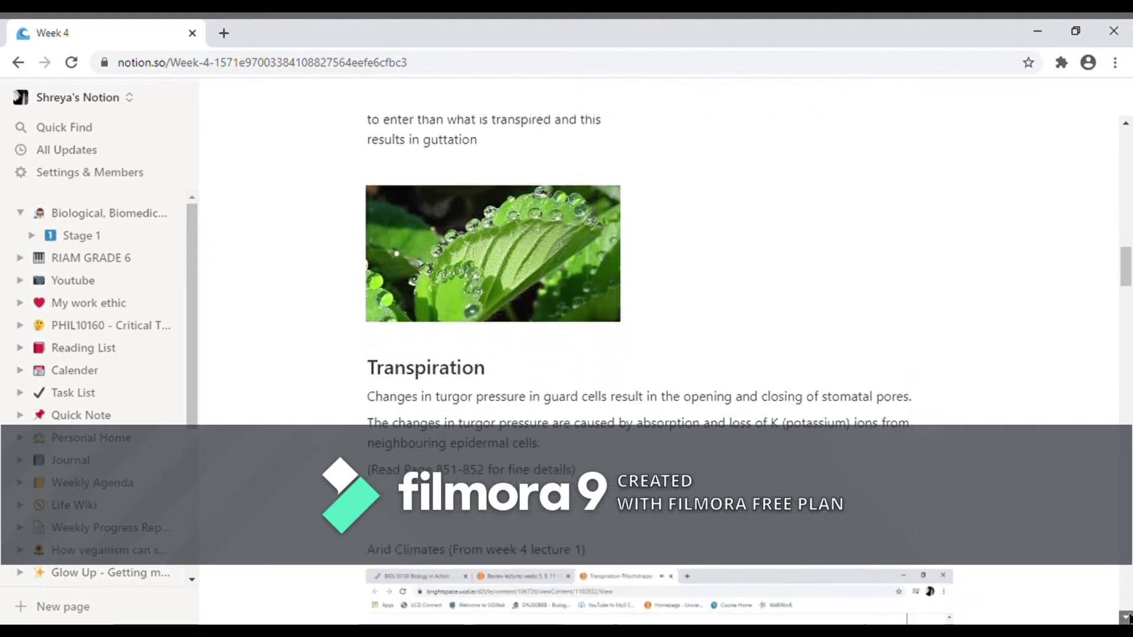
scroll(1128, 618, "down", 6)
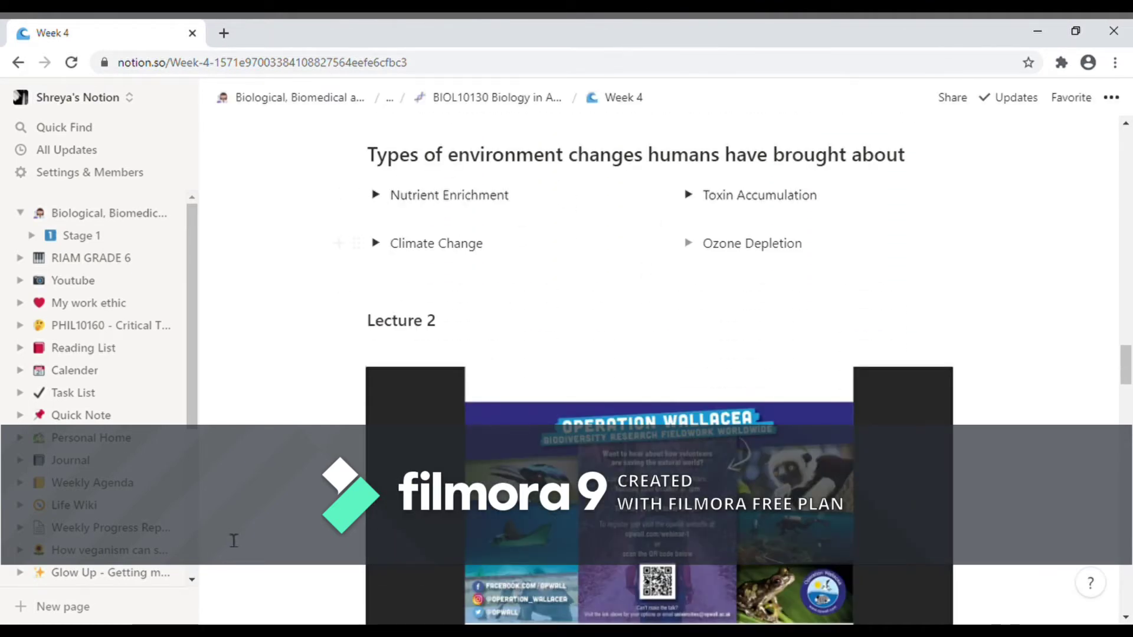
Create a new page titled "Biomedical Science"
left_click(102, 616)
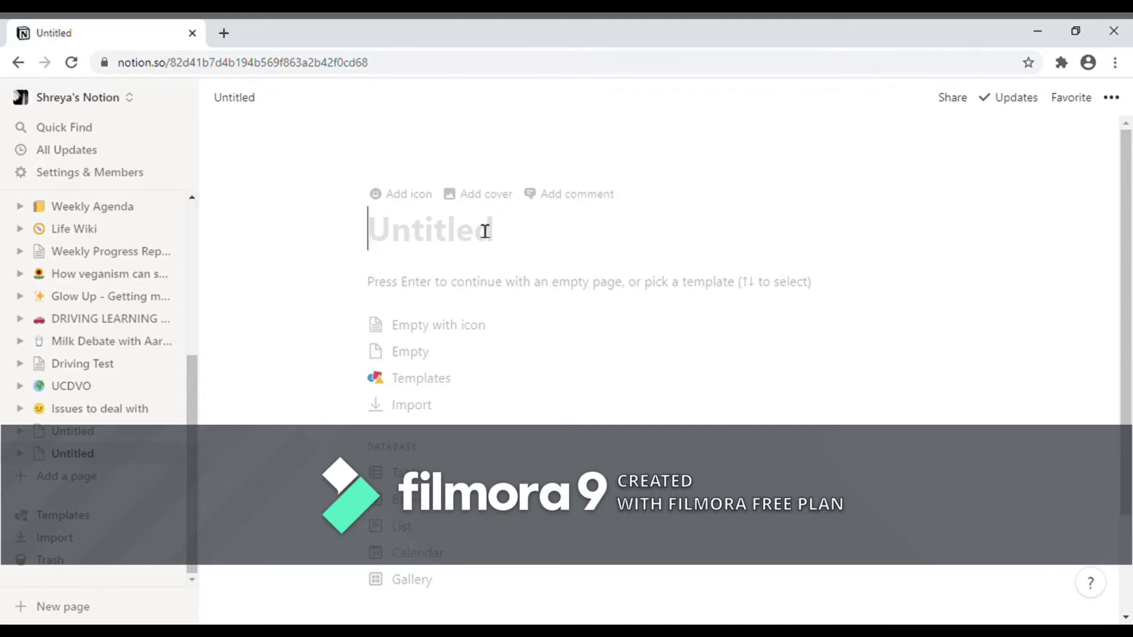
type("Bi")
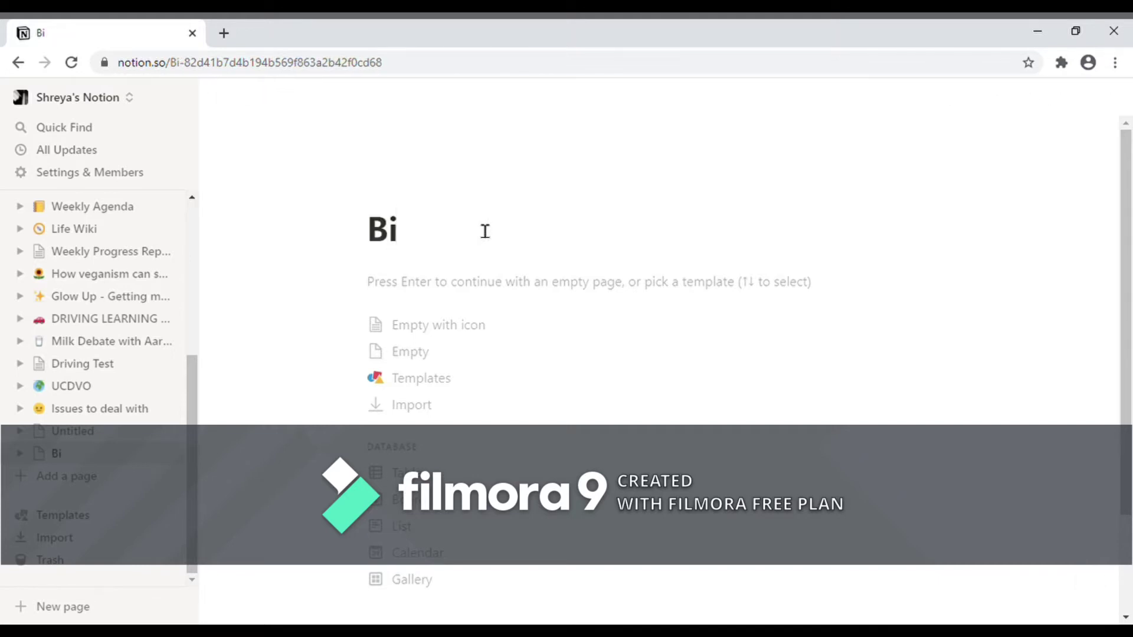
type("omedical Science")
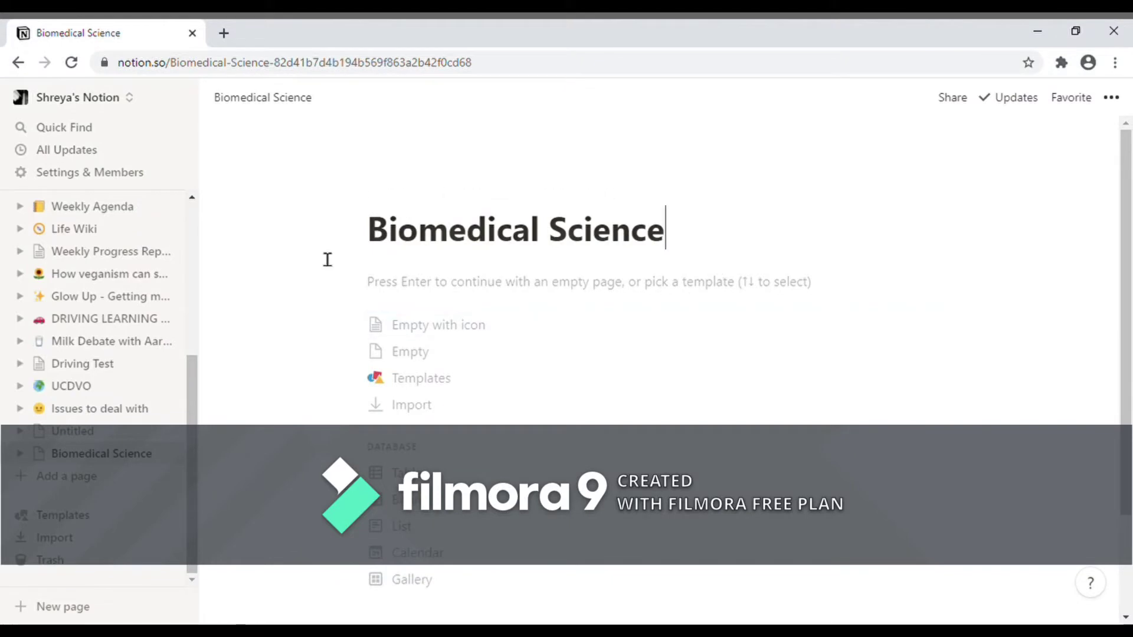
Add an icon to the Biomedical Science page and change it to the woman scientist emoji, searching the emojis for "biolo"
mouse_move(405, 245)
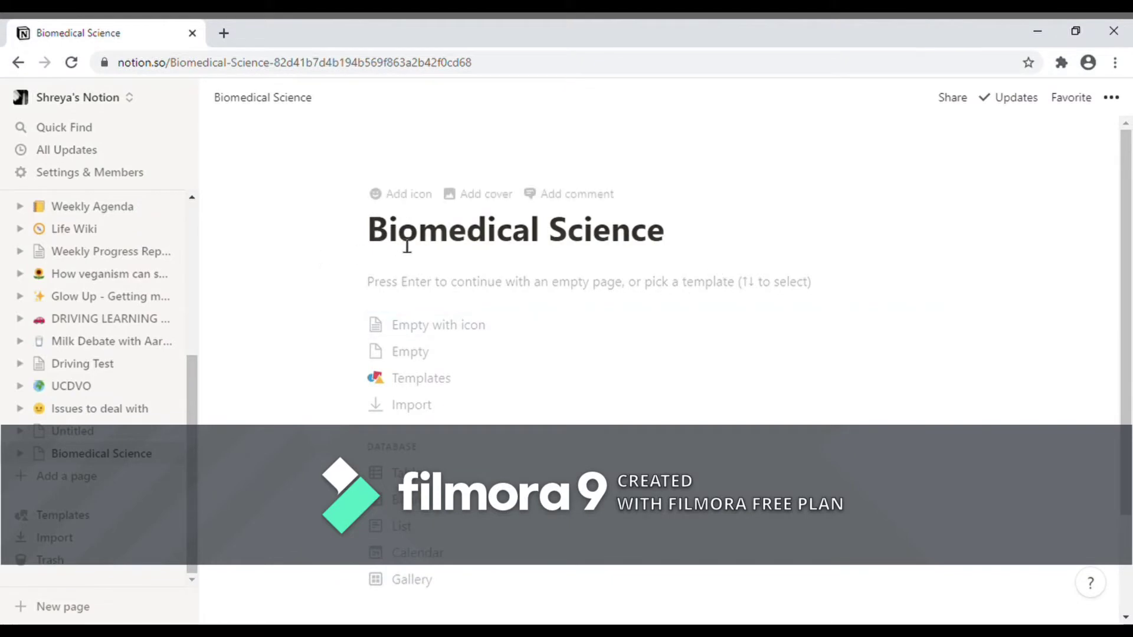
left_click(406, 200)
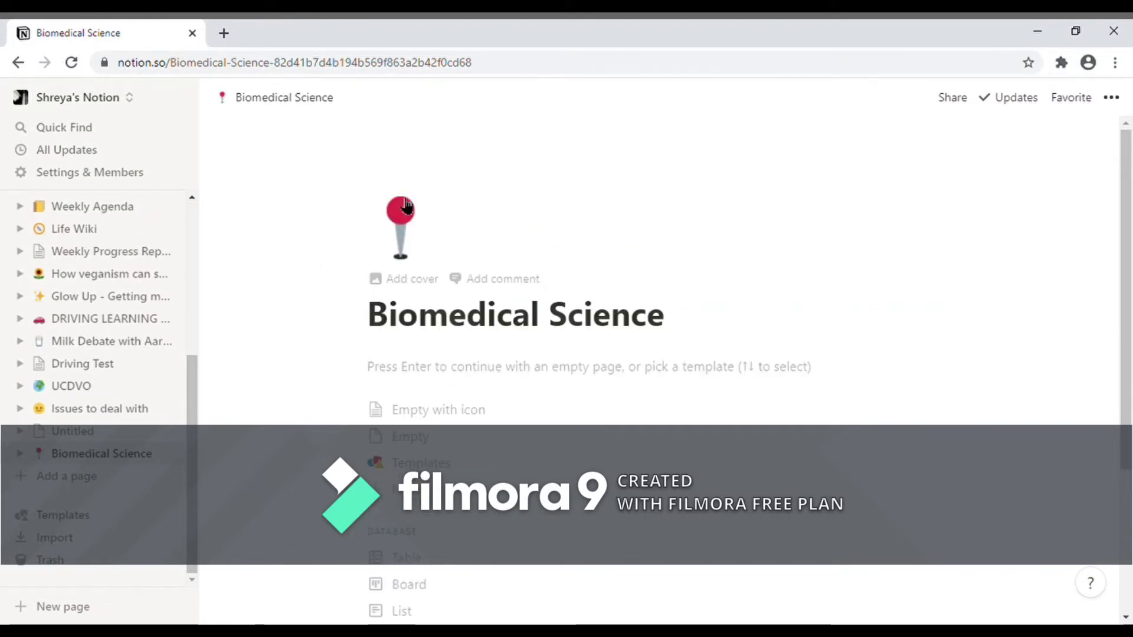
left_click(425, 254)
type("biolo")
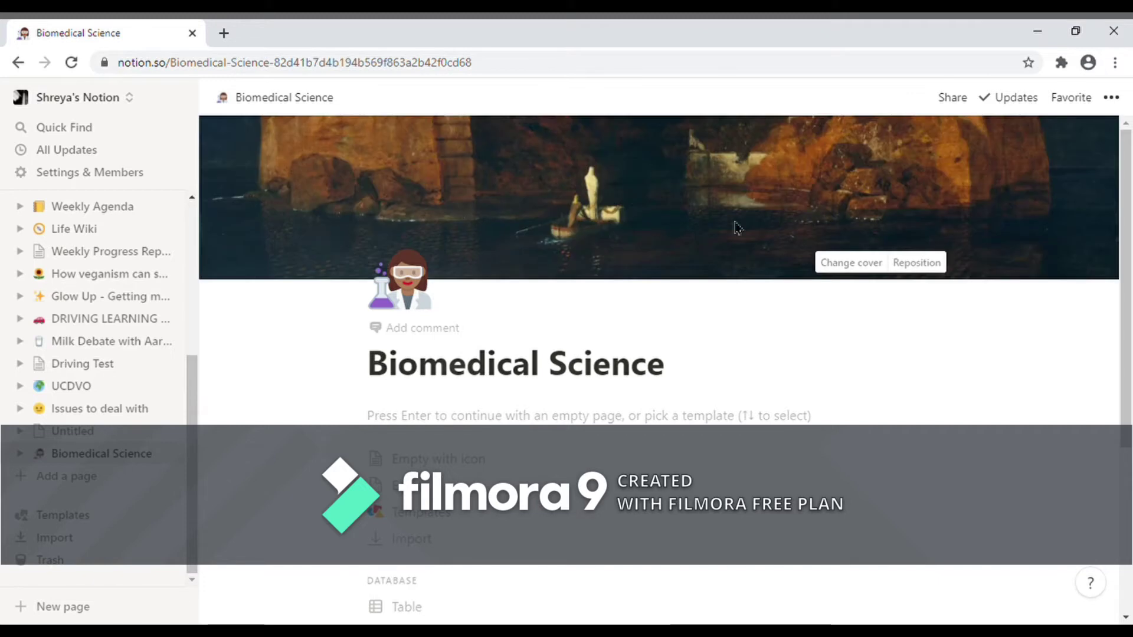
Change the page cover to the green test tubes photo from Unsplash, searching the images for "biology"
left_click(882, 266)
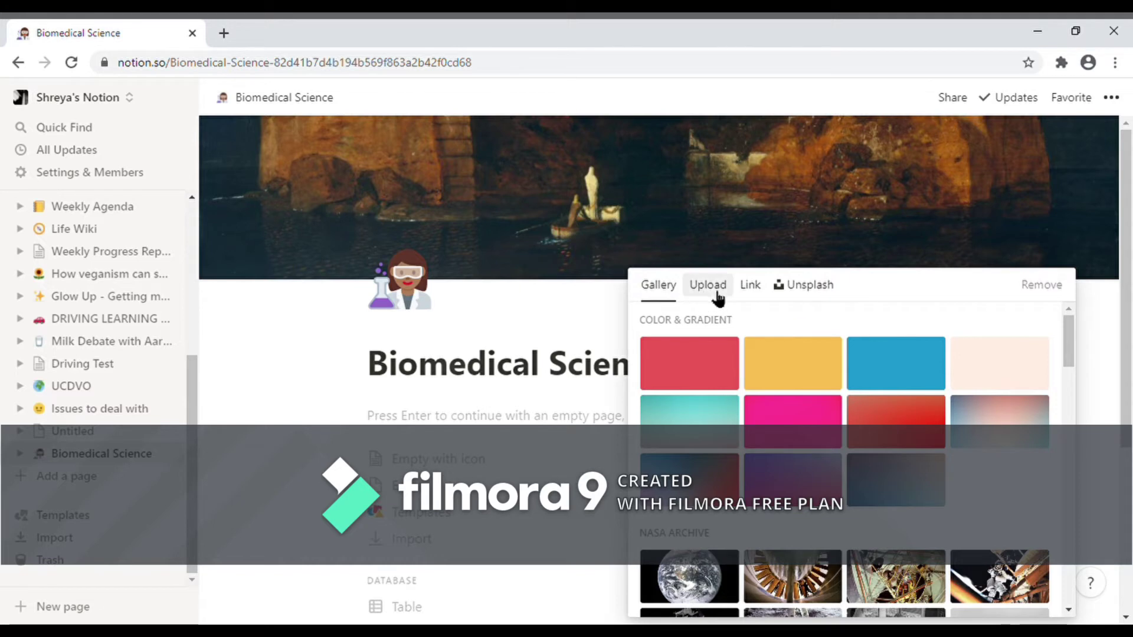
left_click(807, 295)
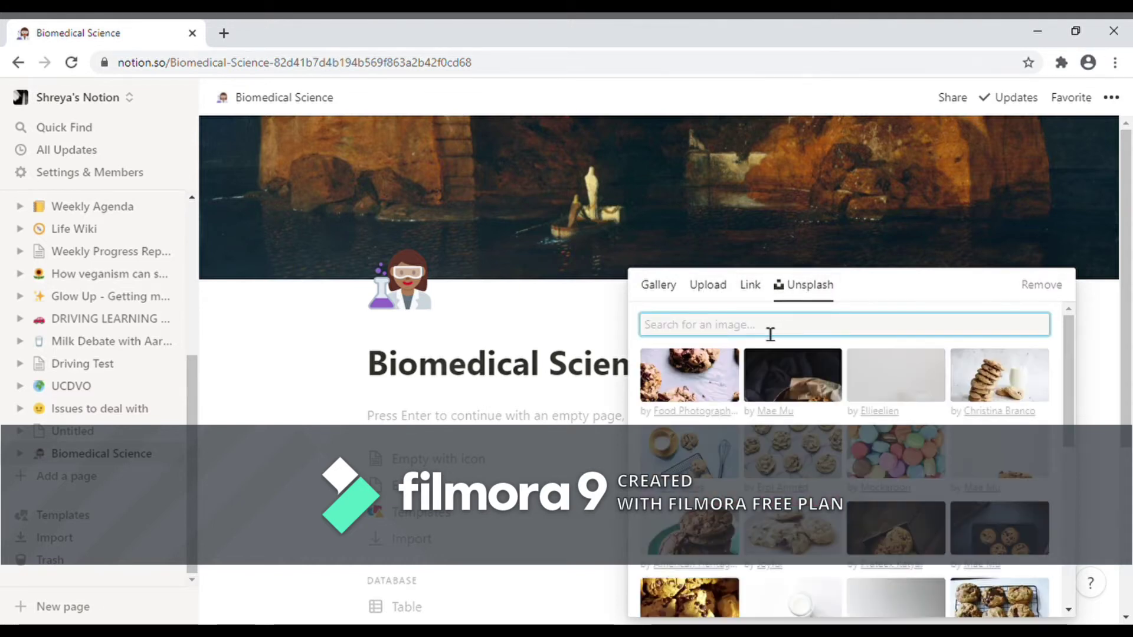
type("biology")
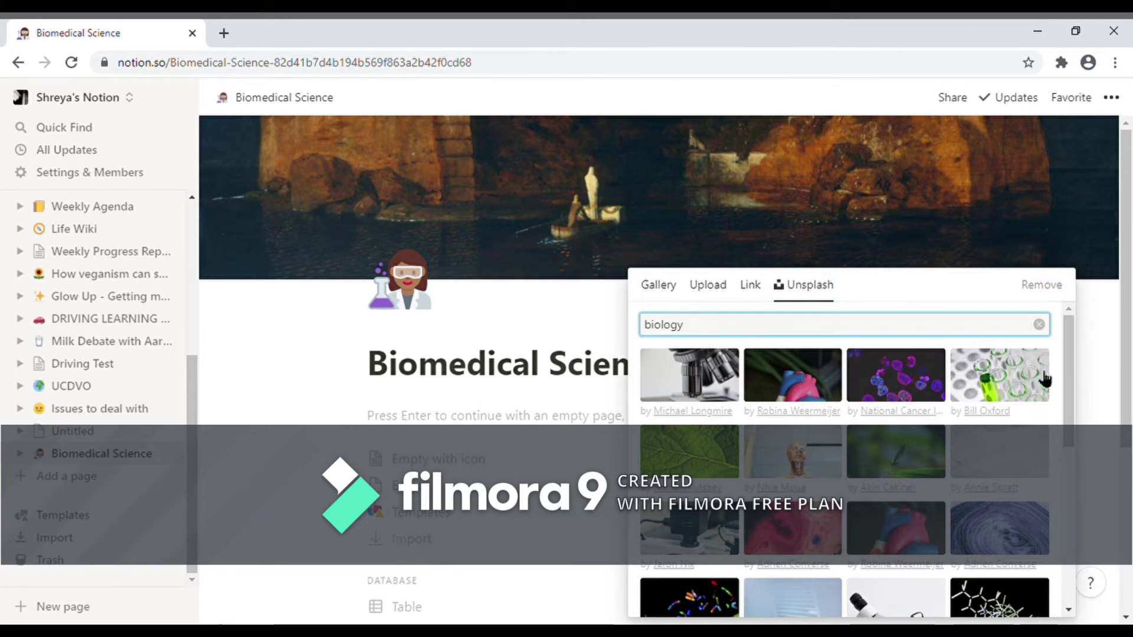
mouse_move(1069, 365)
left_mouse_down()
mouse_move(1056, 422)
mouse_move(1049, 356)
left_mouse_up()
left_click(1026, 345)
left_click(606, 342)
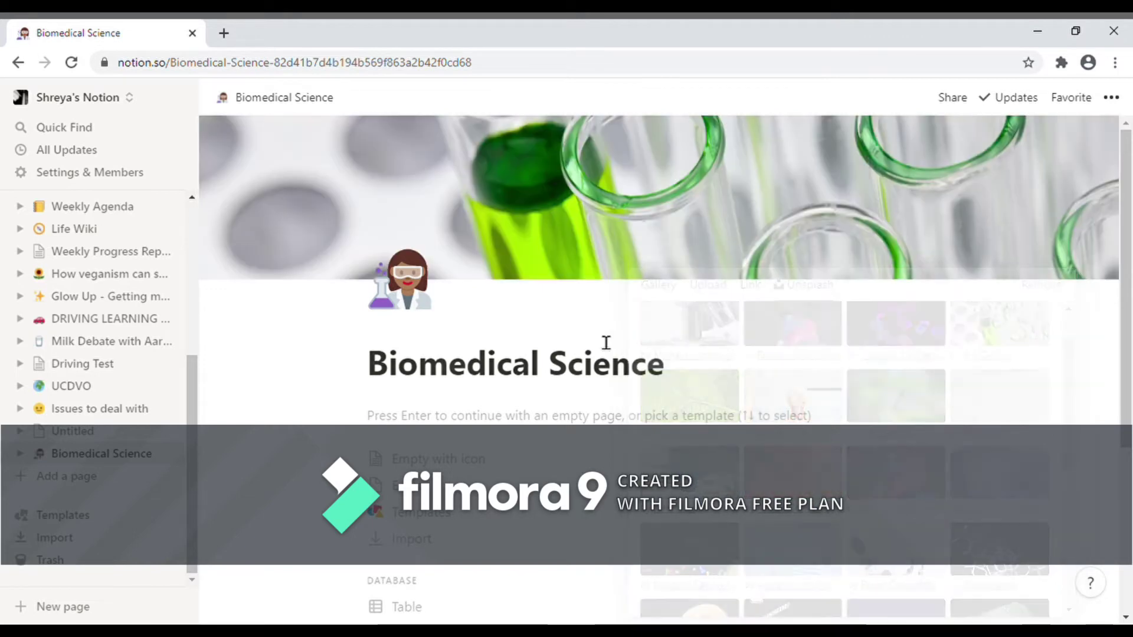
Reposition the test tubes cover image so that more of the tubes' rims shows in the banner
mouse_move(789, 266)
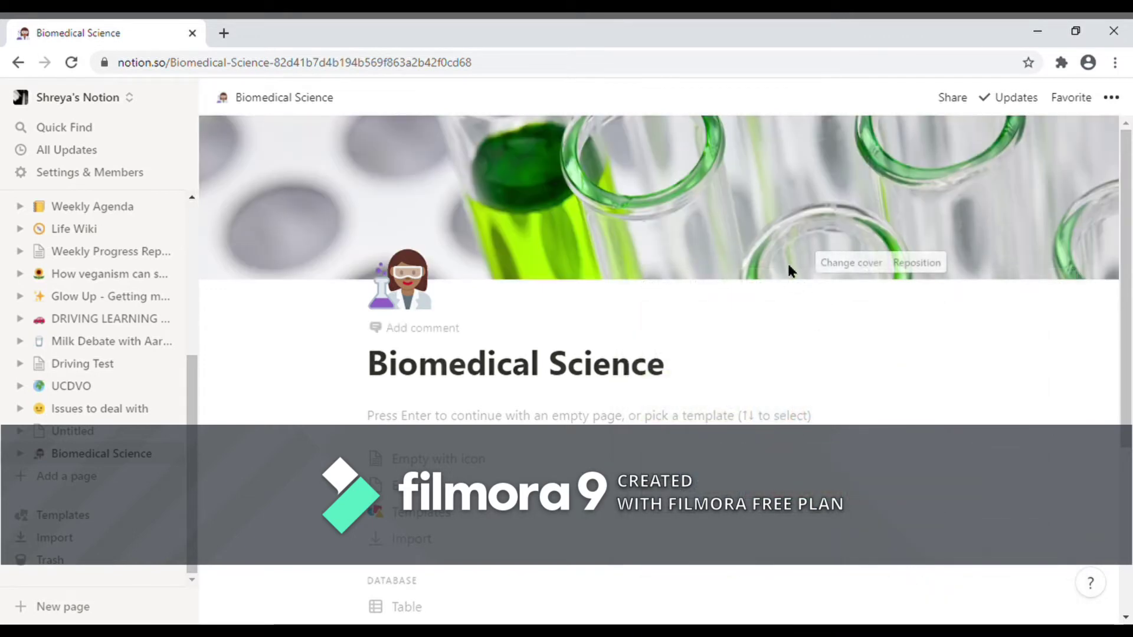
left_click_drag(714, 247, 684, 285)
left_click(899, 267)
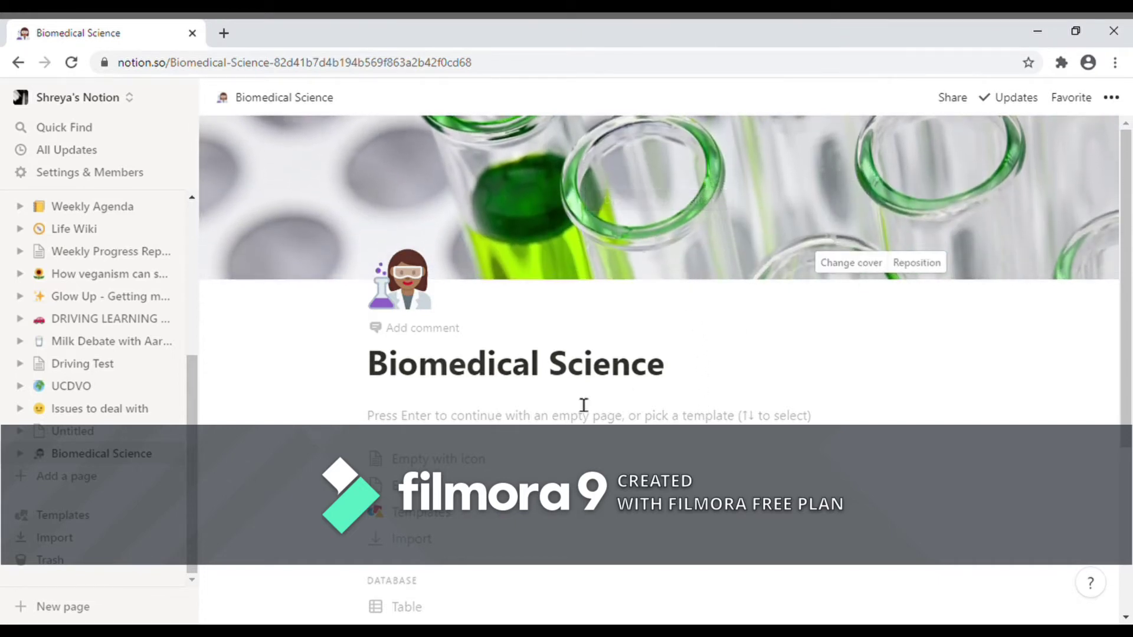
Start an empty page body under the Biomedical Science title, leaving its first line blank
left_click(570, 420)
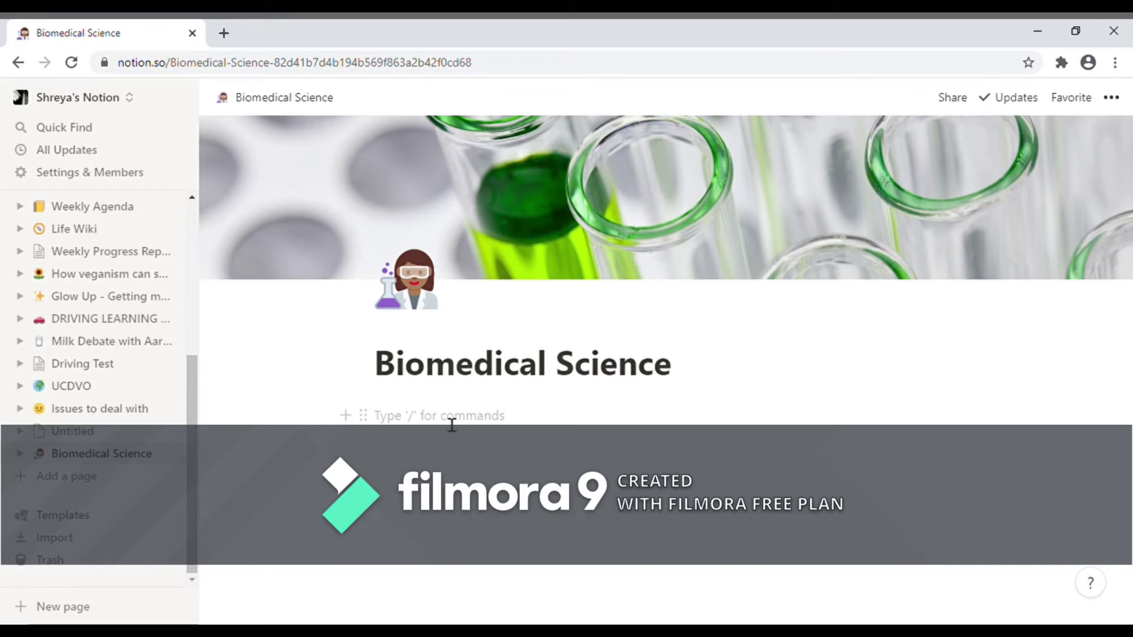
type("St")
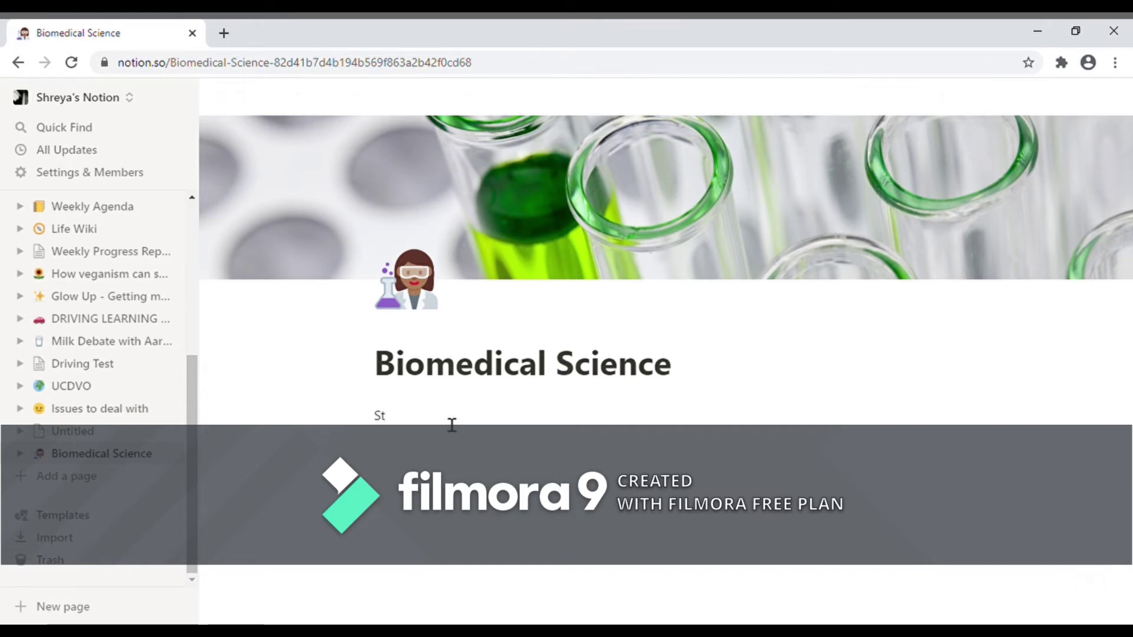
key("BackSpace")
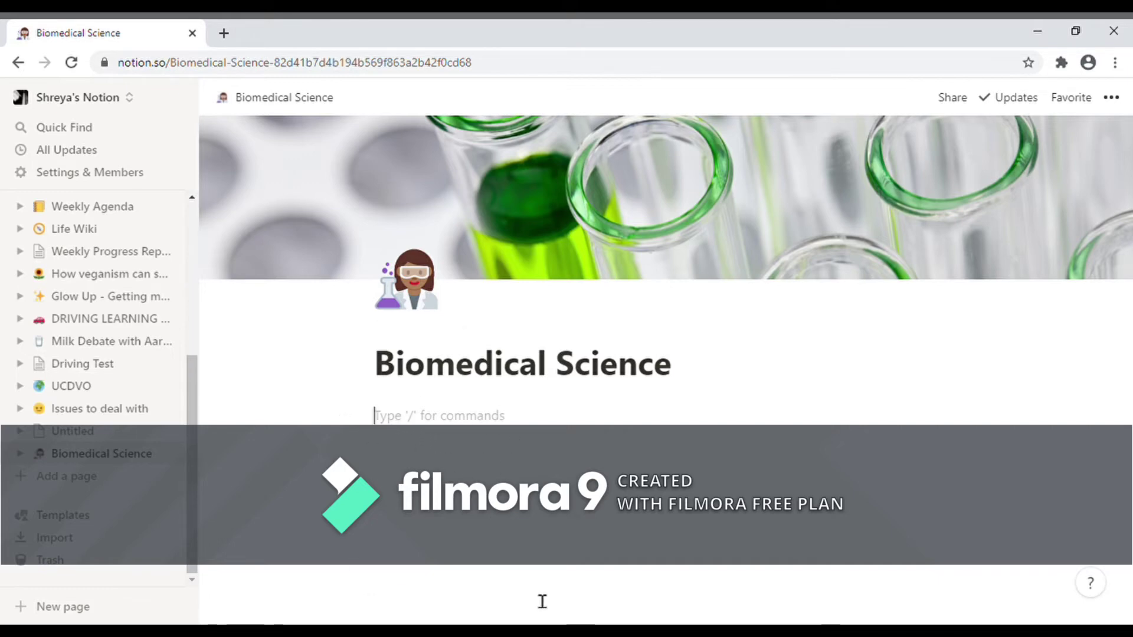
Bring up the block commands on the empty line and browse the available block types, including basic, inline and database blocks
type("/")
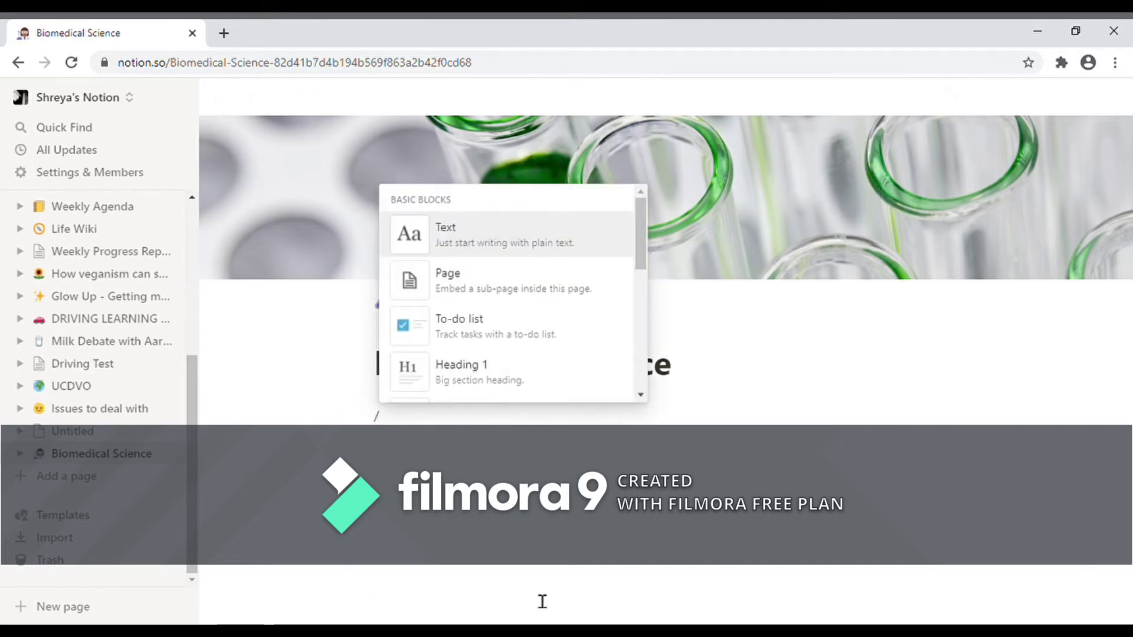
key("Down")
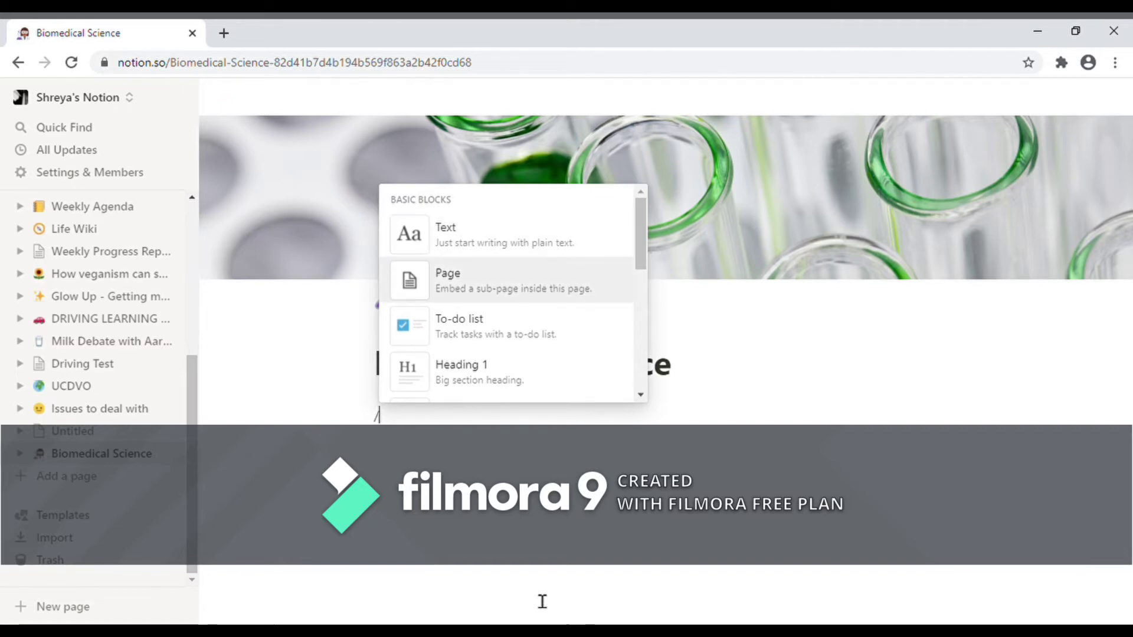
key("Down")
key("Down")
key("Down")
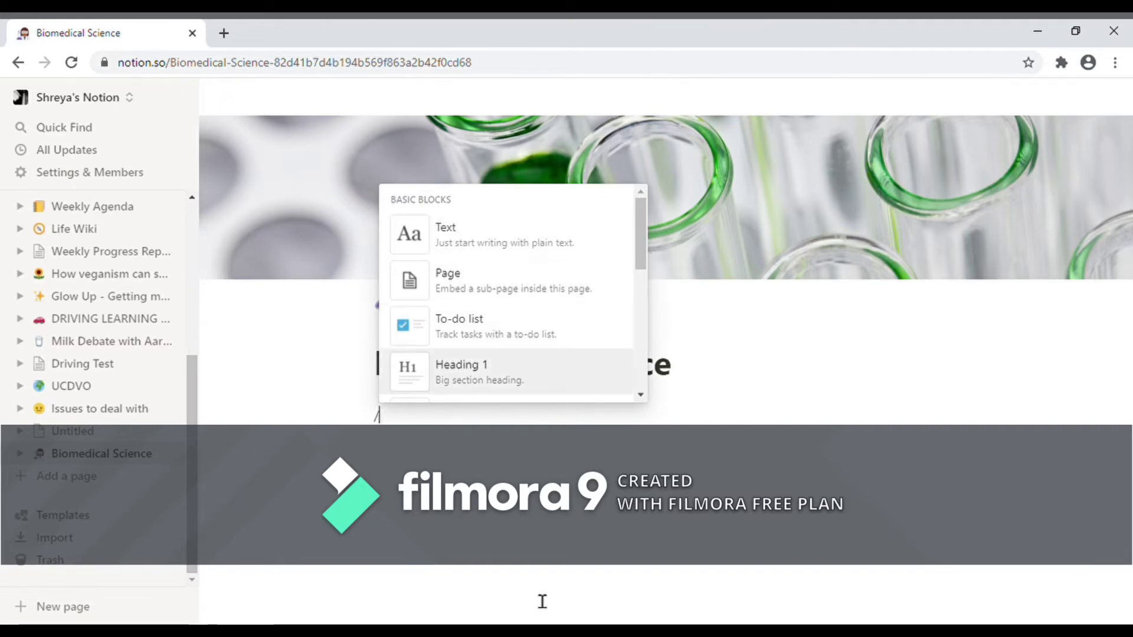
key("Down")
key("Down")
key("Down")
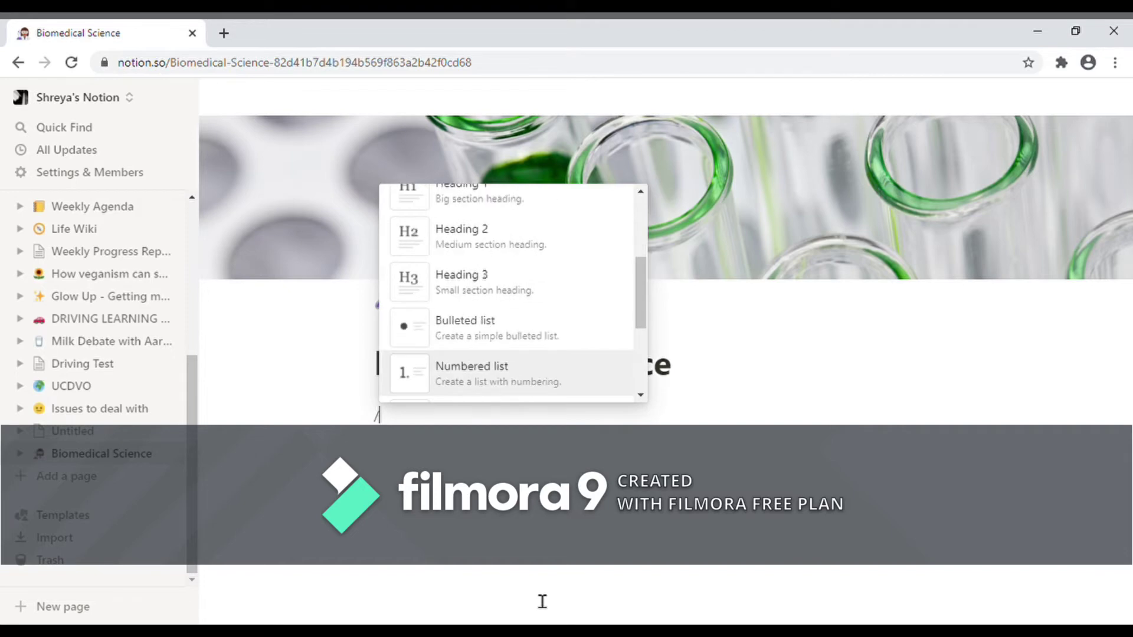
key("Down")
key("Down")
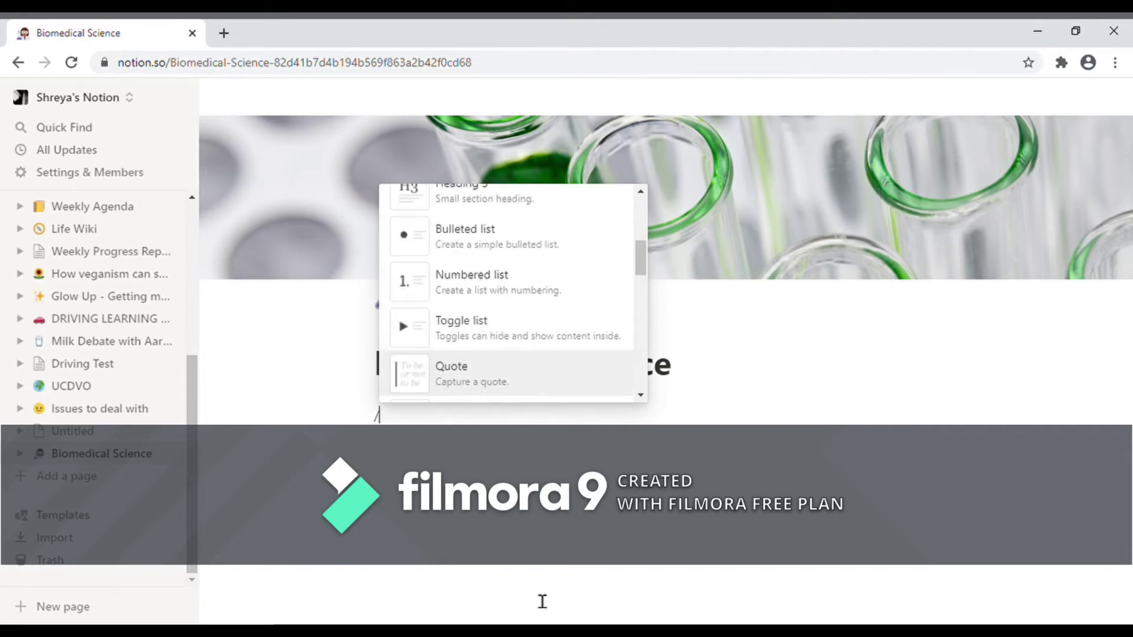
key("Down")
key("Down")
key("Down")
key("Down")
key("Down")
key("Down")
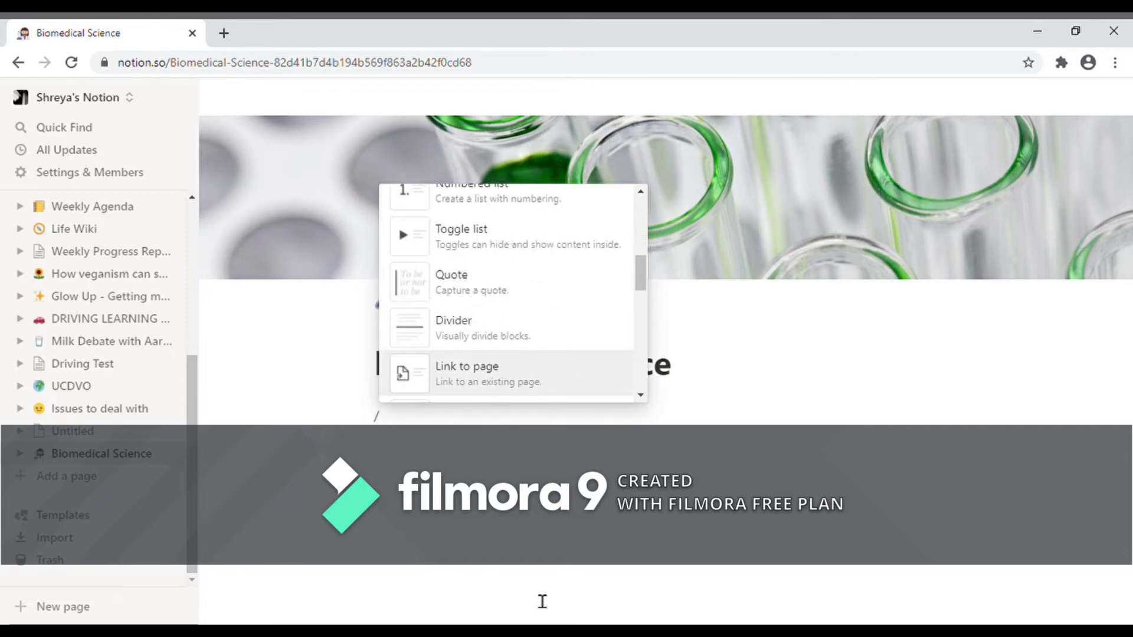
key("Down")
key("Down")
key("Down")
key("Down")
key("Down")
key("Down")
key("Down")
key("Down")
key("Down")
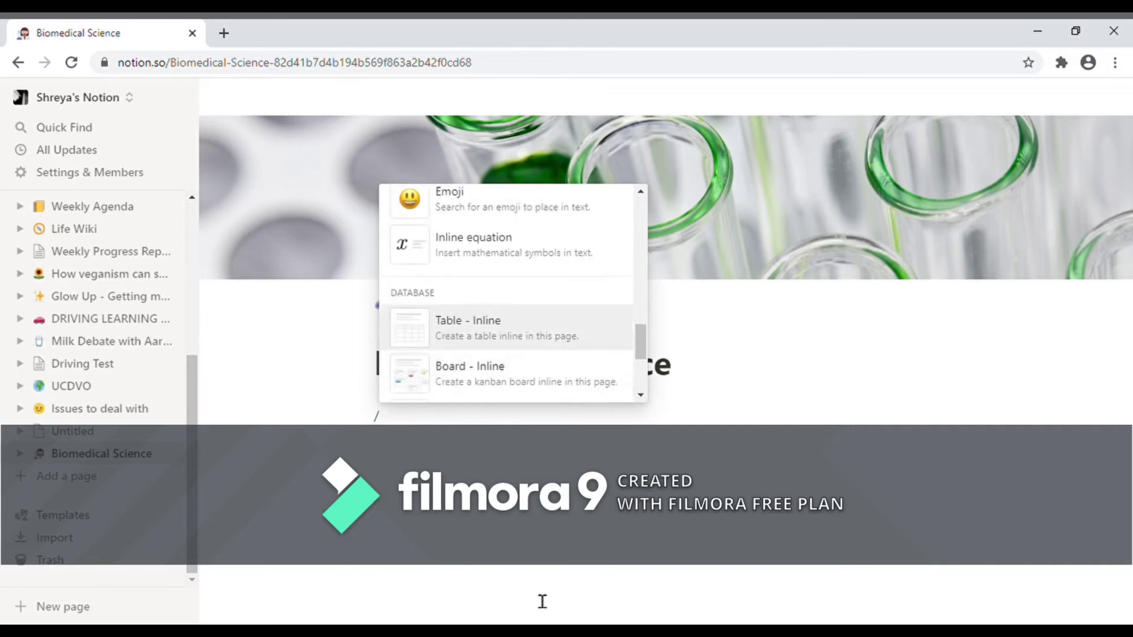
key("Up")
key("Up")
key("Up")
key("Up")
key("Up")
key("Up")
key("Up")
key("Up")
key("Up")
key("Up")
key("Up")
key("Up")
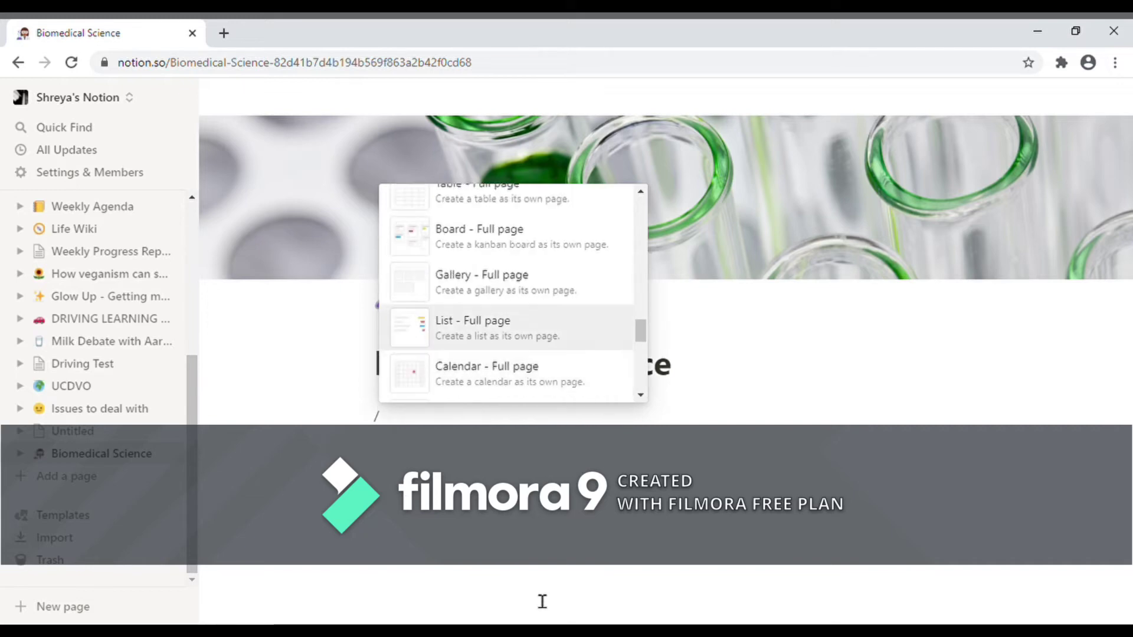
Embed a sub-page in the Biomedical Science page and title it "Stage 1"
left_click_drag(641, 283, 640, 202)
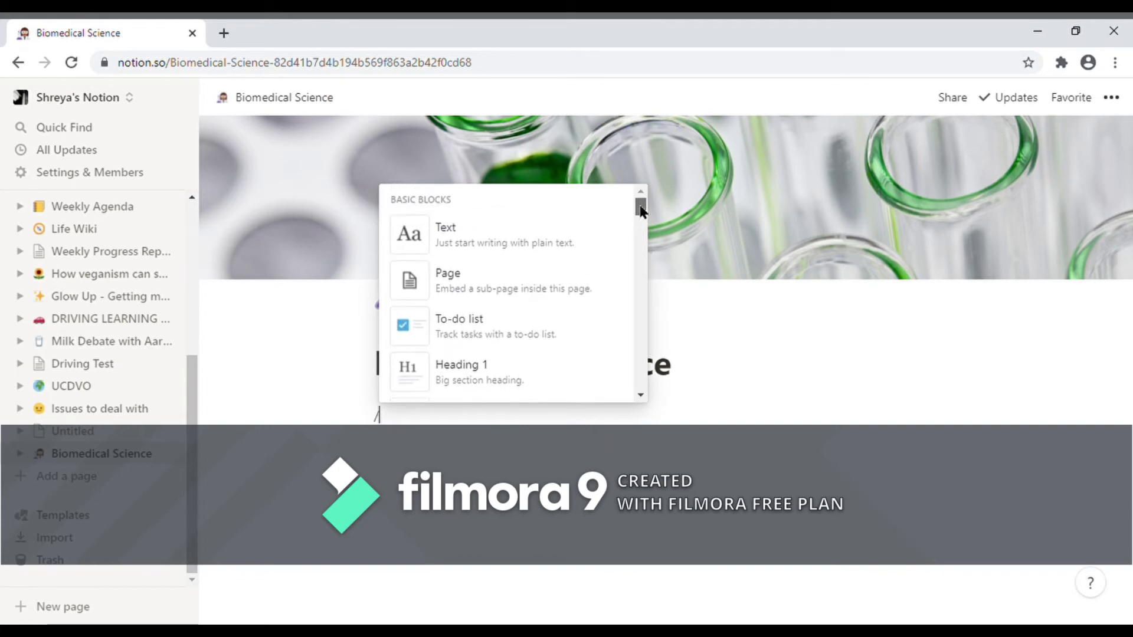
left_click(472, 295)
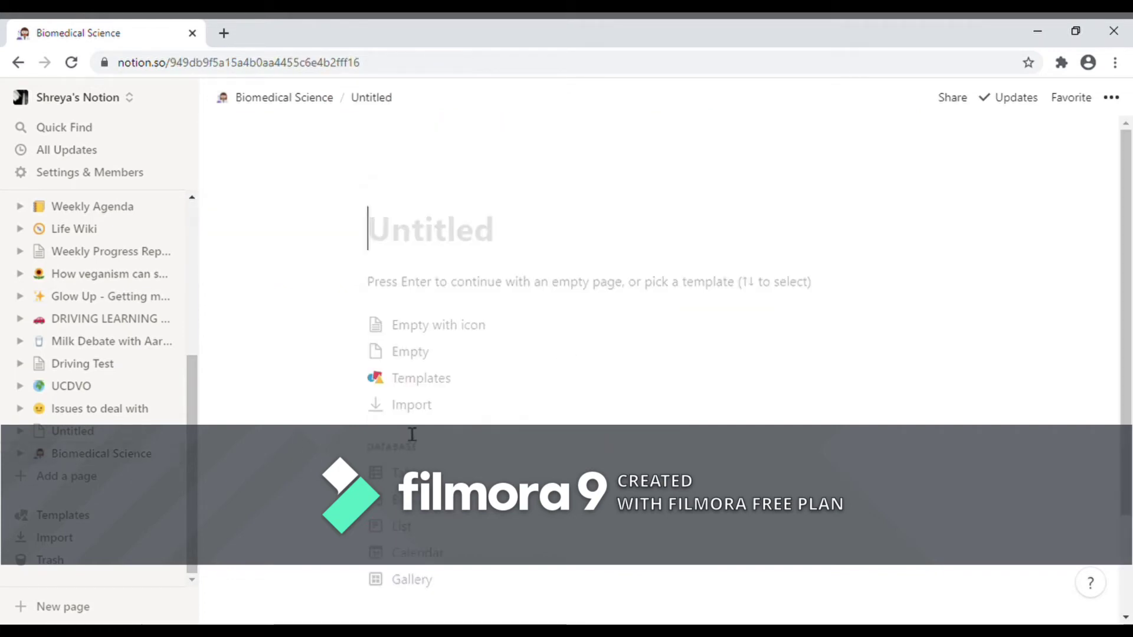
left_click(308, 99)
left_click(446, 430)
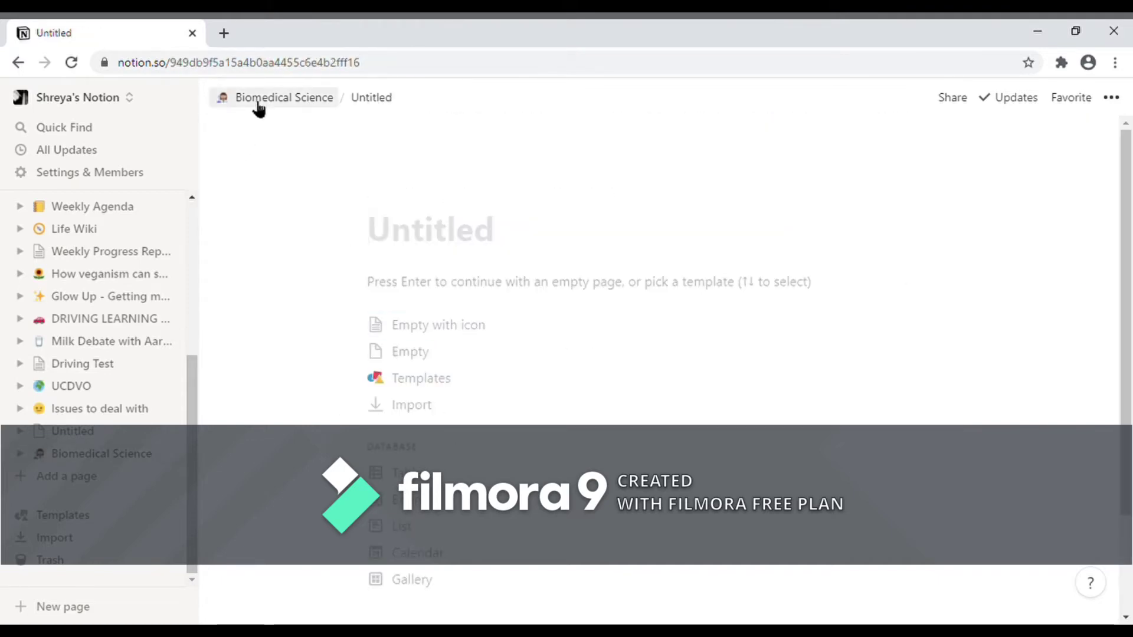
left_click(258, 105)
left_click(429, 416)
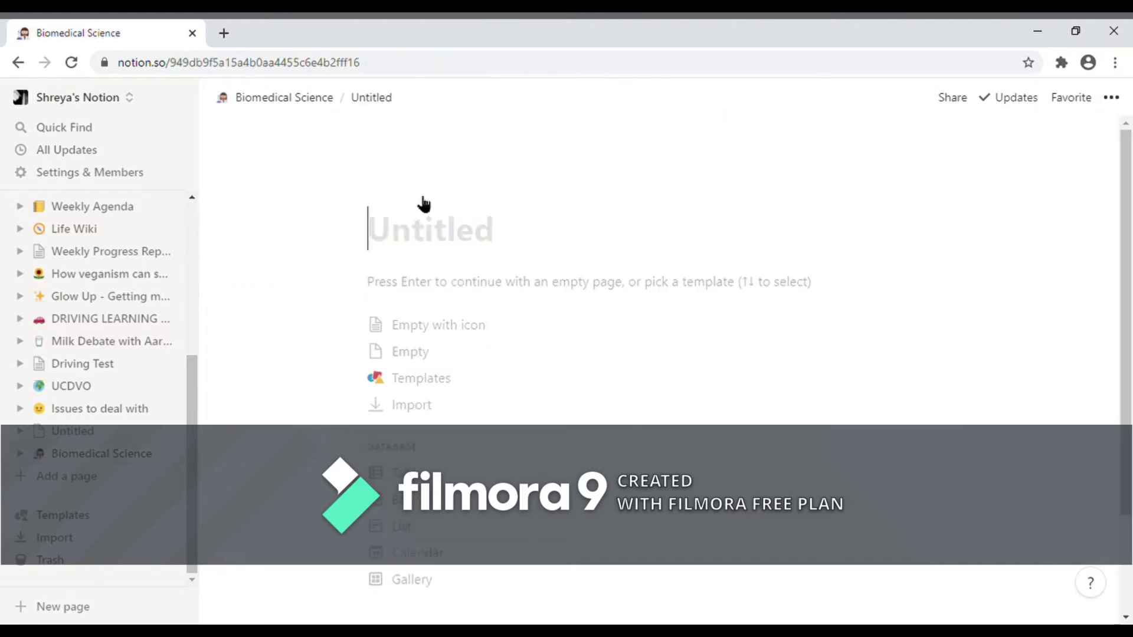
type("Stage 1")
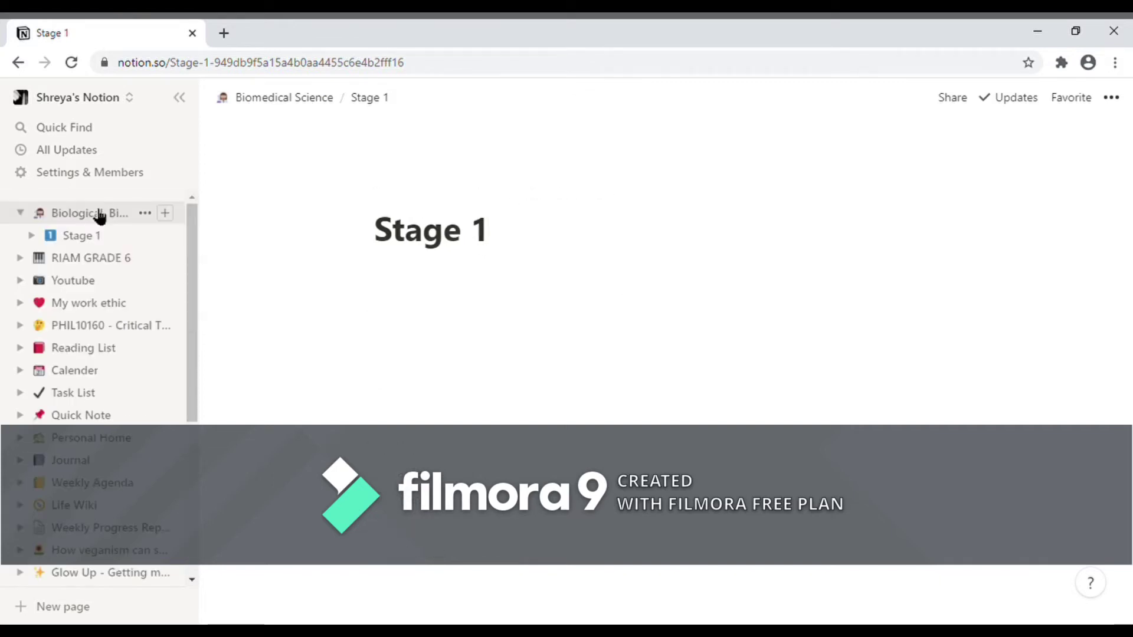
Examine how the existing Stage 1 page under Biological, Biomedical and Biomolecular Science groups its modules by semester
left_click(110, 213)
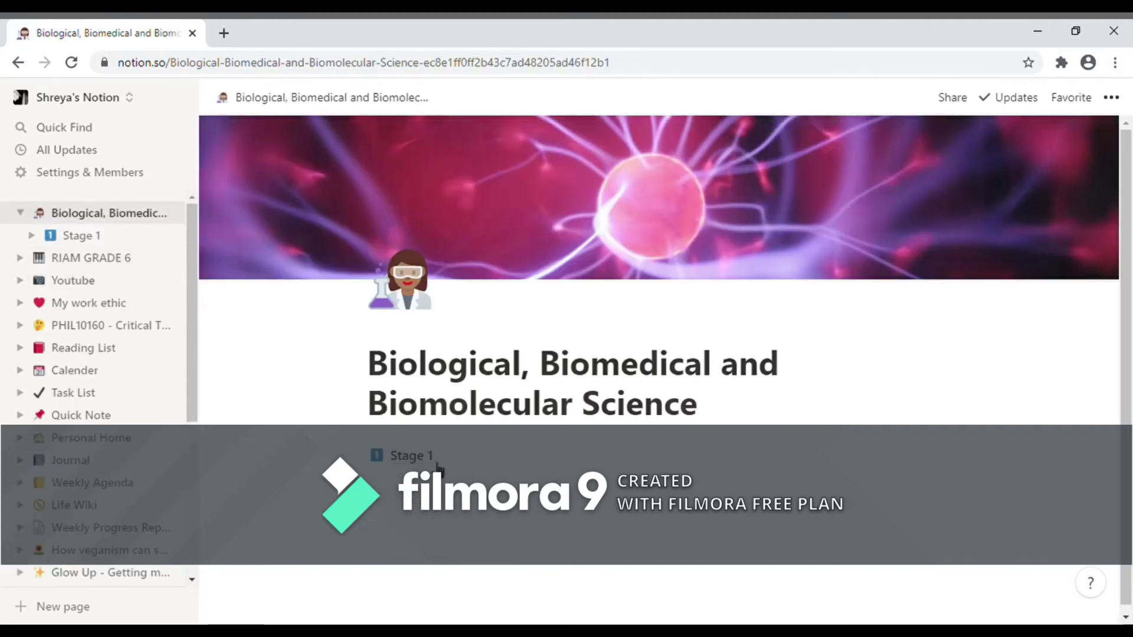
left_click(426, 460)
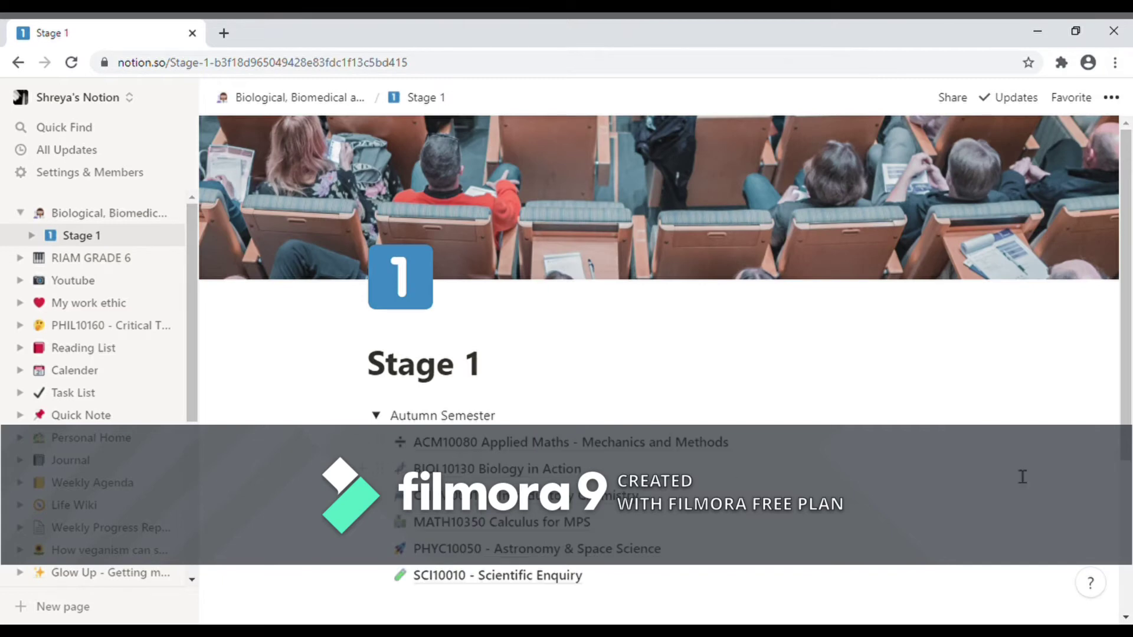
scroll(576, 470, "down", 3)
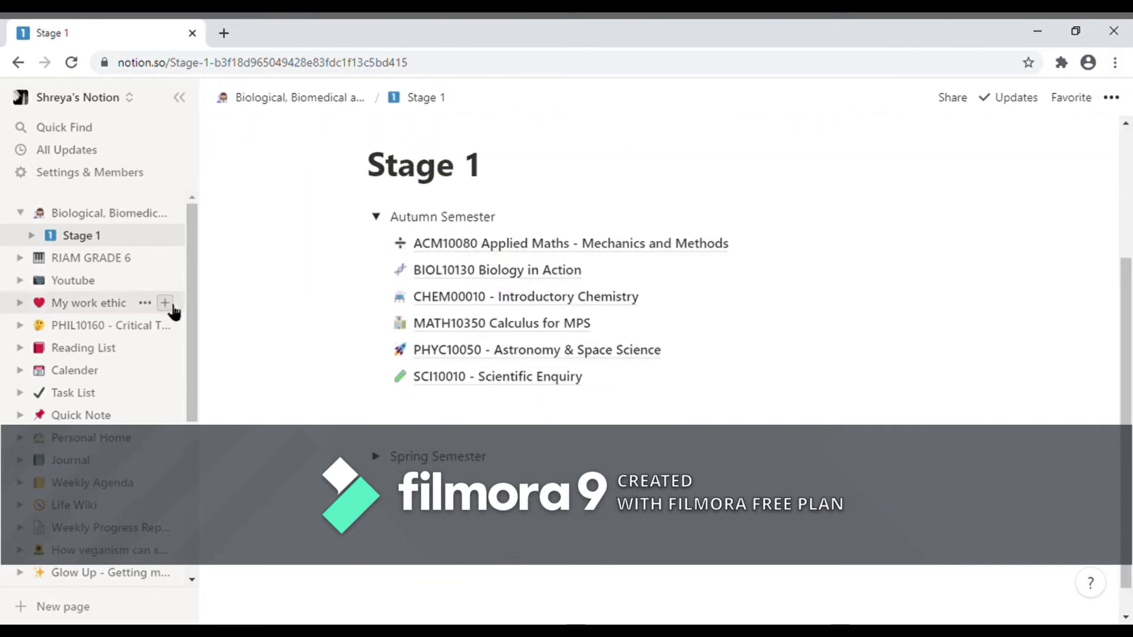
key("alt+Left")
Insert a toggle list block in the new Stage 1 sub-page of Biomedical Science
left_click(427, 417)
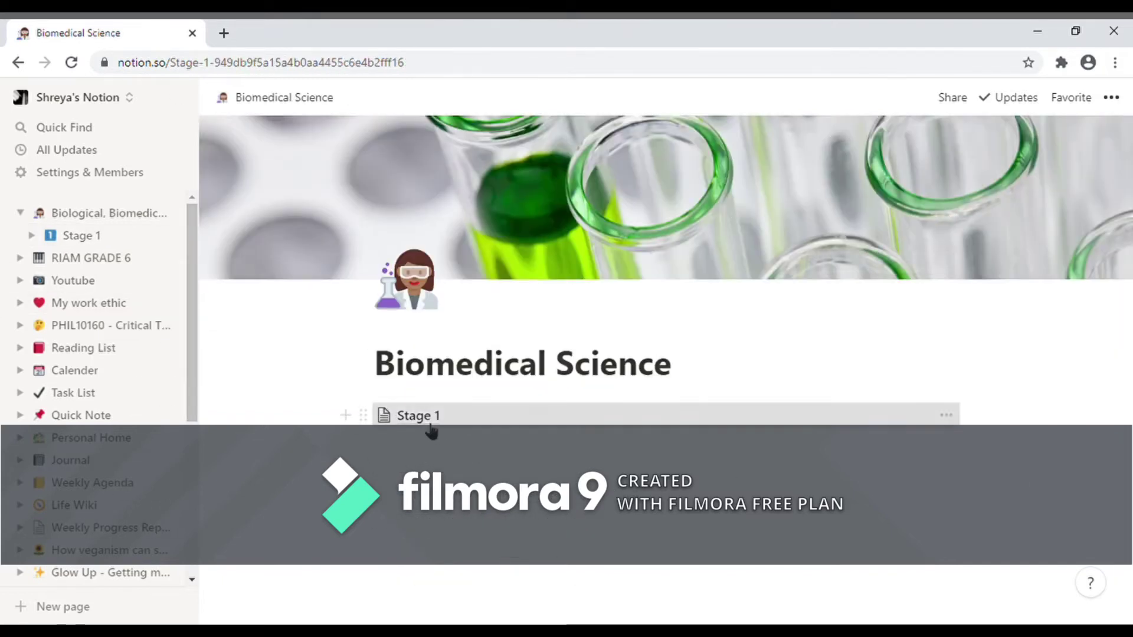
type("/")
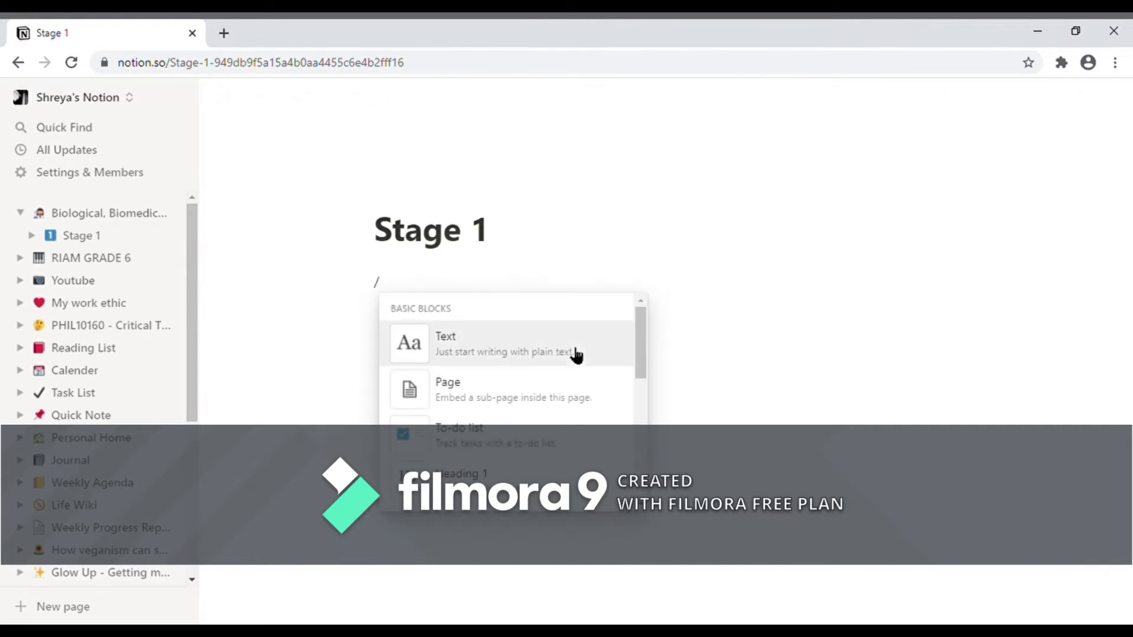
scroll(575, 355, "down", 1)
scroll(576, 355, "down", 5)
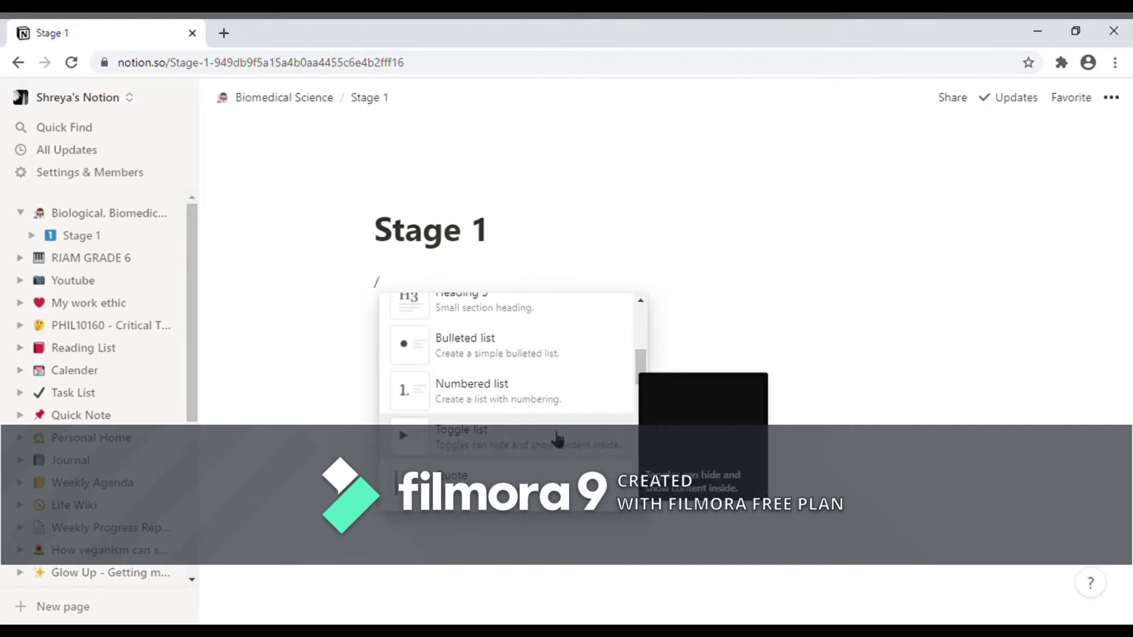
left_click(557, 436)
left_click(384, 284)
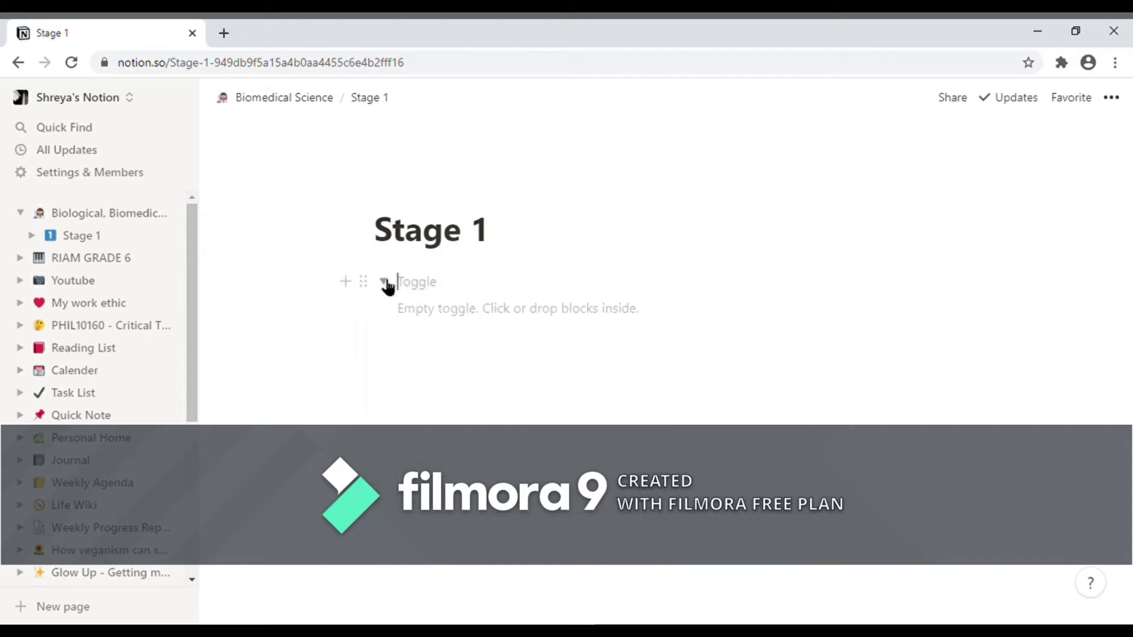
left_click(387, 287)
Name the toggle "Autumn Semester" and add a second toggle named "Spring Semester" below it
type("A")
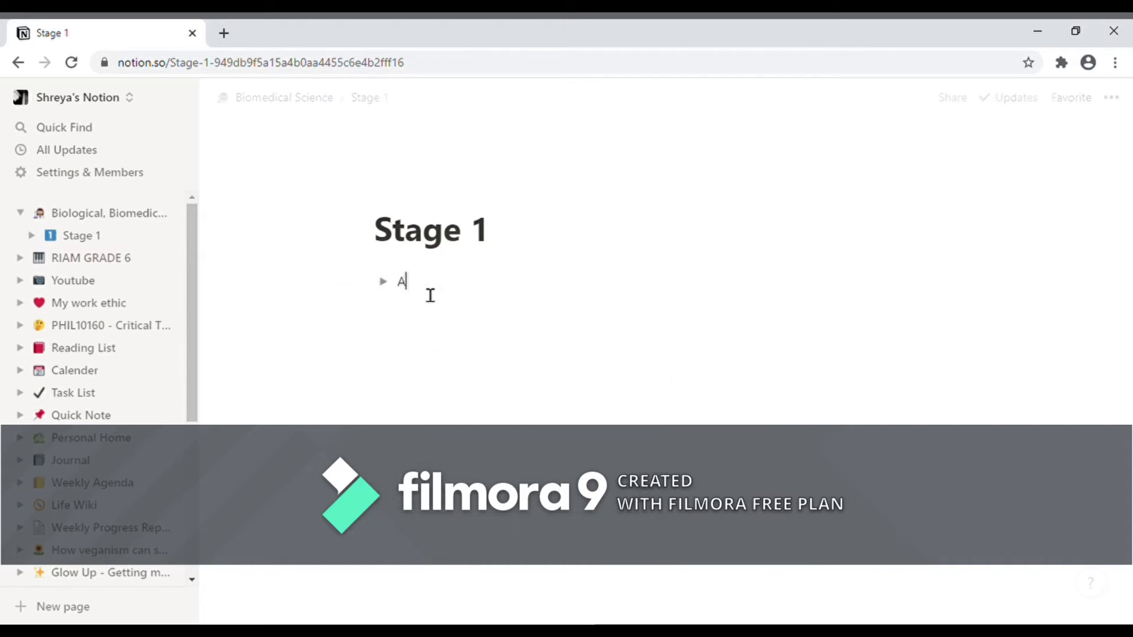
type("utumn Semester")
key("Return")
type("Spring Semester")
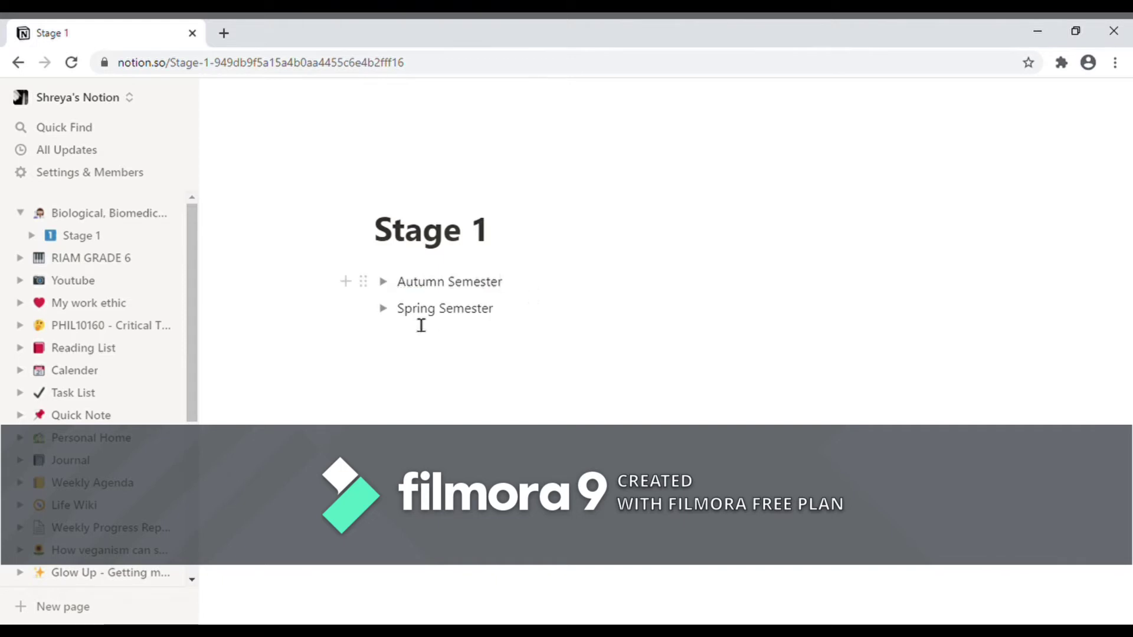
key("Up")
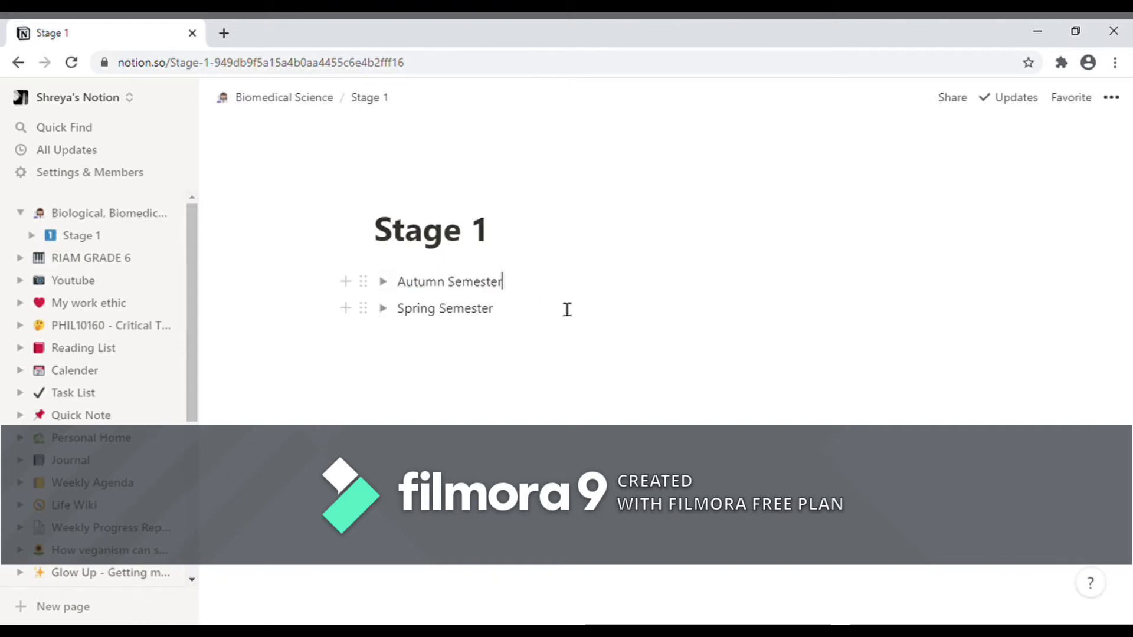
End the toggle list with a blank text line below Spring Semester
left_click(545, 321)
key("Return")
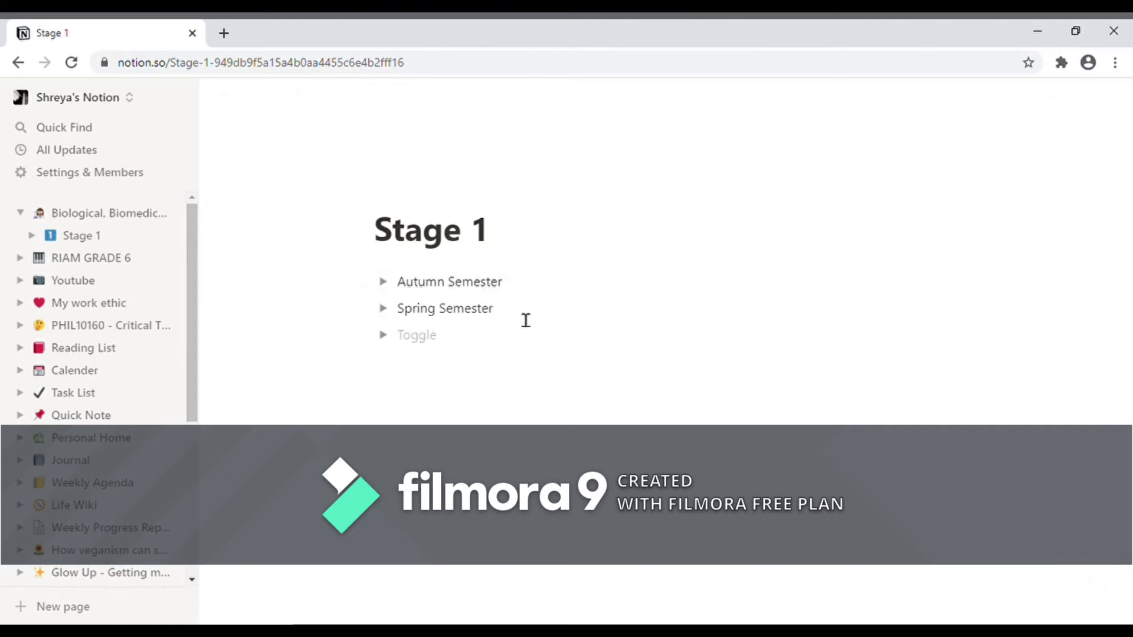
type("- lal")
key("BackSpace")
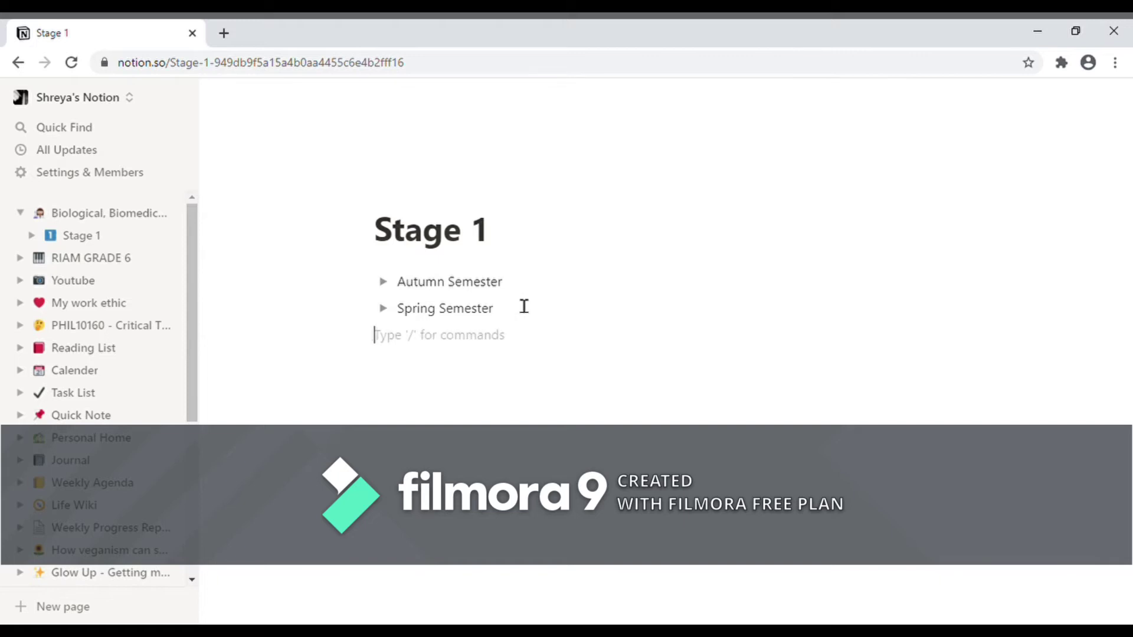
List Biology, Chemstry and Maths on separate lines inside the Autumn Semester toggle, ending with a blank line
left_click(392, 294)
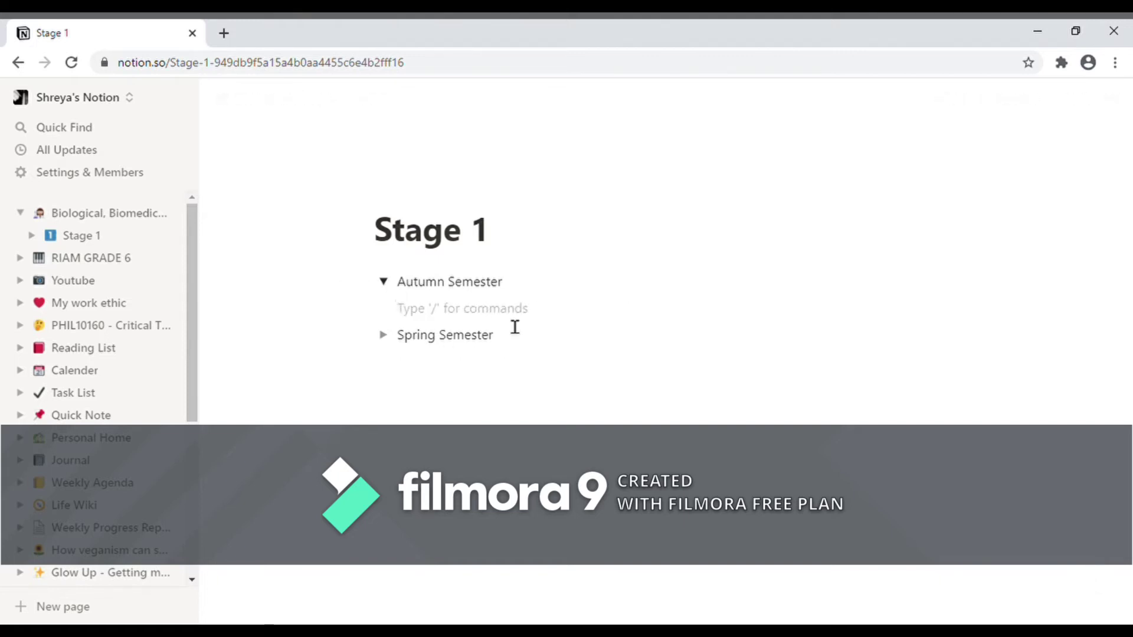
type("Biology")
key("Return")
type("Chemstry")
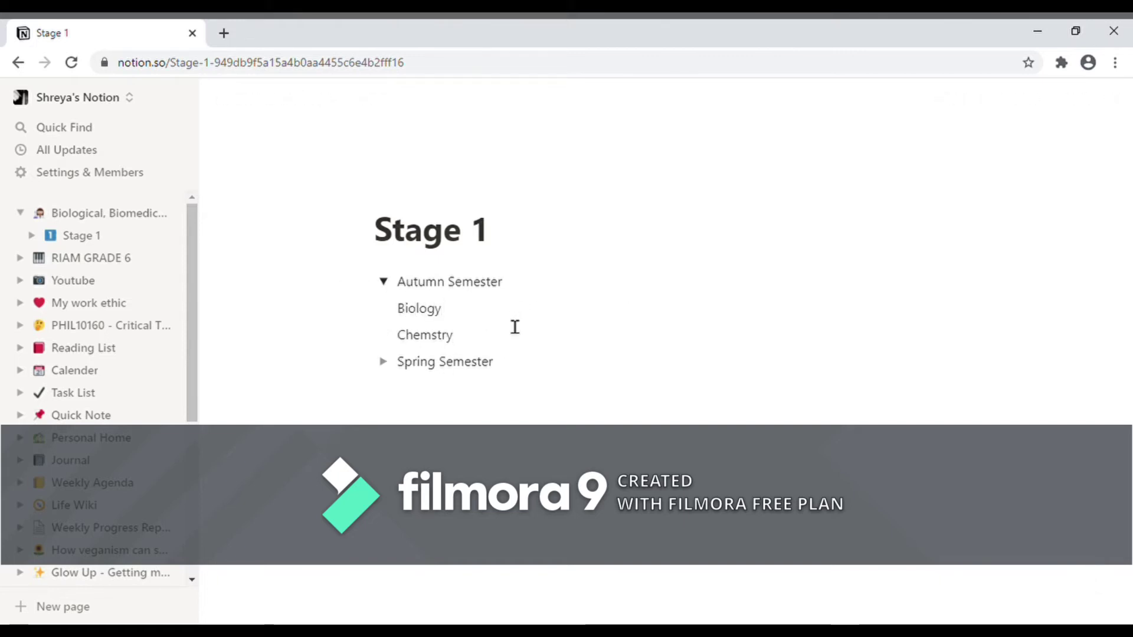
key("Return")
type("Maths")
left_click(381, 307)
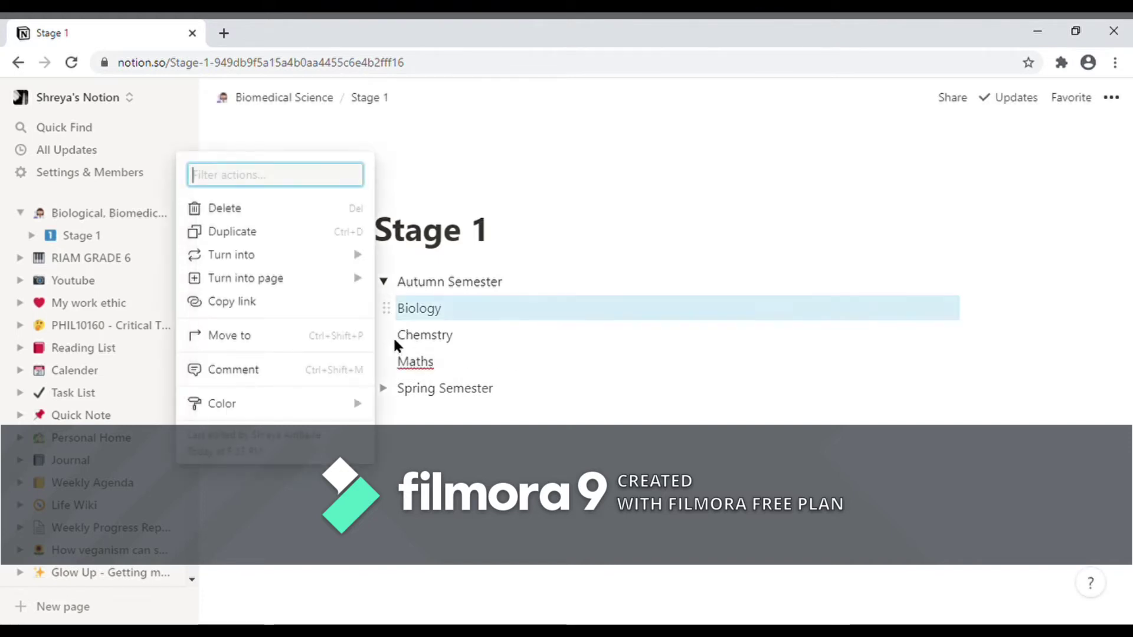
key("Escape")
left_click(1036, 370)
key("Return")
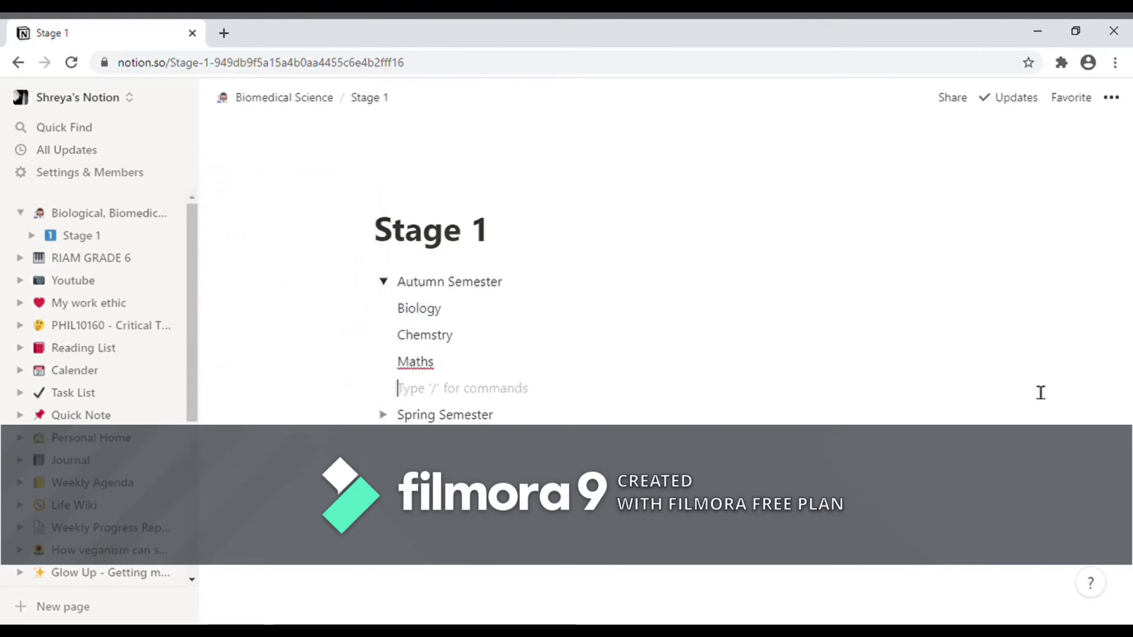
Turn the module lines under Autumn Semester into a bulleted list and remove the empty last bullet
left_click_drag(1029, 386, 598, 309)
right_click(512, 319)
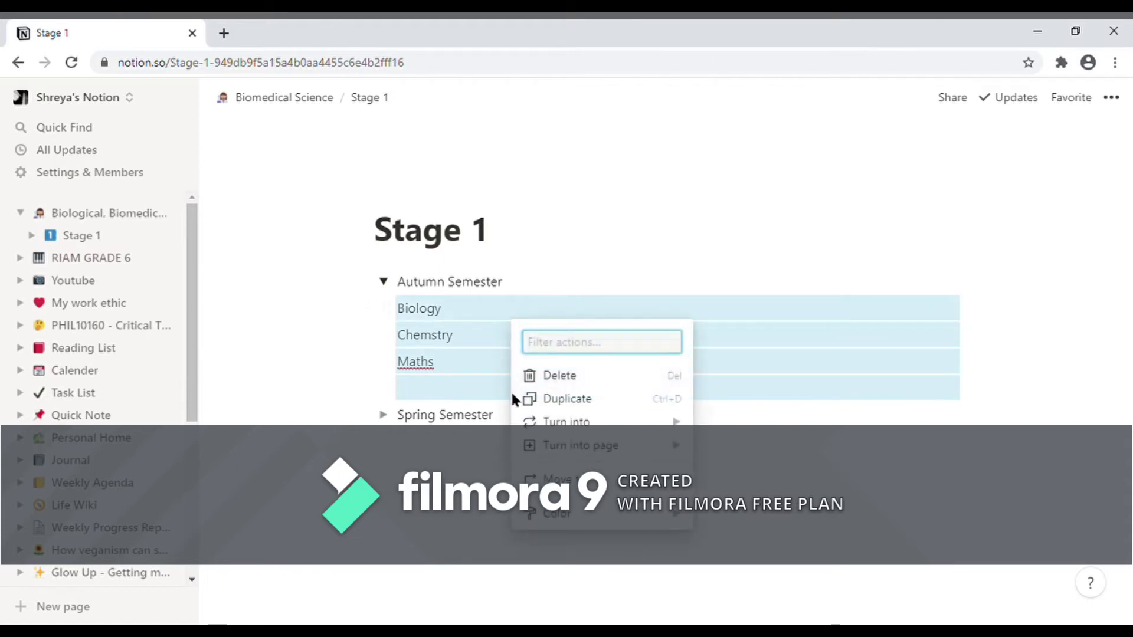
mouse_move(558, 427)
left_click(742, 423)
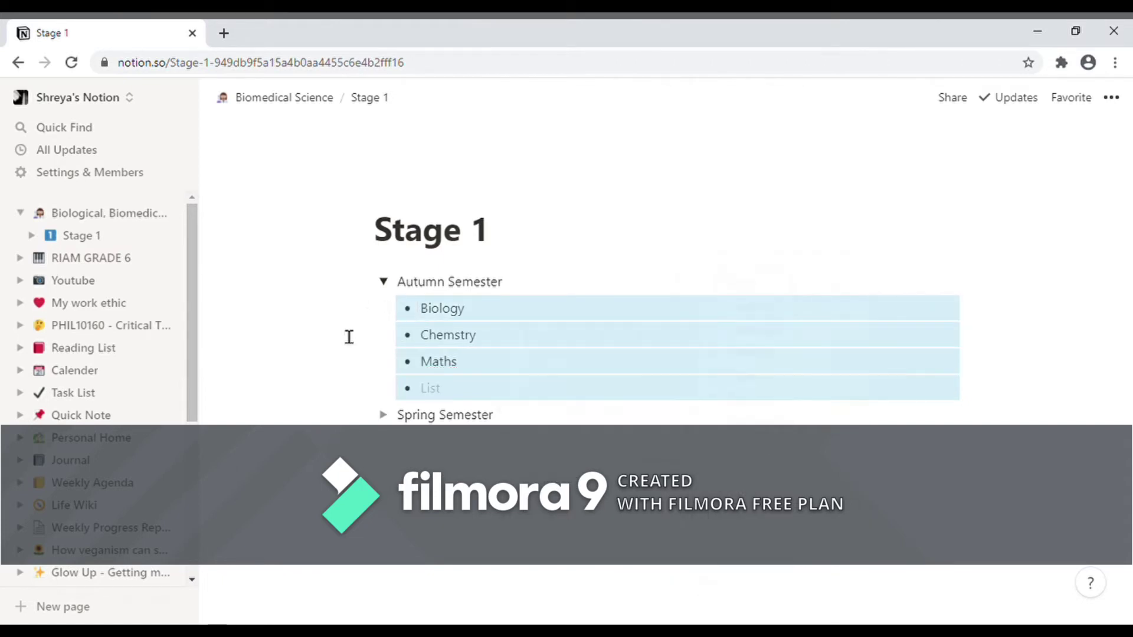
left_click(539, 384)
key("BackSpace")
key("BackSpace")
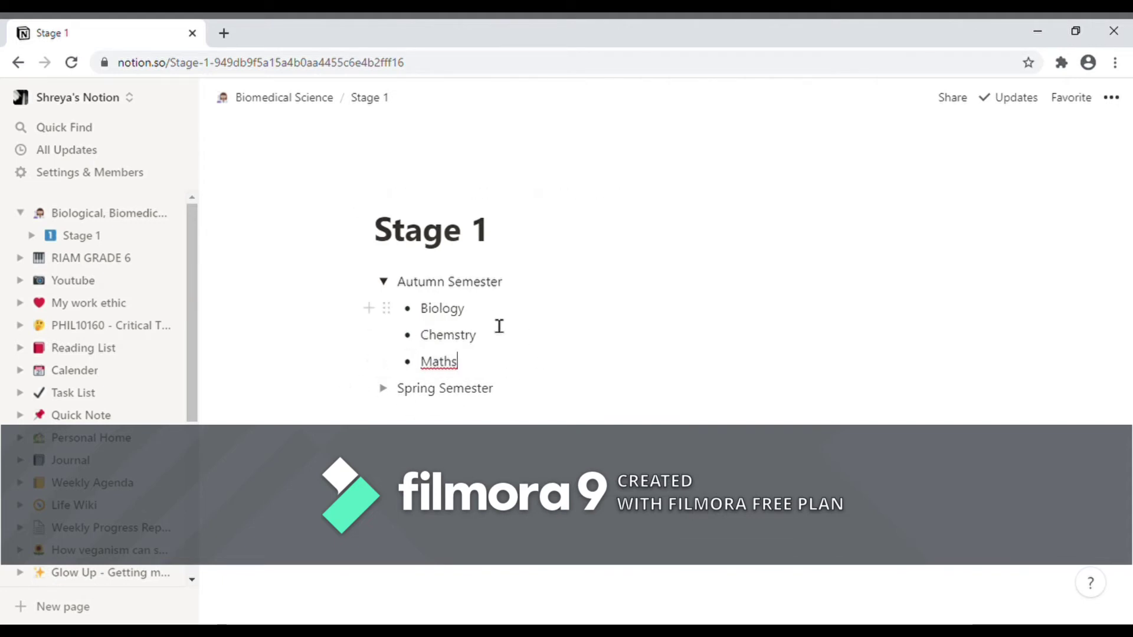
Turn the Biology bullet under Autumn Semester into a page
double_click(444, 320)
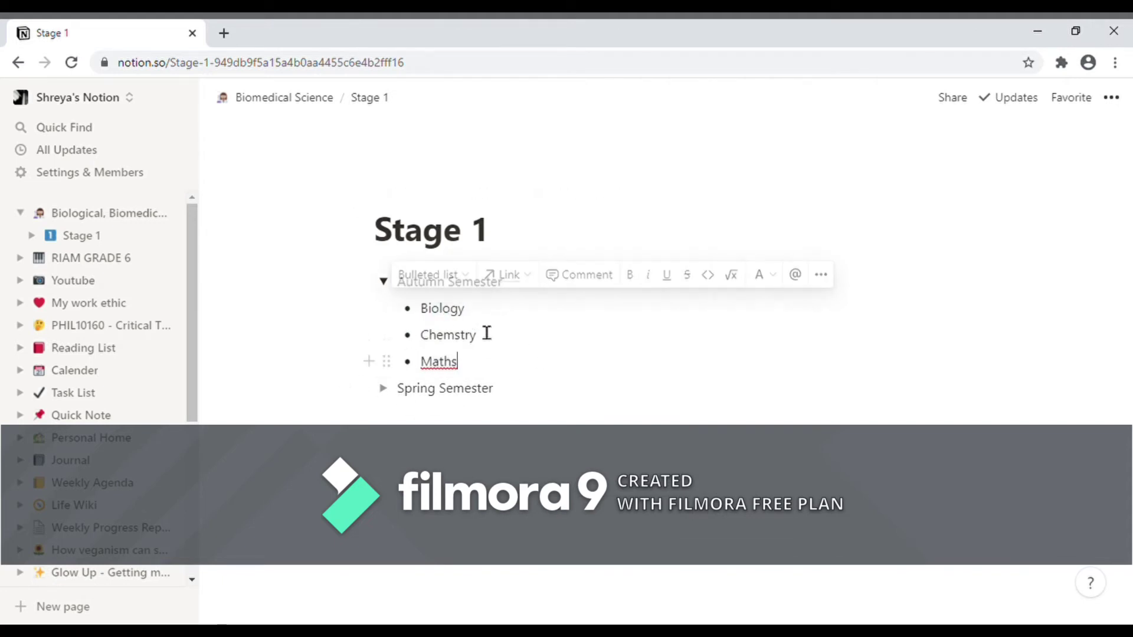
left_click_drag(480, 321, 455, 322)
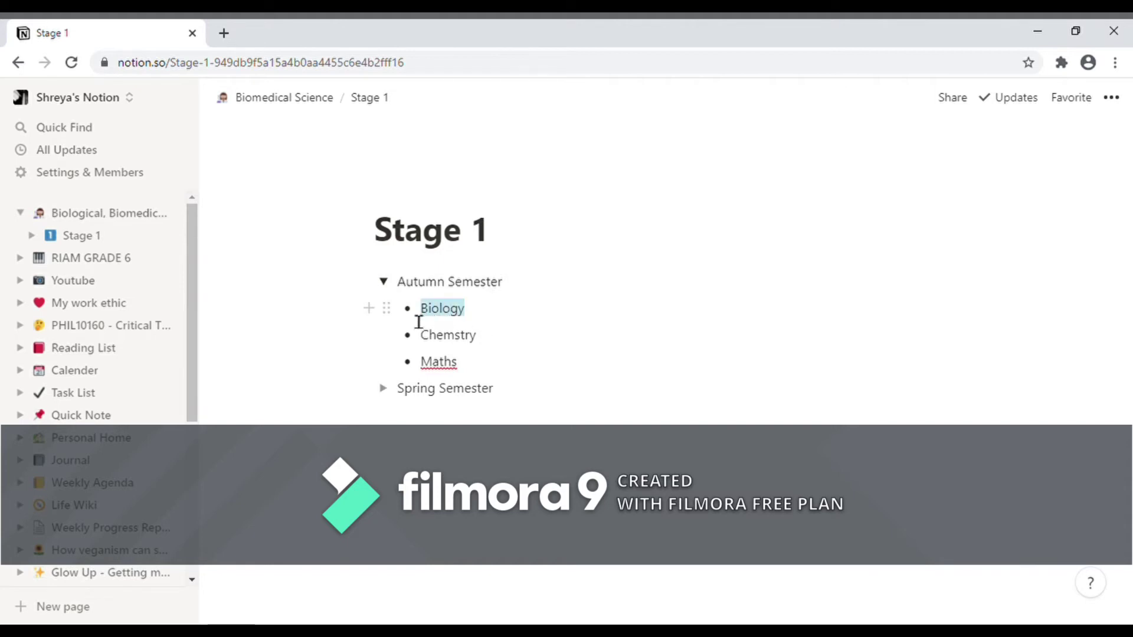
right_click(459, 321)
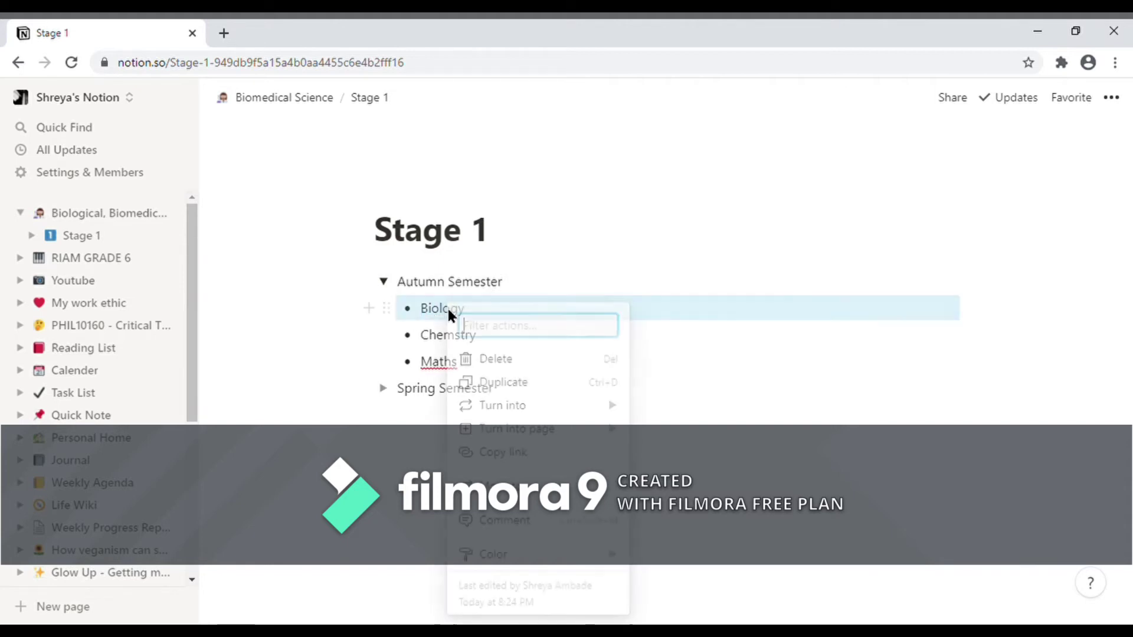
mouse_move(569, 410)
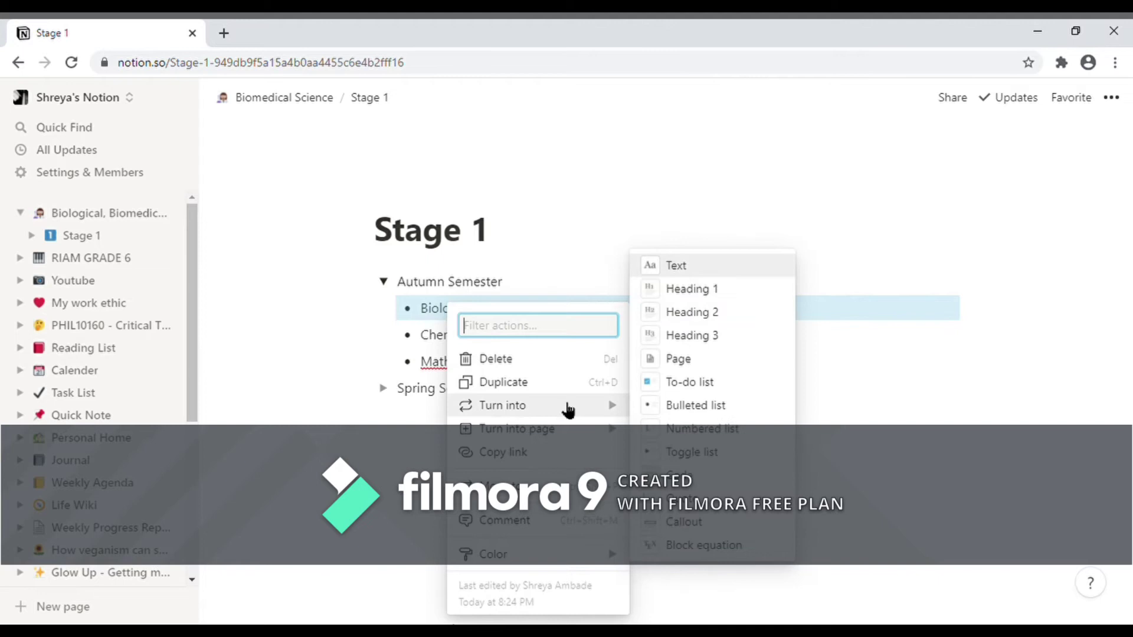
left_click(678, 357)
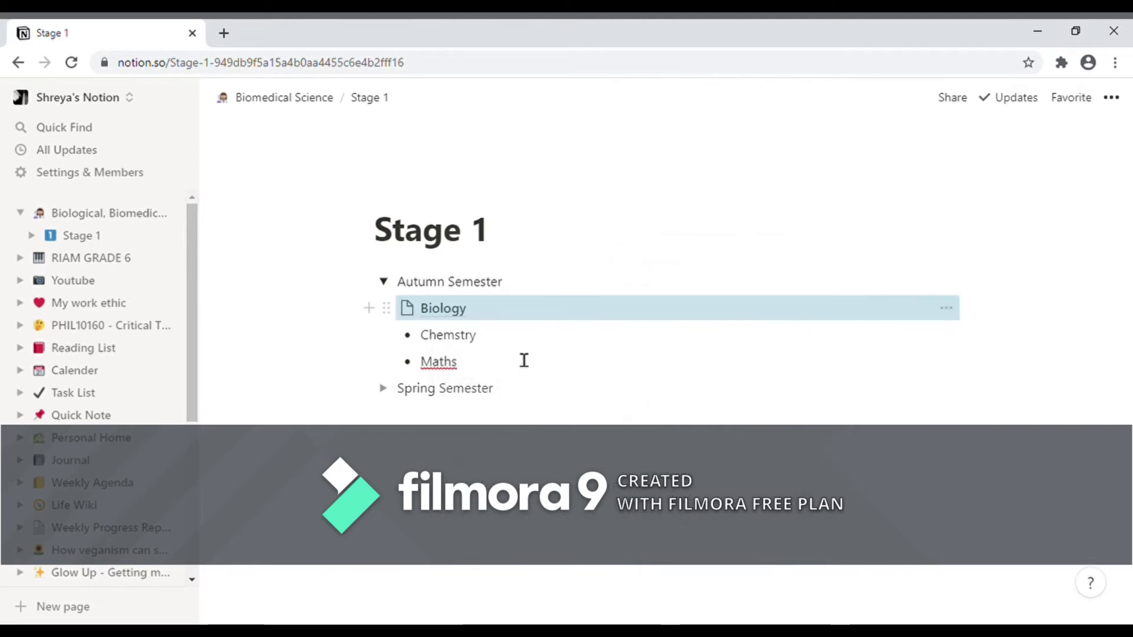
left_click(483, 549)
Search the emojis for "flower" and give the Biology page the sunflower icon
left_click(408, 308)
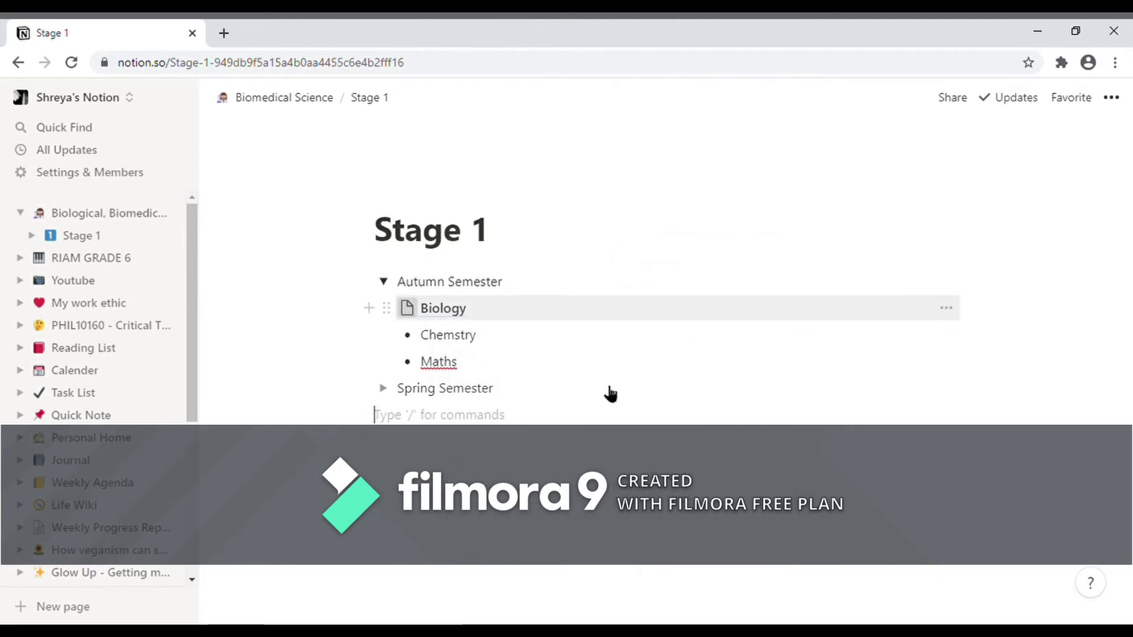
type("flower")
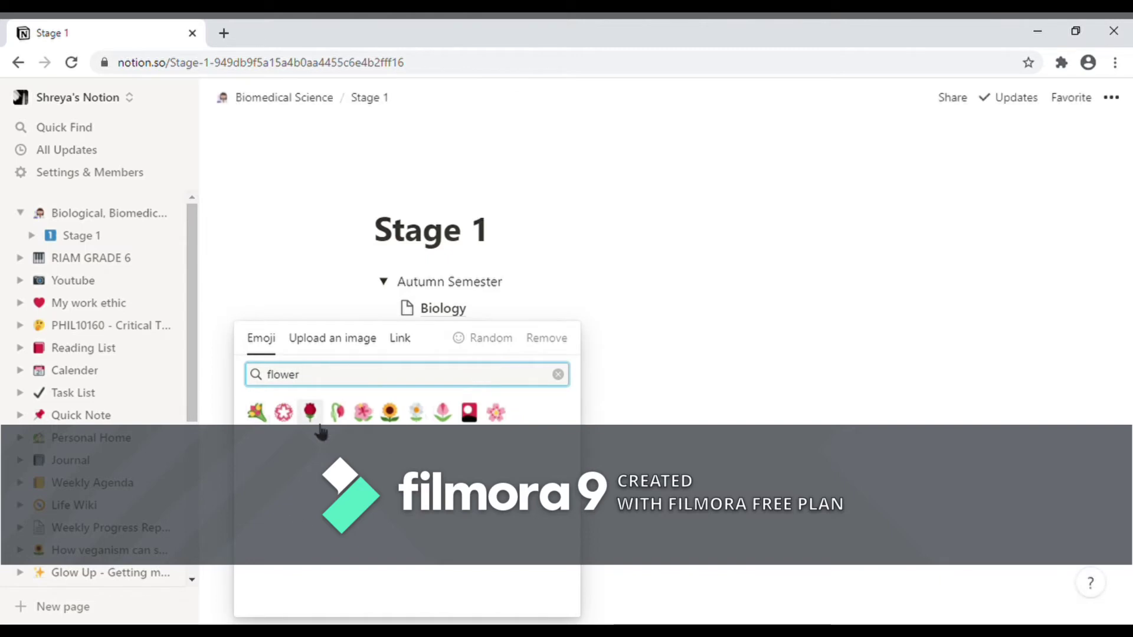
left_click(391, 413)
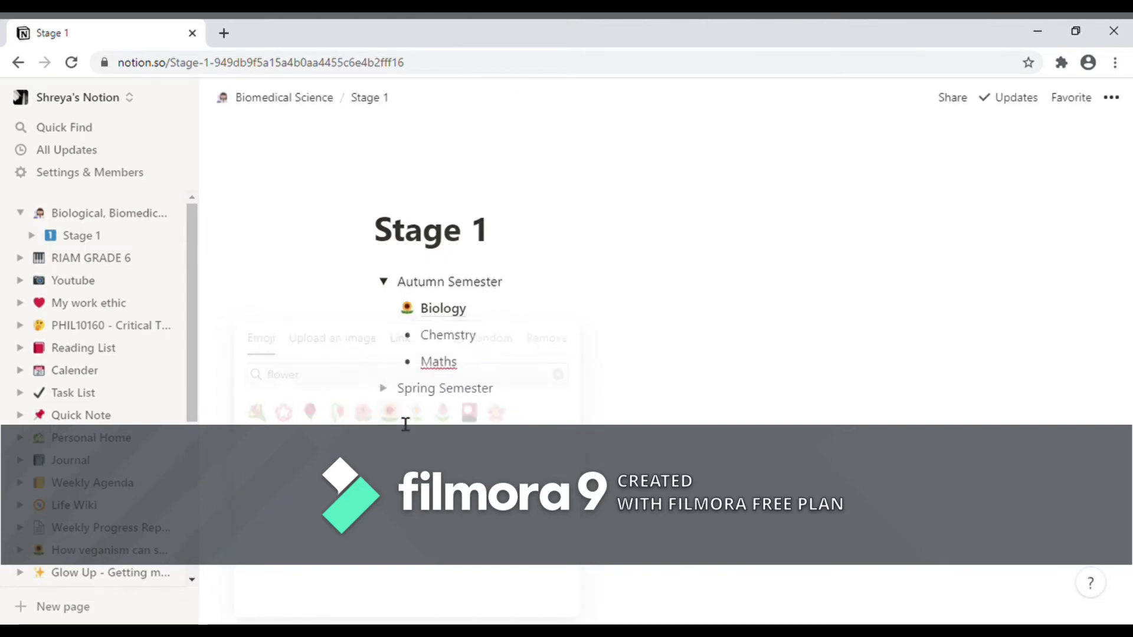
Open the Biology page, start it as an empty page and insert a toggle list block
left_click(469, 314)
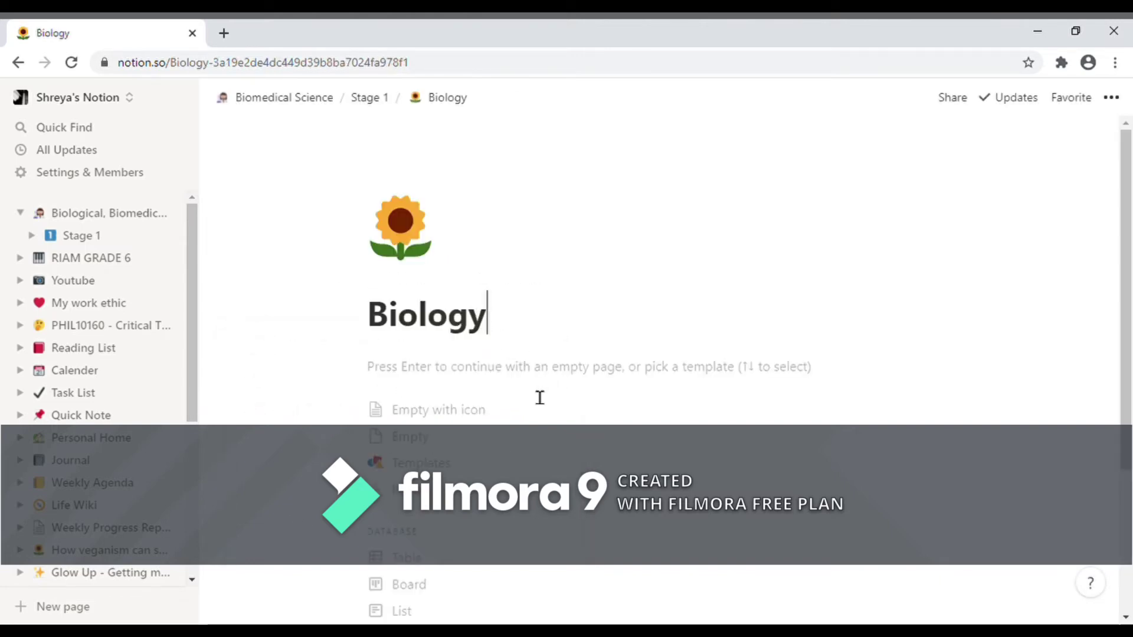
key("Return")
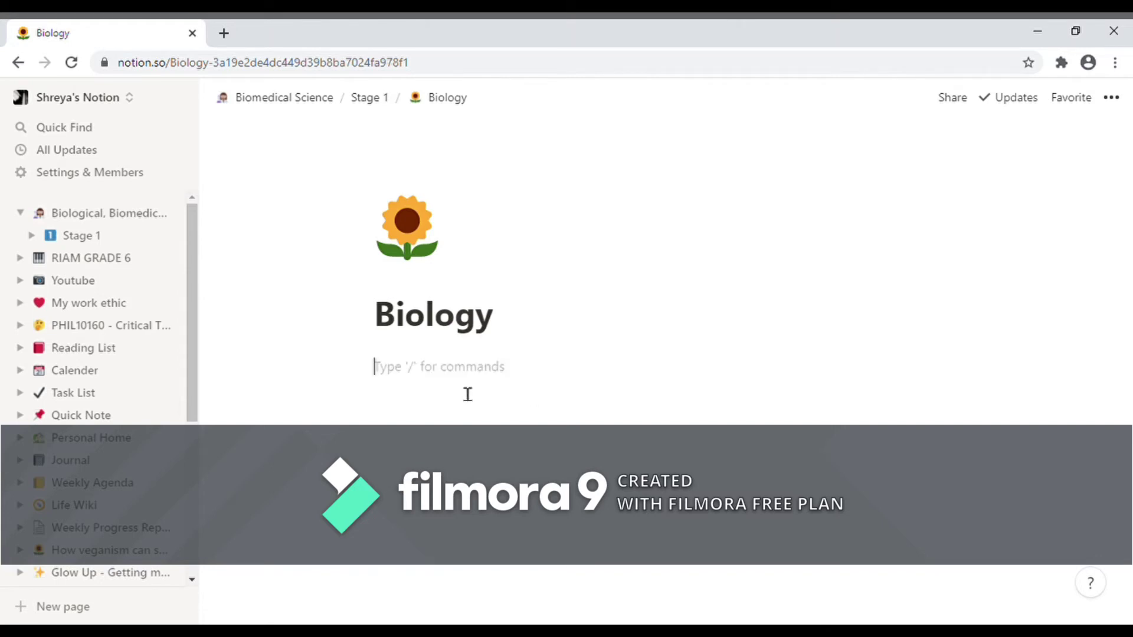
type("/toggle")
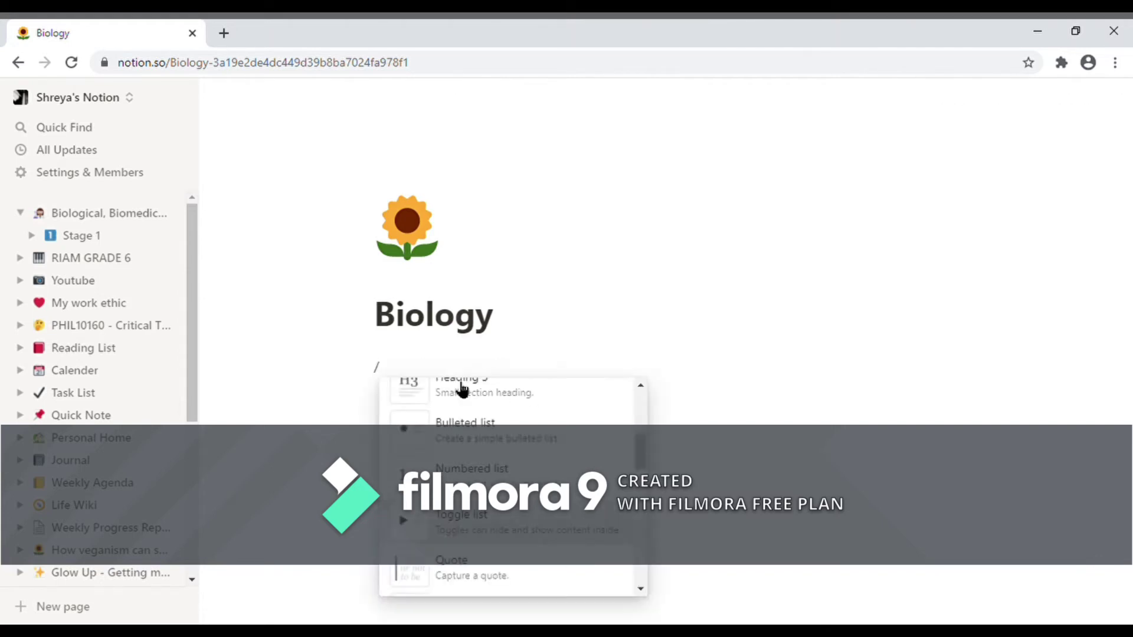
key("Return")
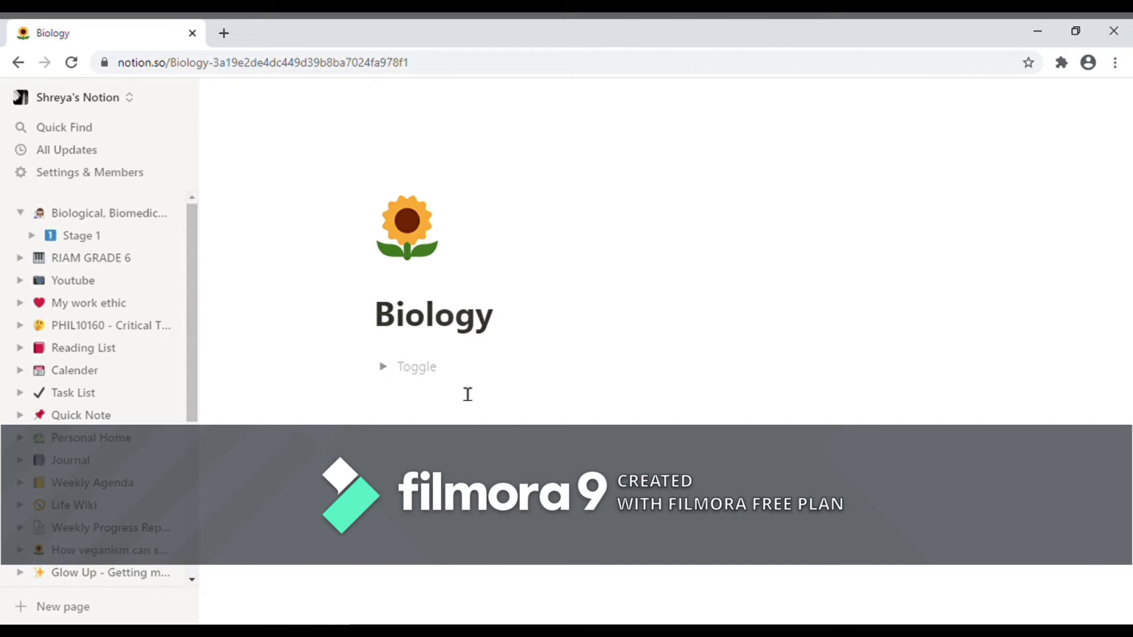
Name the toggle "How I am going to be graded" and add a second toggle named "Important things" below it
key("BackSpace")
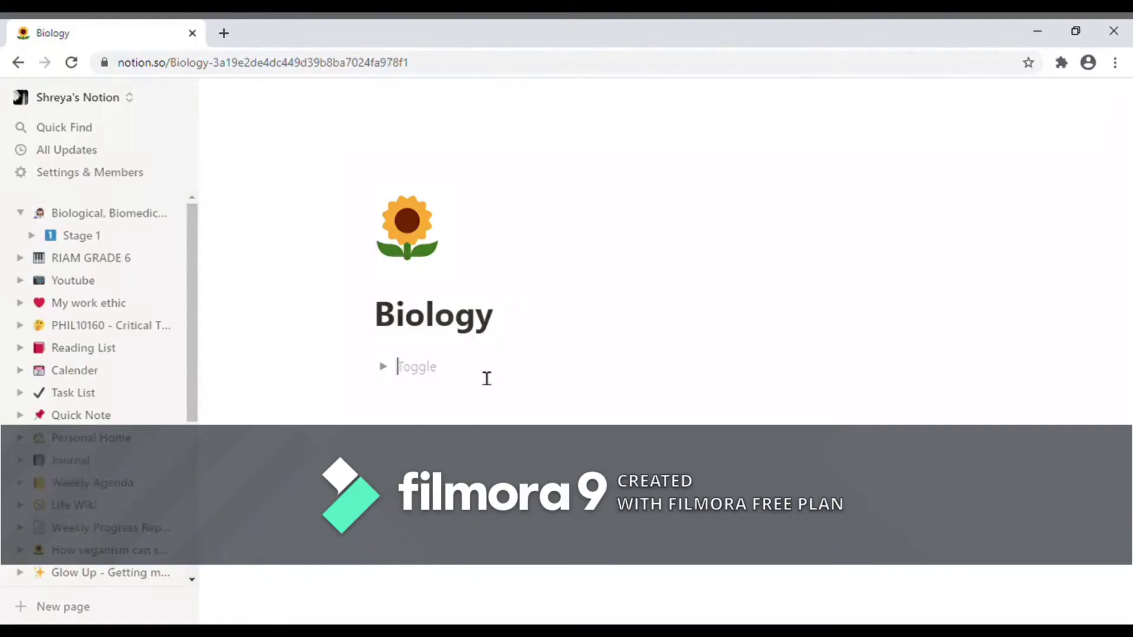
type("How I am ")
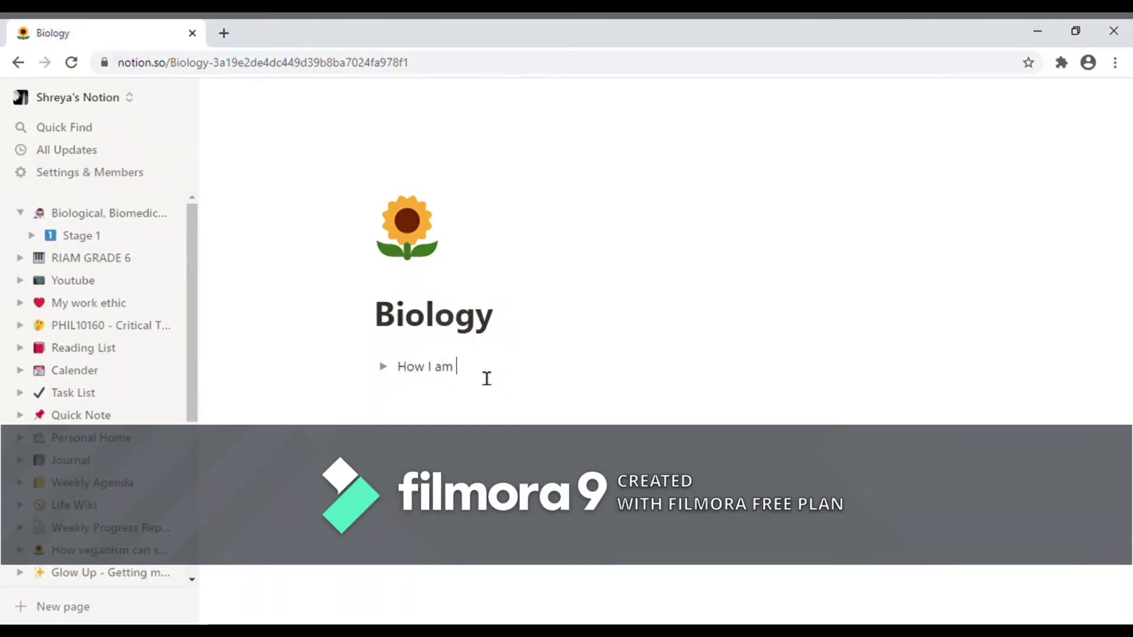
type("going to be grade")
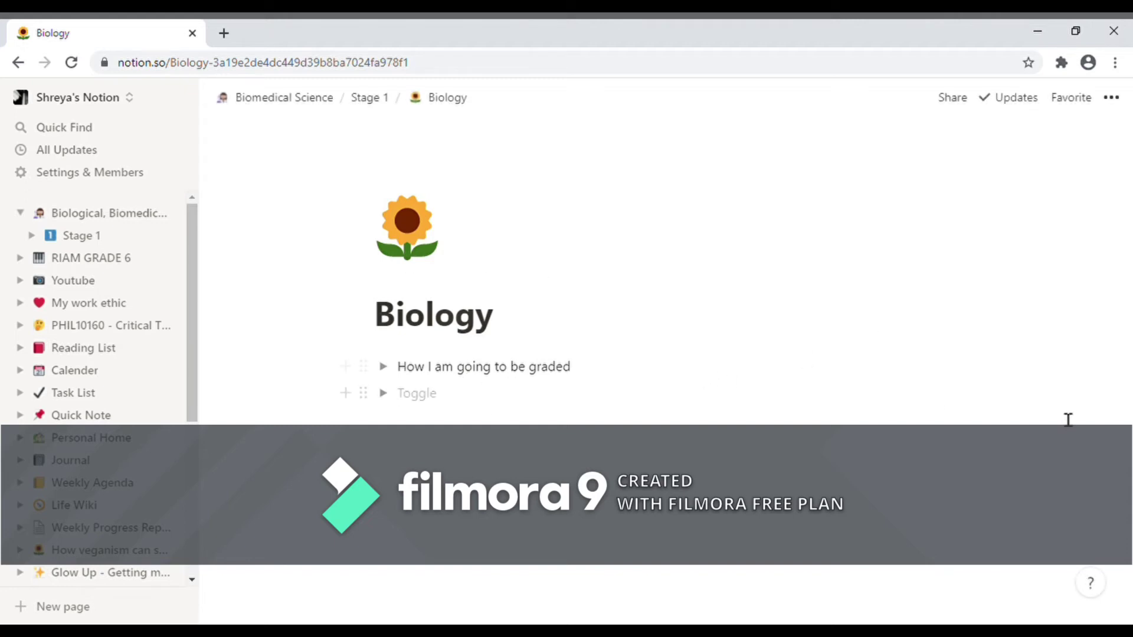
type("d")
key("BackSpace")
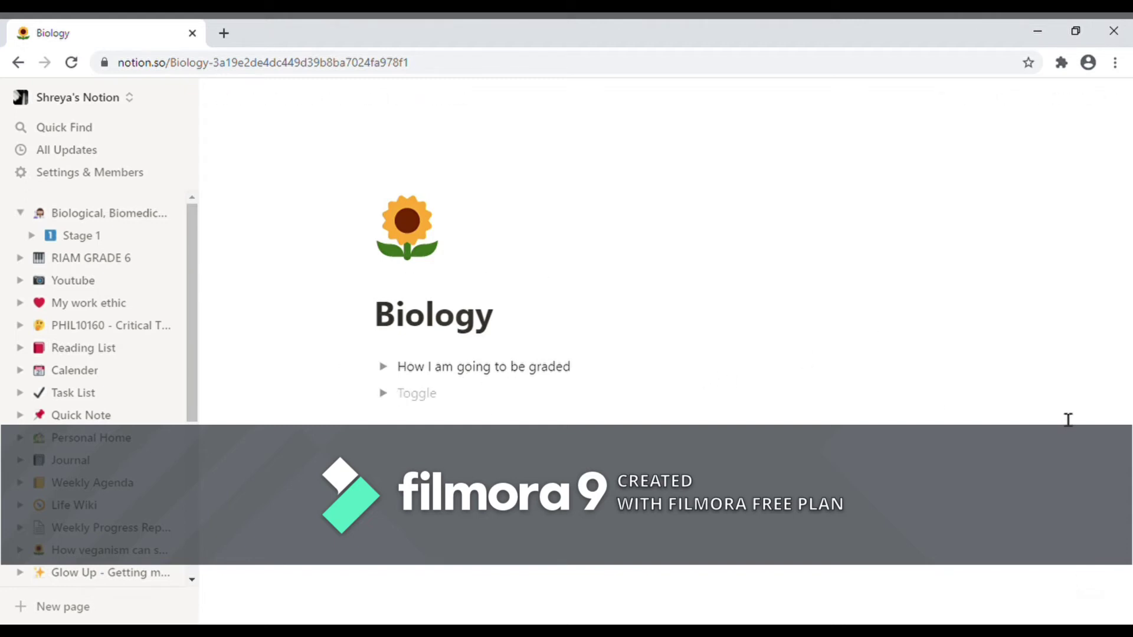
type("Important things")
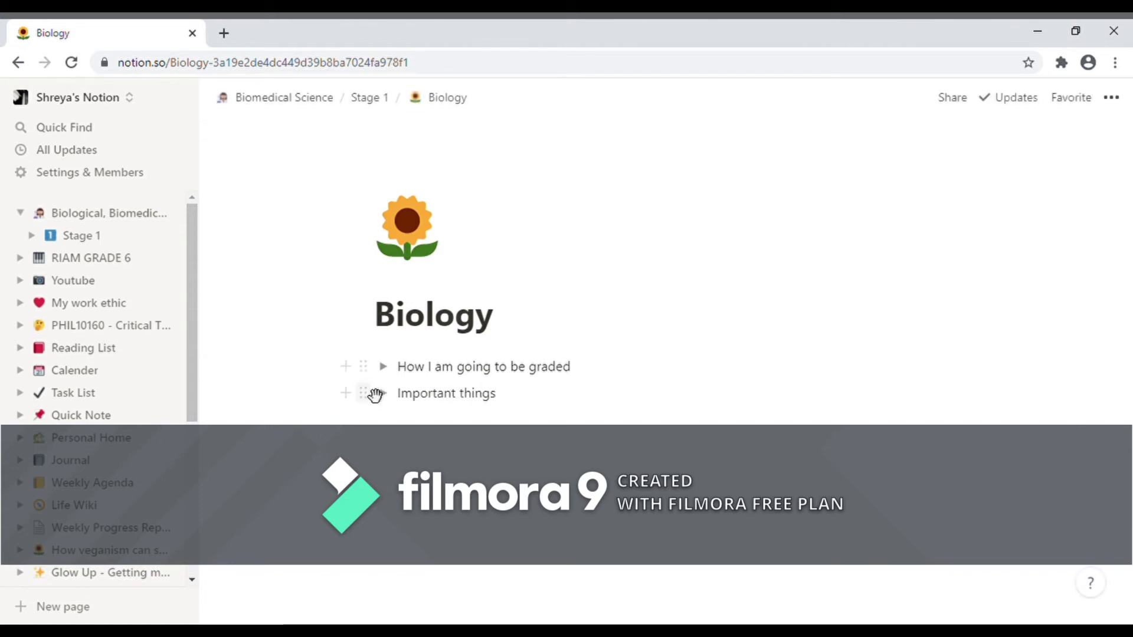
Place the blue microscope illustration from a Google Images search for "biology" inside the "How I am going to be graded" toggle
left_click(383, 367)
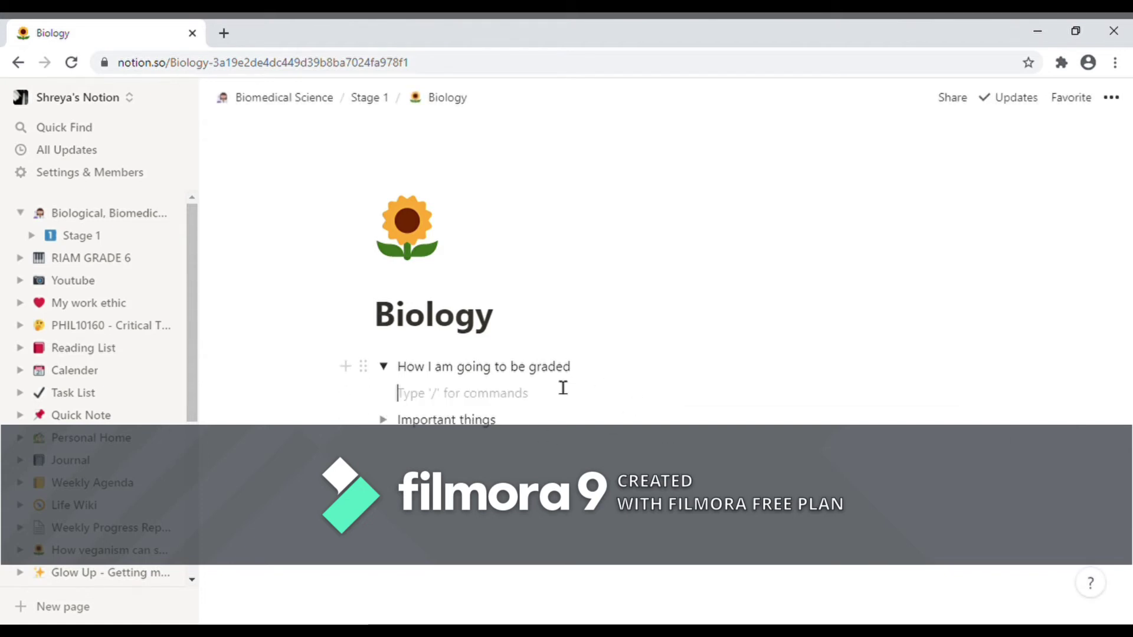
left_click(224, 33)
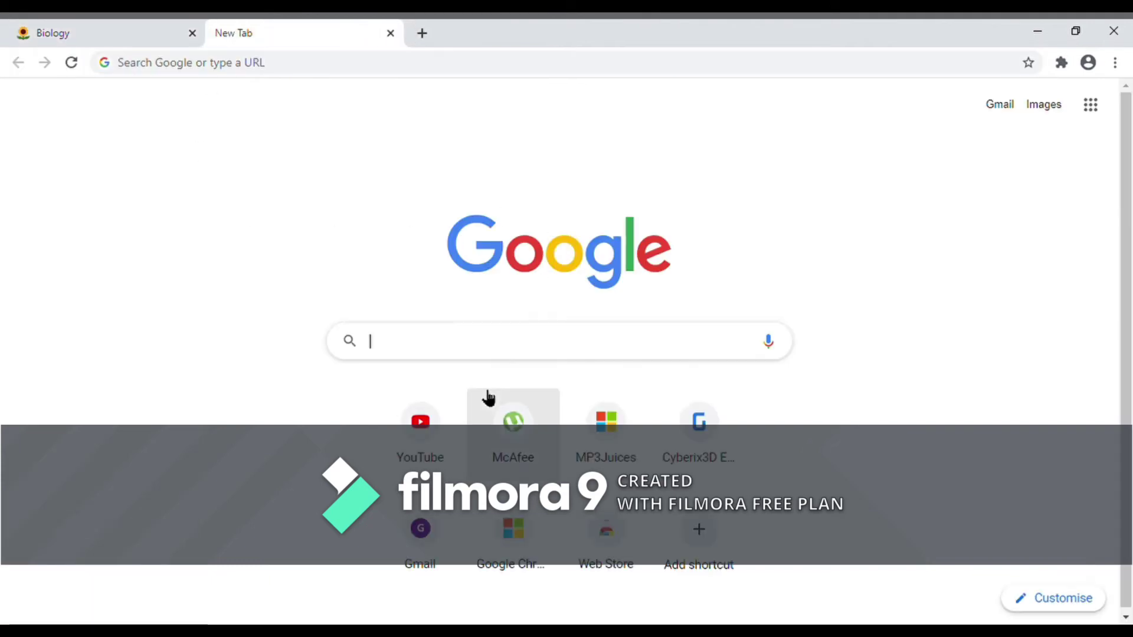
type("biology")
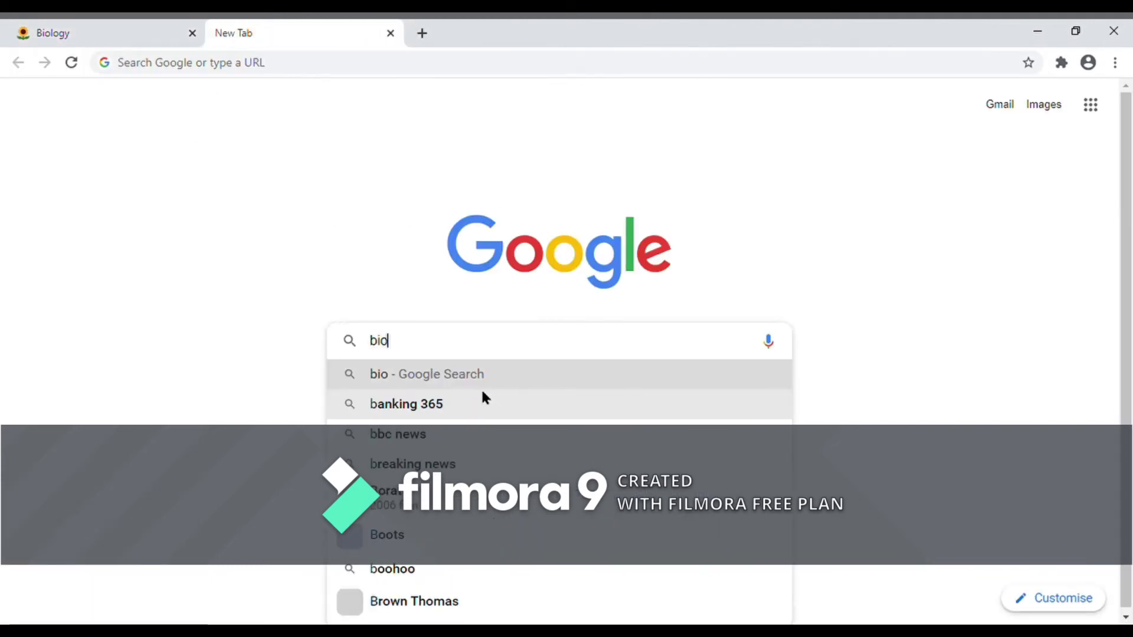
key("Return")
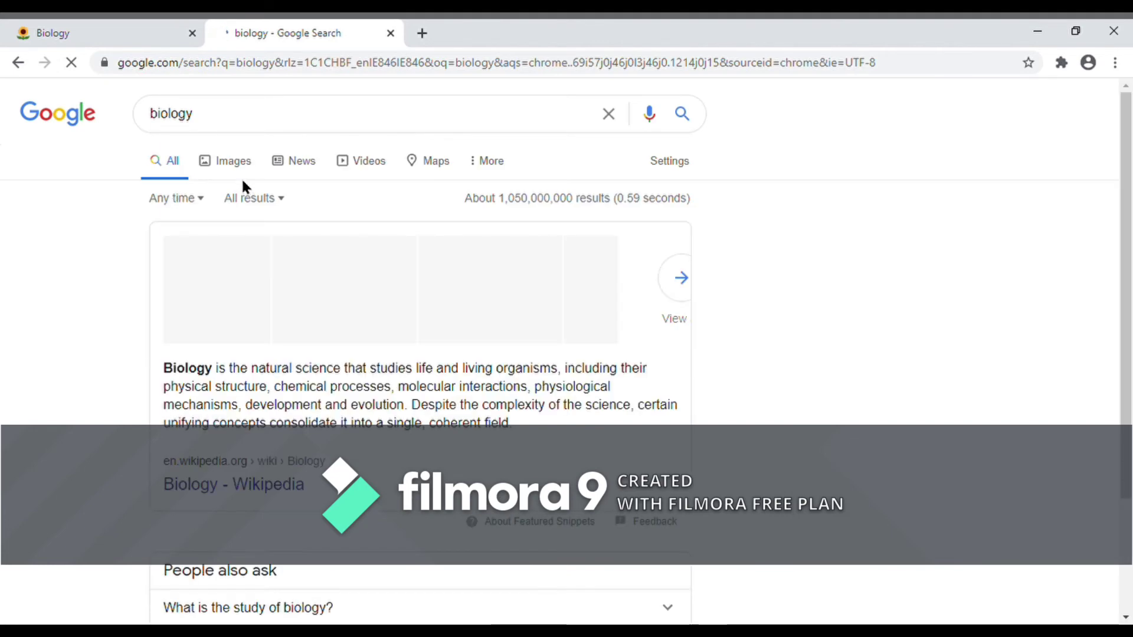
left_click(230, 157)
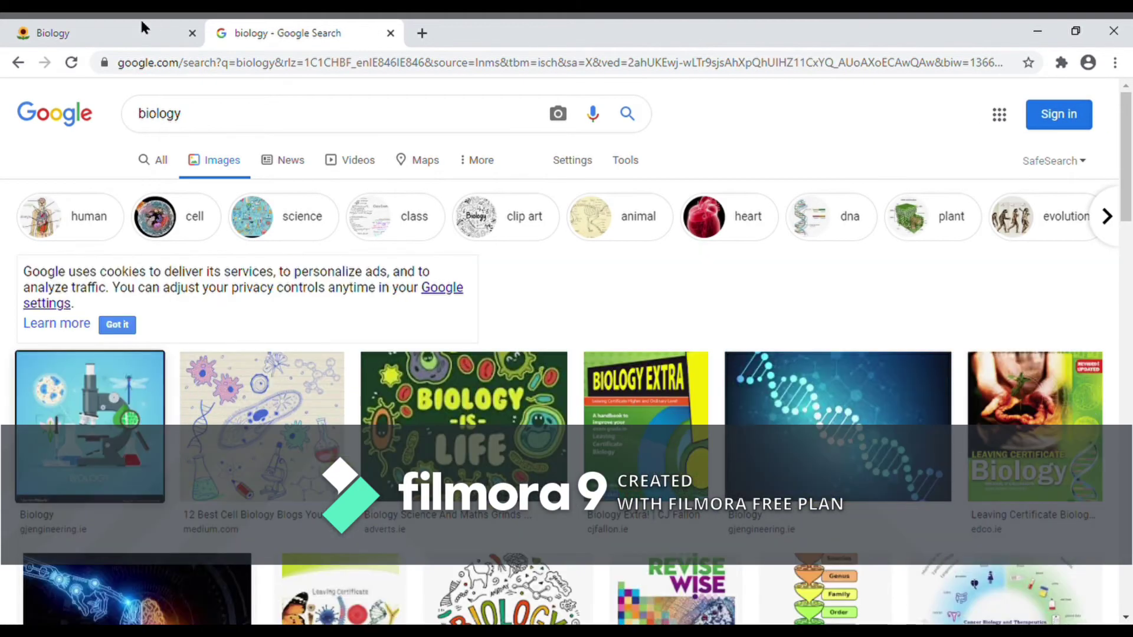
left_click(143, 27)
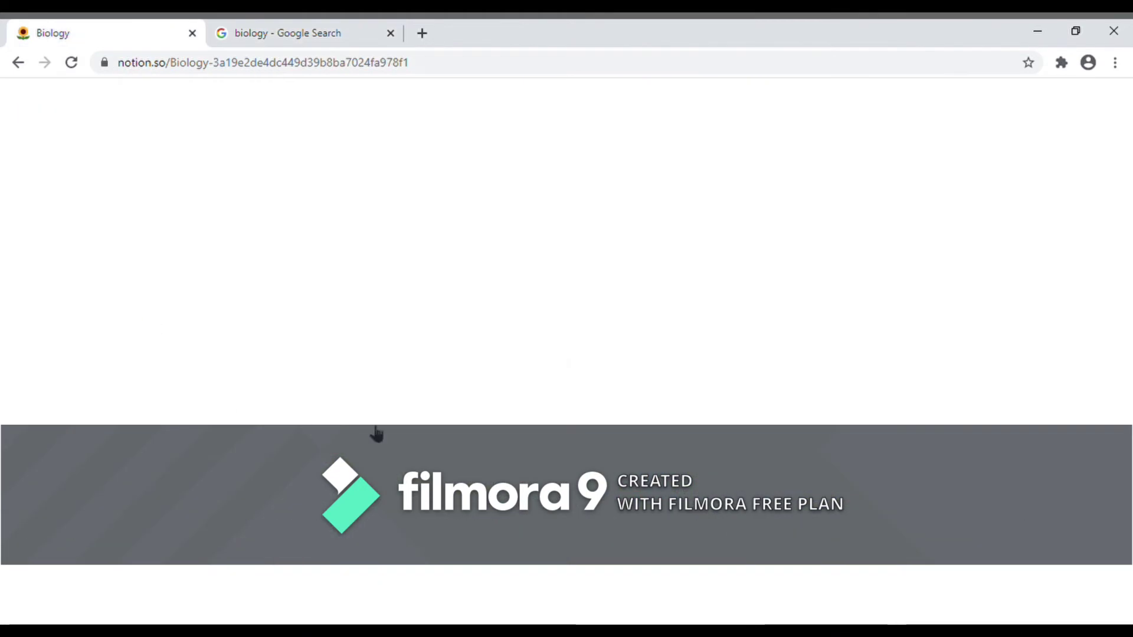
key("ctrl+v")
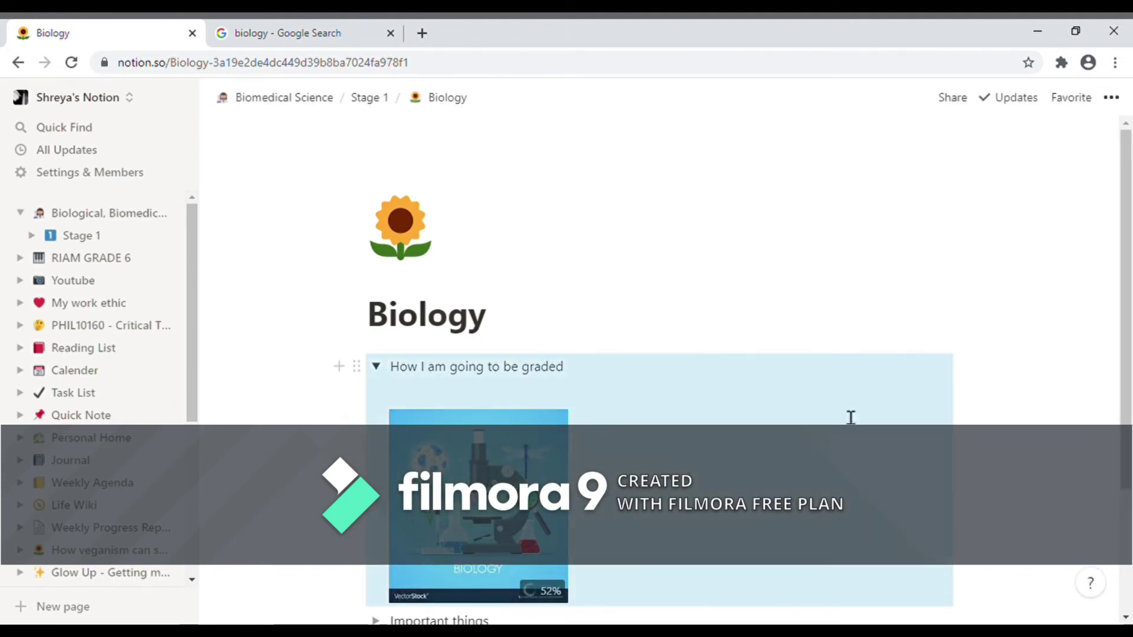
scroll(859, 463, "down", 2)
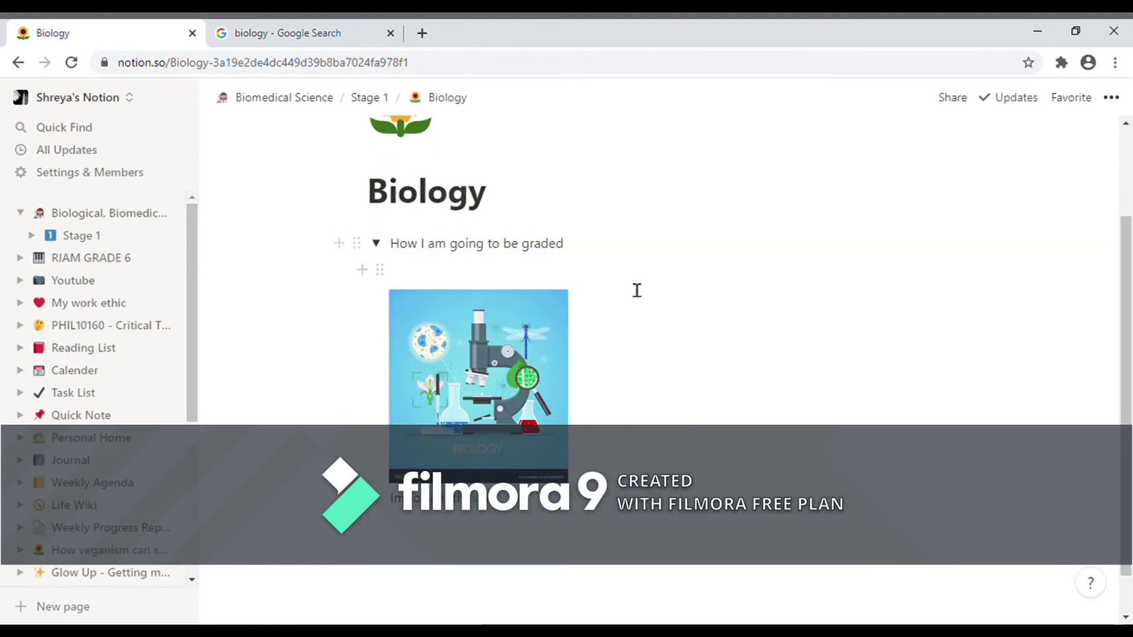
left_click(330, 28)
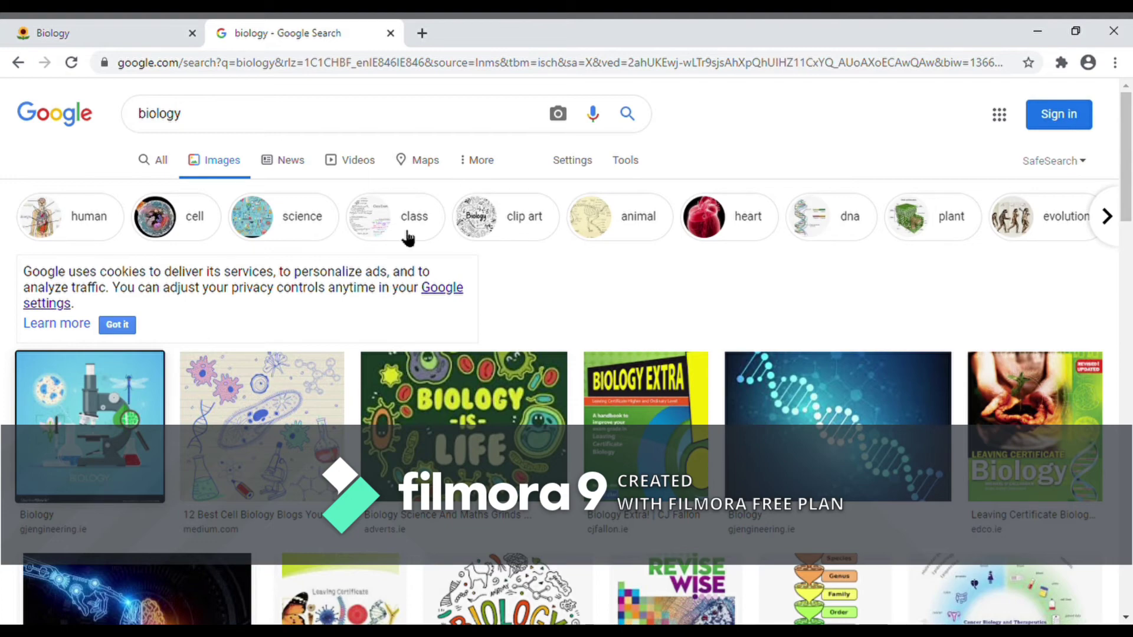
left_click(177, 30)
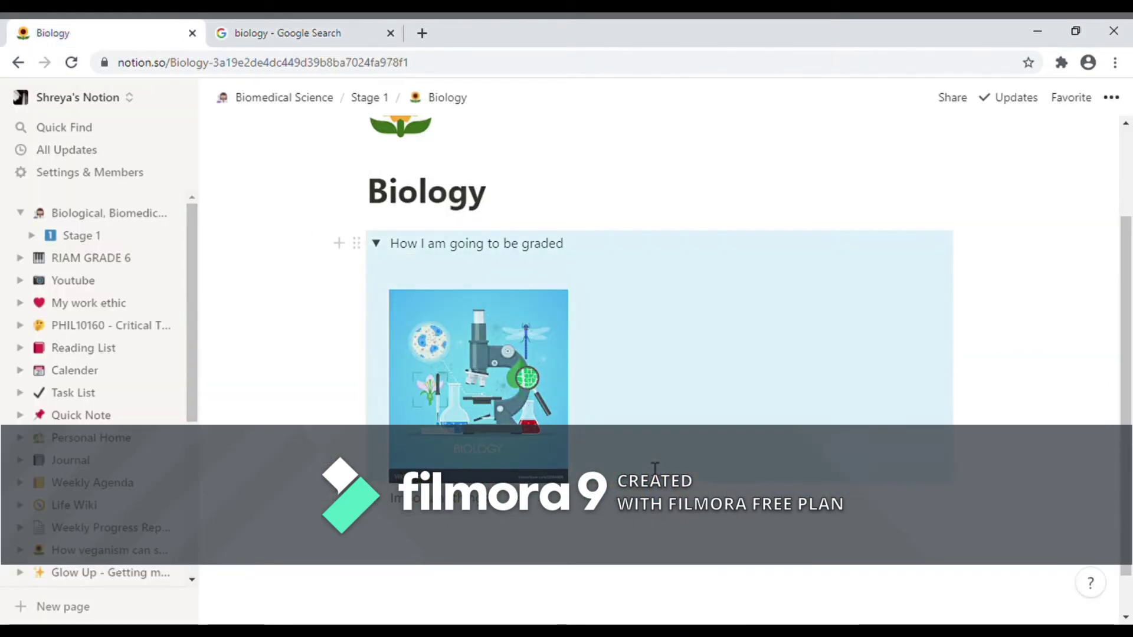
scroll(603, 512, "up", 2)
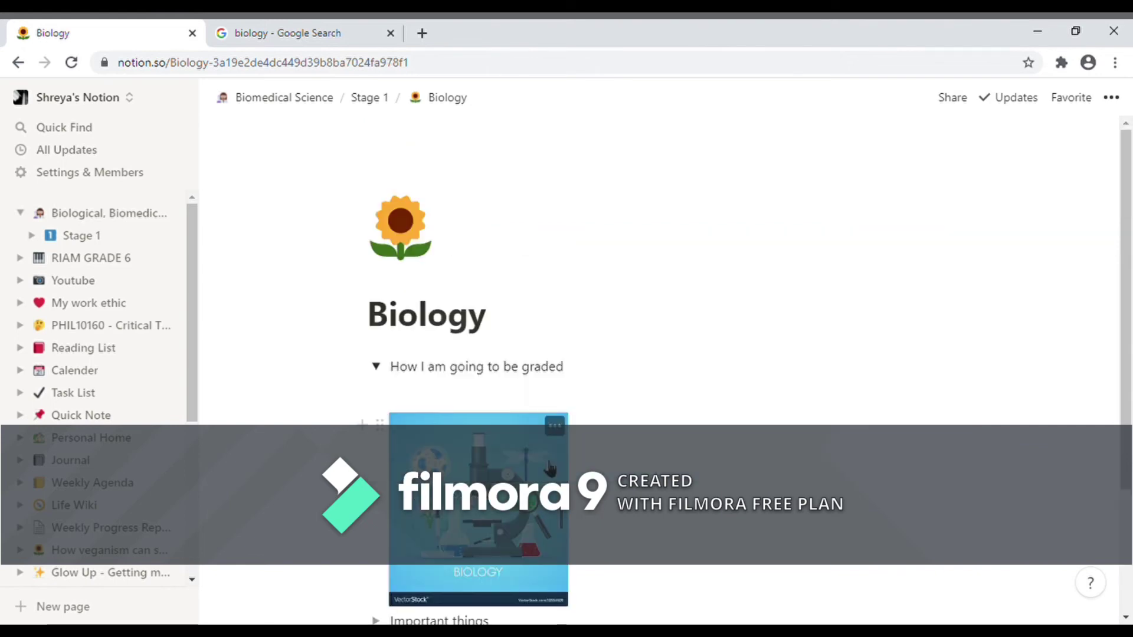
Delete the microscope image from the "How I am going to be graded" toggle and place the cursor in its empty line
right_click(543, 458)
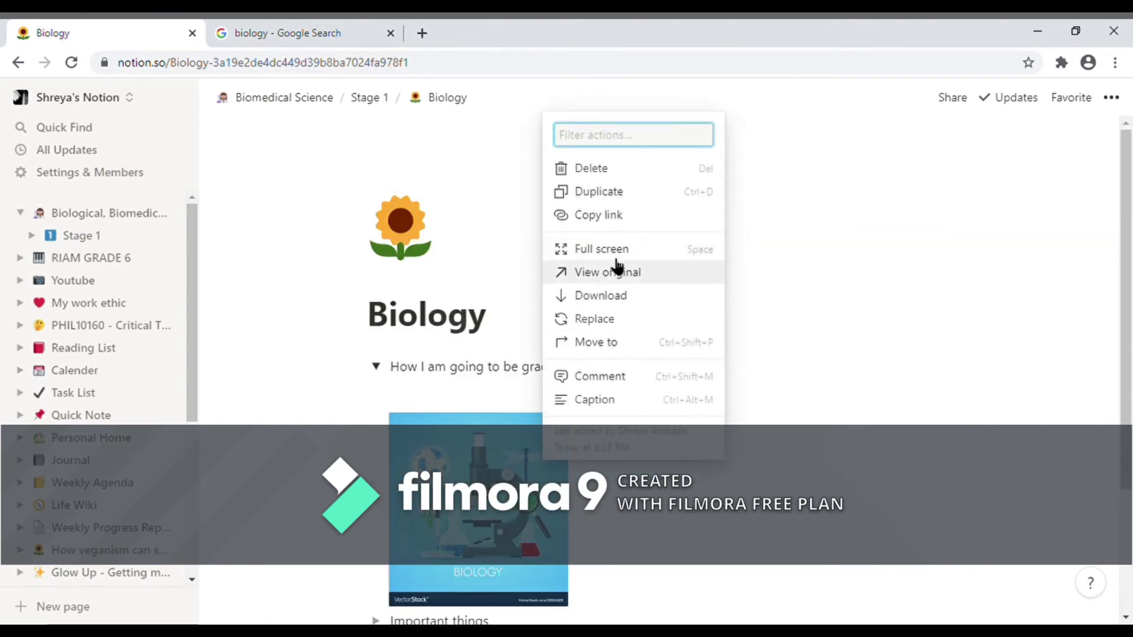
left_click(607, 168)
left_click(498, 404)
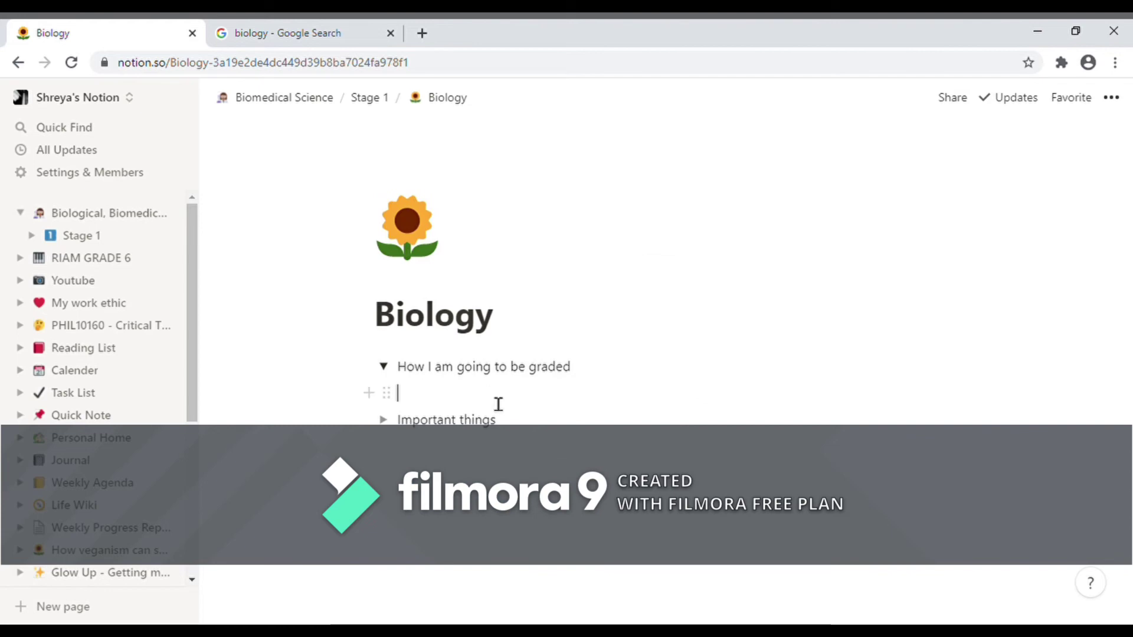
Paste the copied screenshot of the Google Images results inside the "How I am going to be graded" toggle and delete it again
key("ctrl+v")
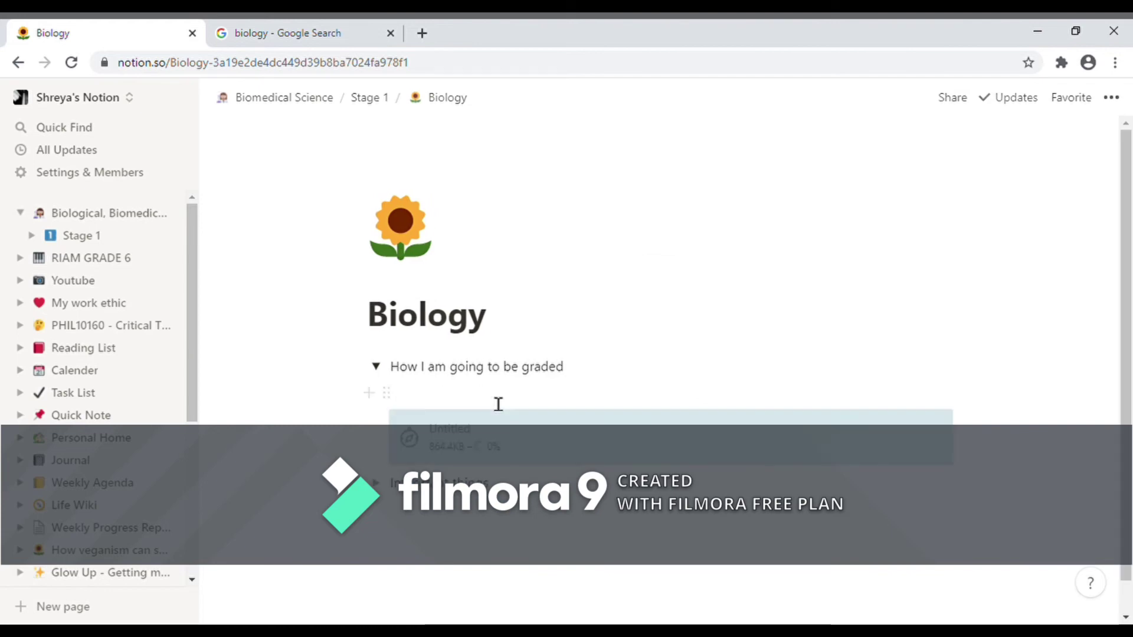
scroll(1070, 422, "down", 1)
scroll(1066, 443, "down", 2)
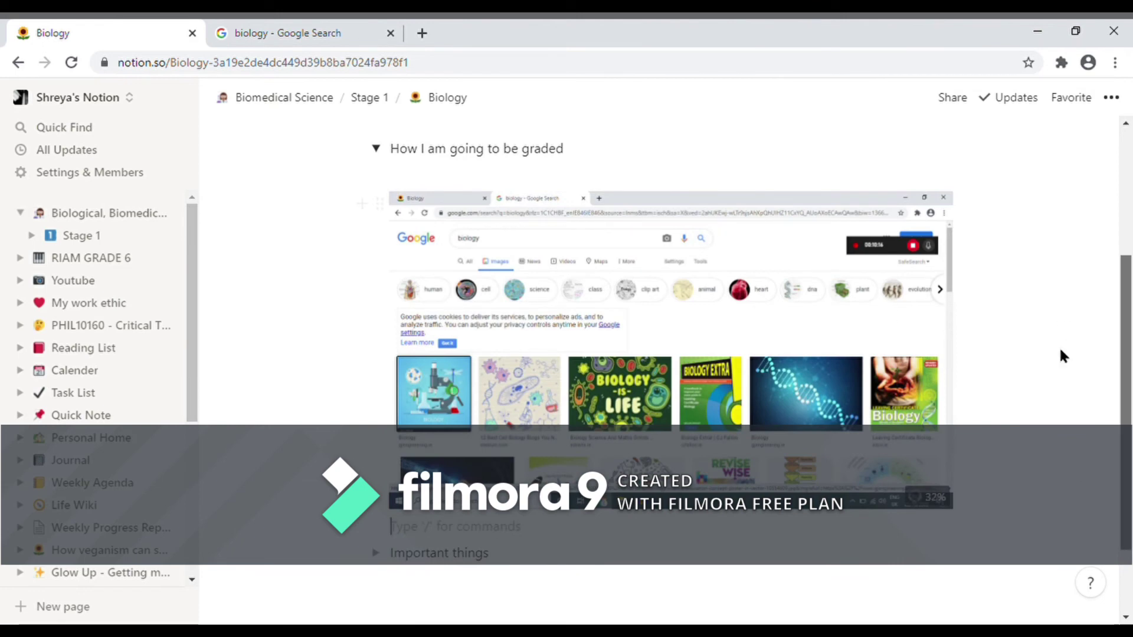
left_click(1120, 298)
key("Delete")
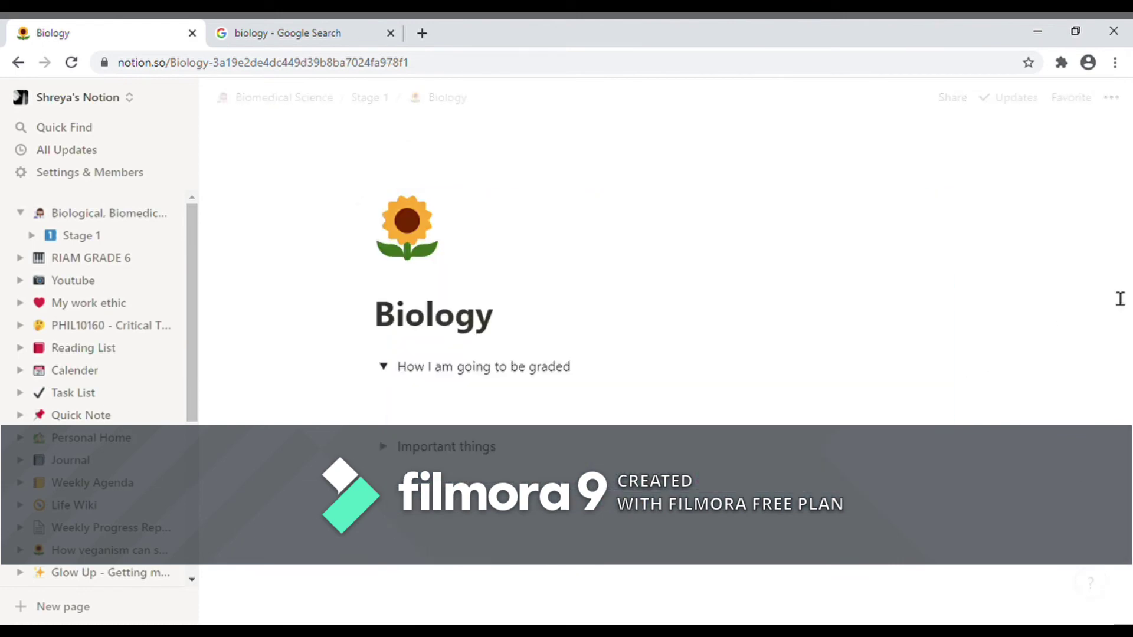
Move the empty line out of the "How I am going to be graded" toggle and insert an inline table below "Important things"
left_click(483, 425)
key("shift+Tab")
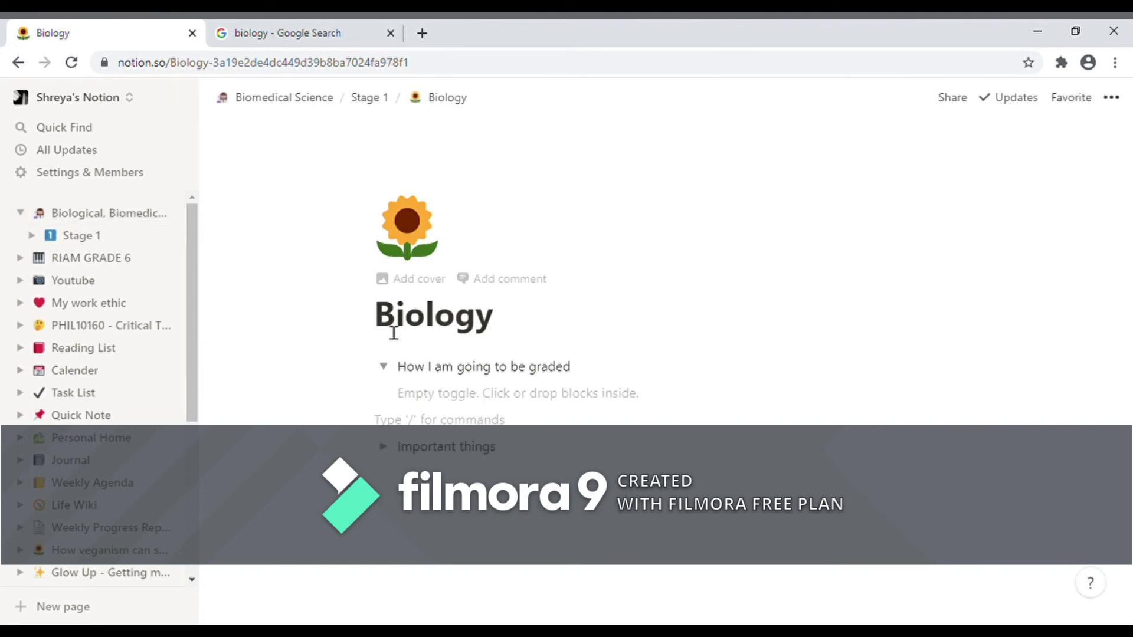
left_click(453, 567)
type("/")
key("Down")
key("Down")
key("Down")
key("Down")
key("Down")
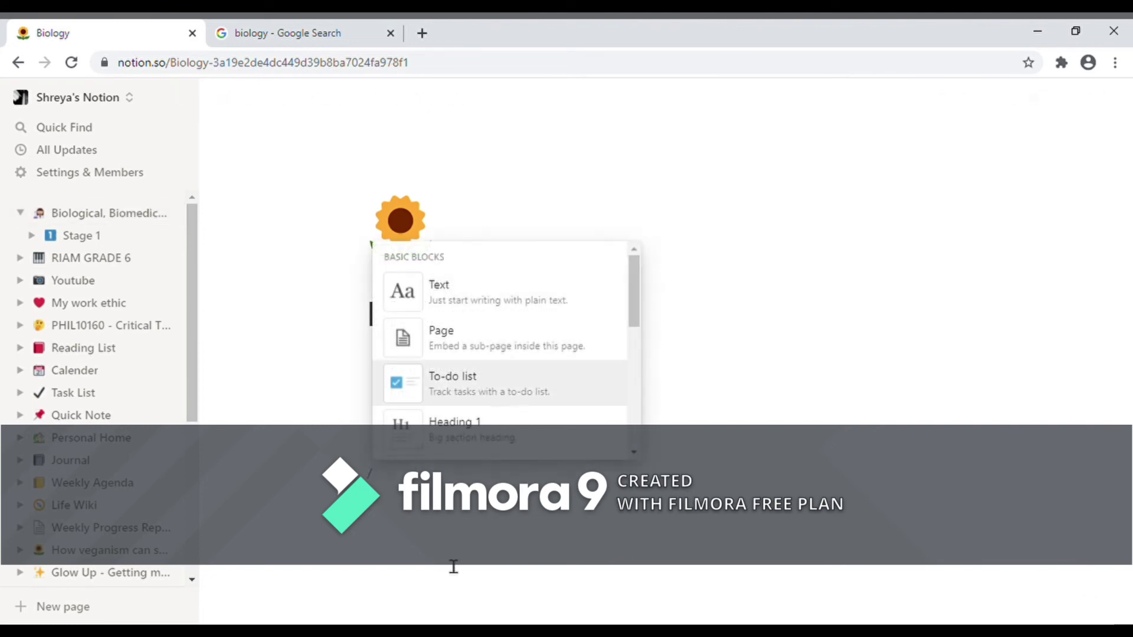
key("Down")
key("Down")
key("Down")
key("Down")
key("Down")
key("Down")
key("Down")
key("Down")
key("Down")
key("Down")
key("Down")
key("Down")
key("Down")
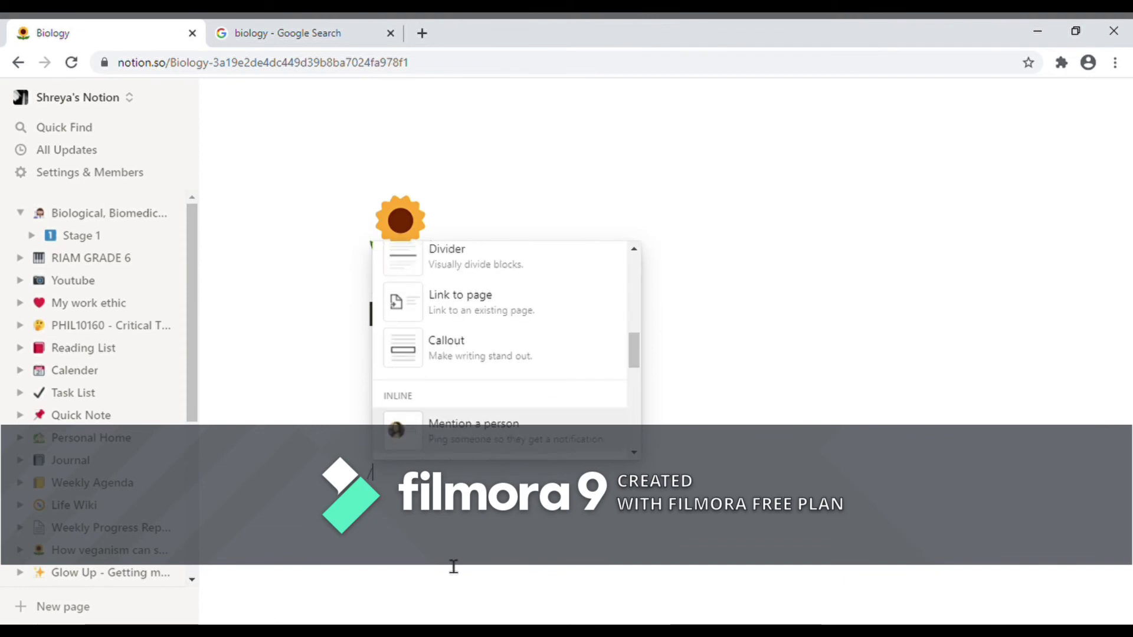
key("Down")
key("Down")
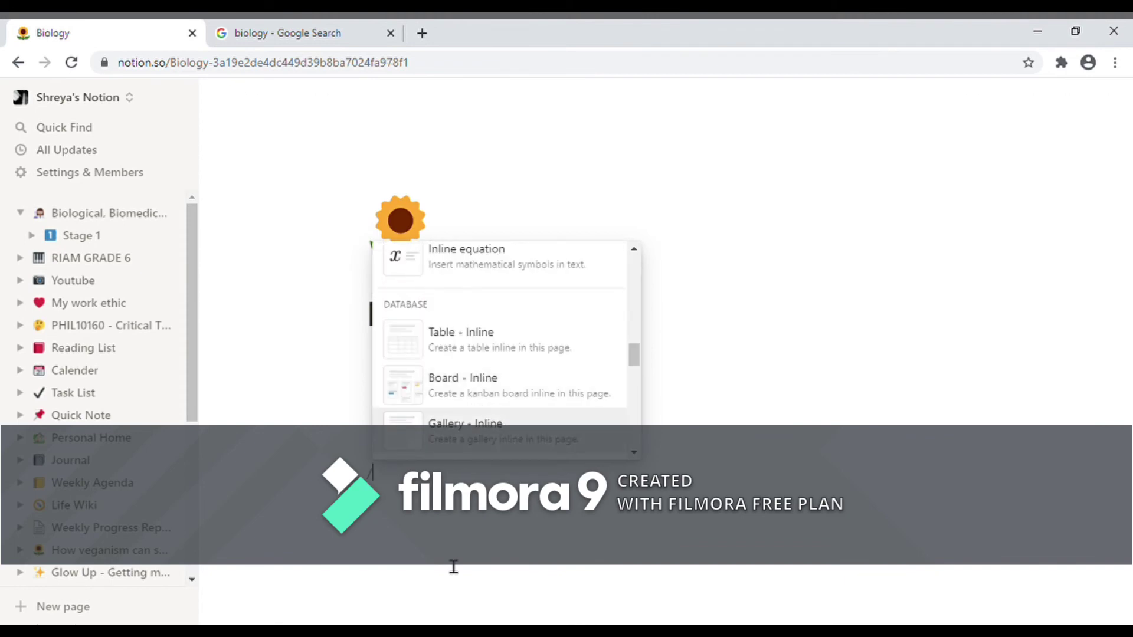
left_click(557, 354)
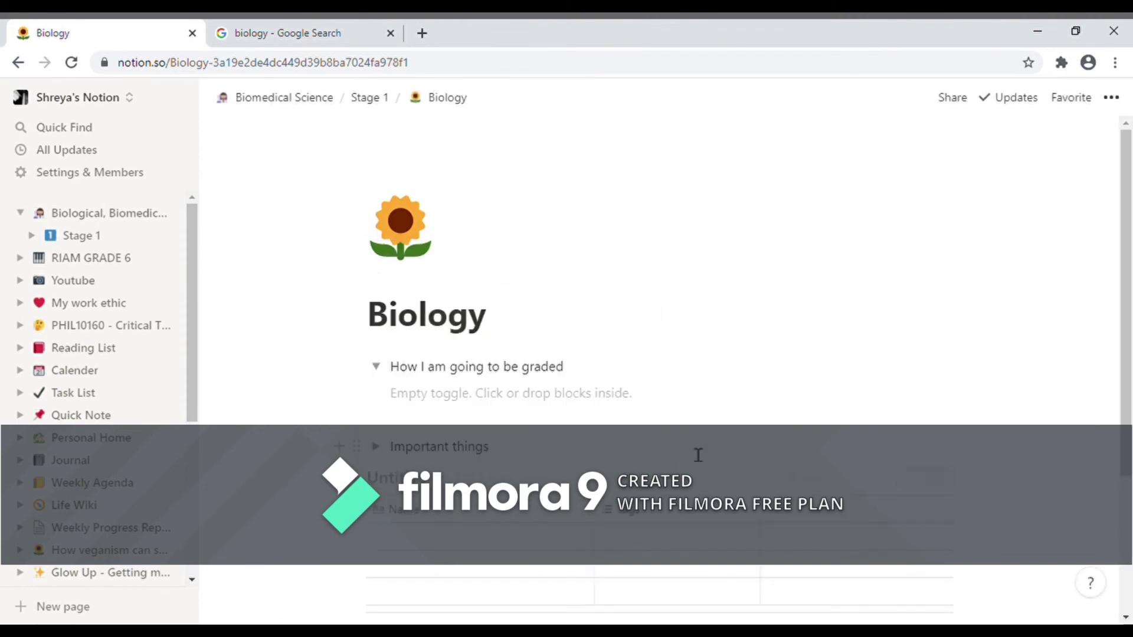
Insert an inline board database below the table on the Biology page and look across its status columns
scroll(500, 361, "down", 3)
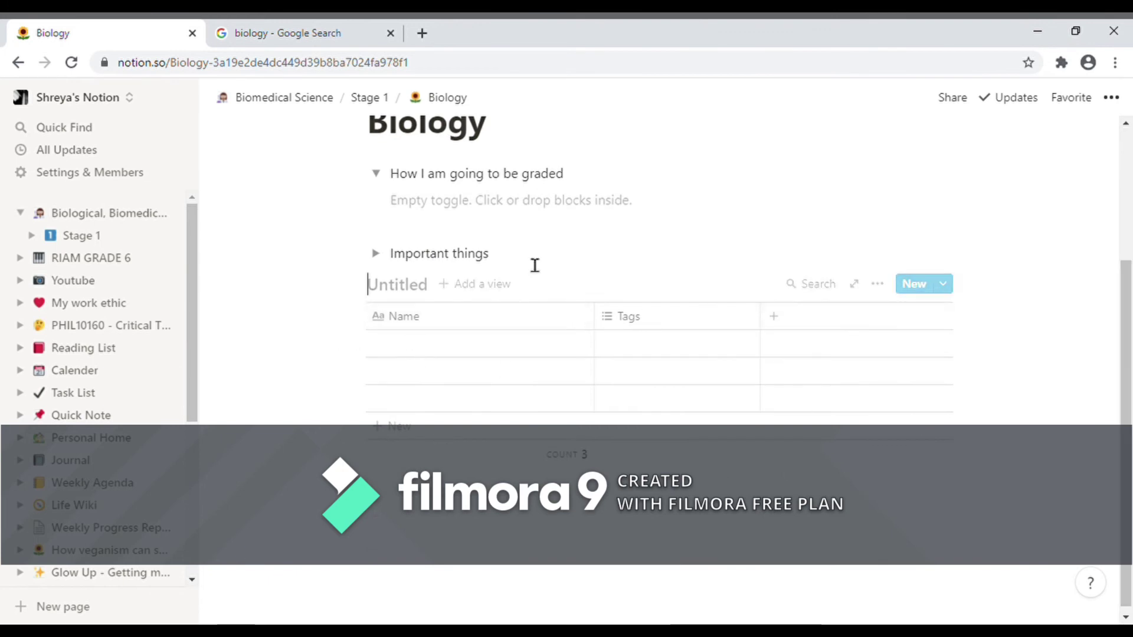
type("/")
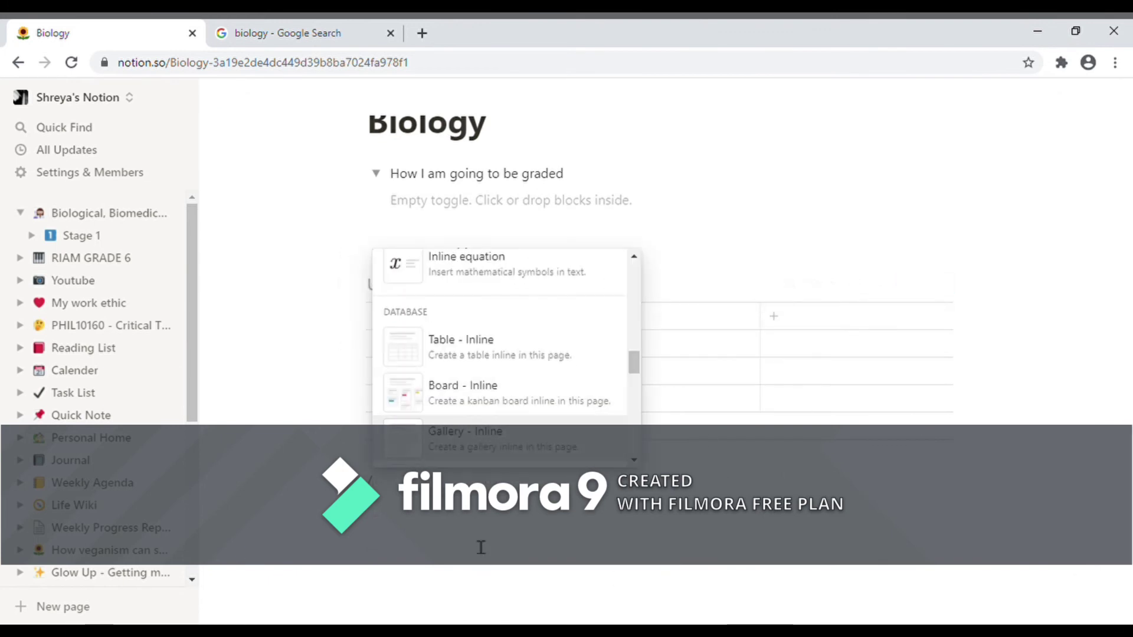
key("Return")
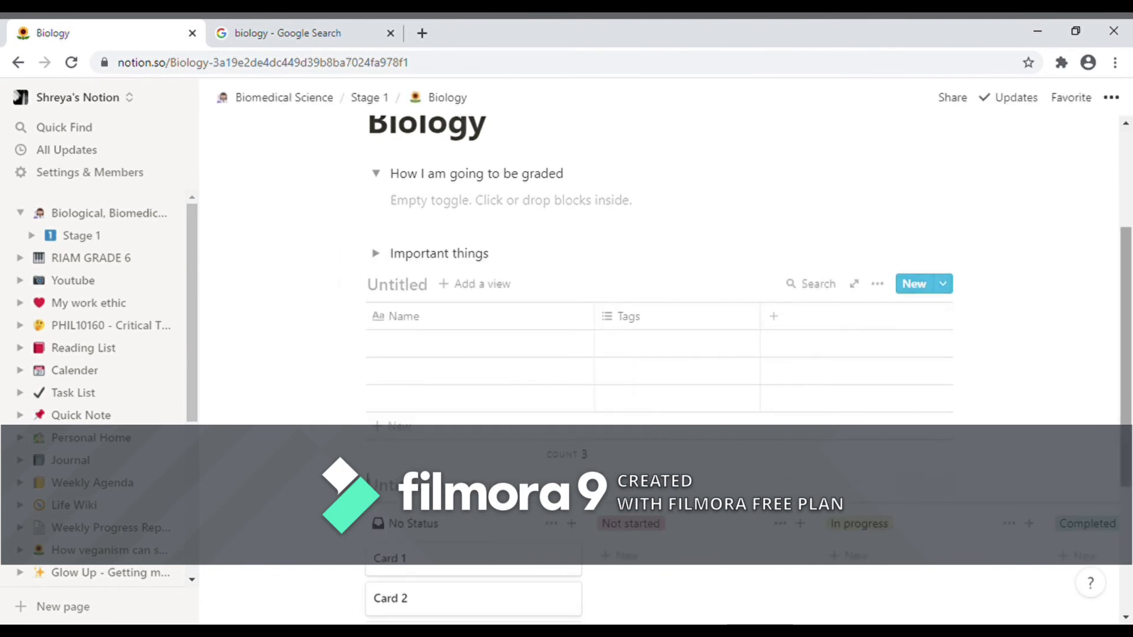
scroll(941, 463, "down", 4)
scroll(942, 463, "right", 6)
scroll(941, 463, "left", 6)
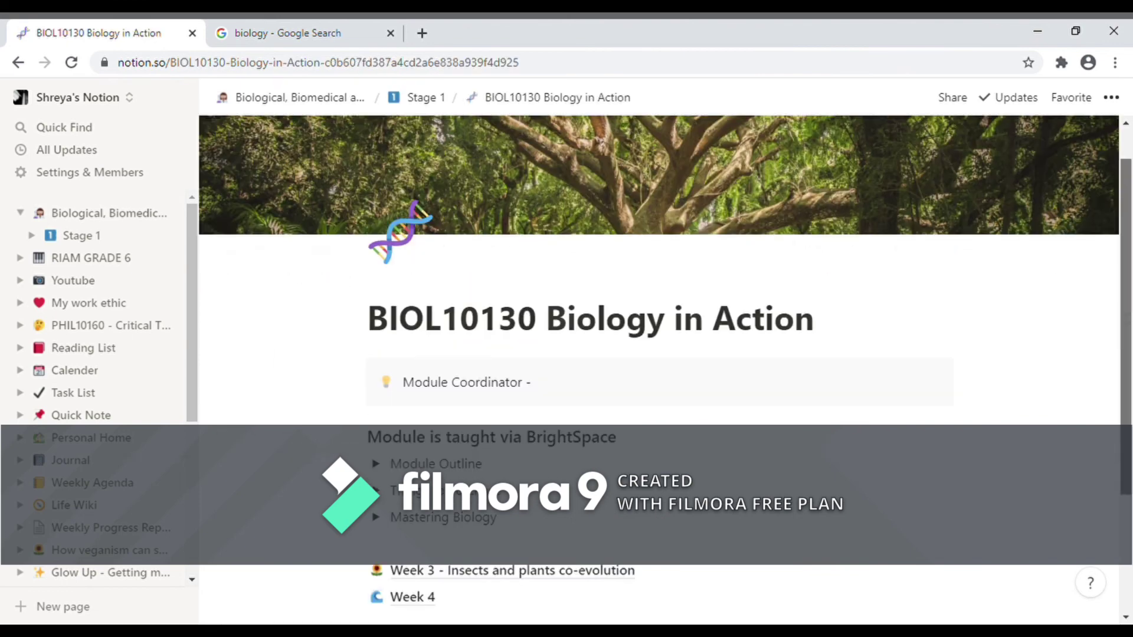
Open the Week 4 page of the BIOL10130 Biology in Action module and look through its notes
scroll(775, 398, "down", 3)
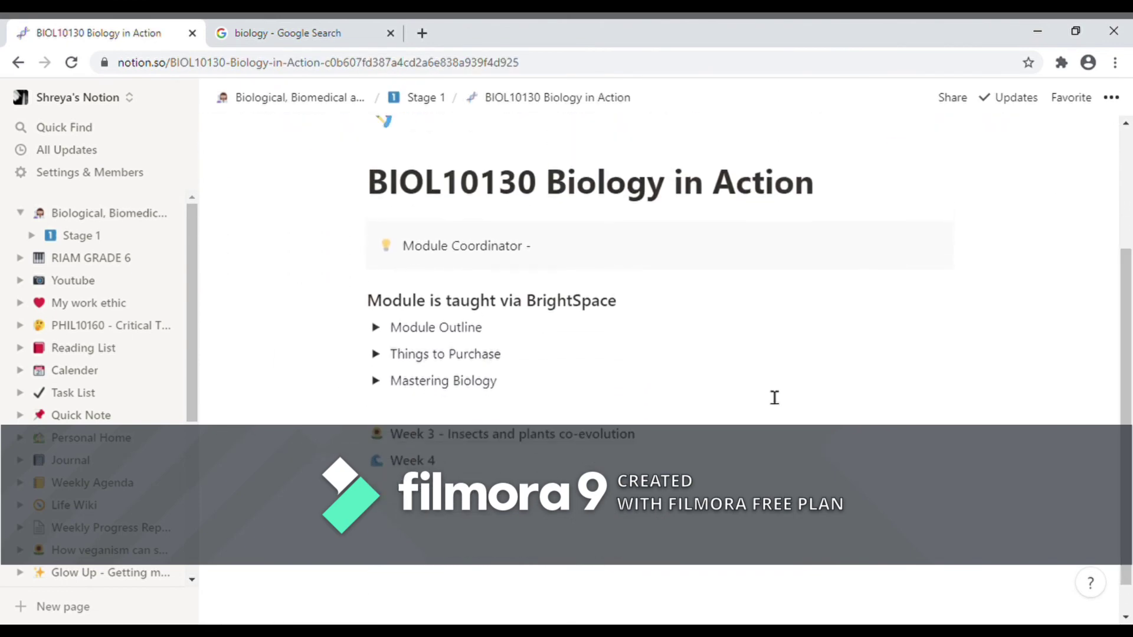
left_click(437, 463)
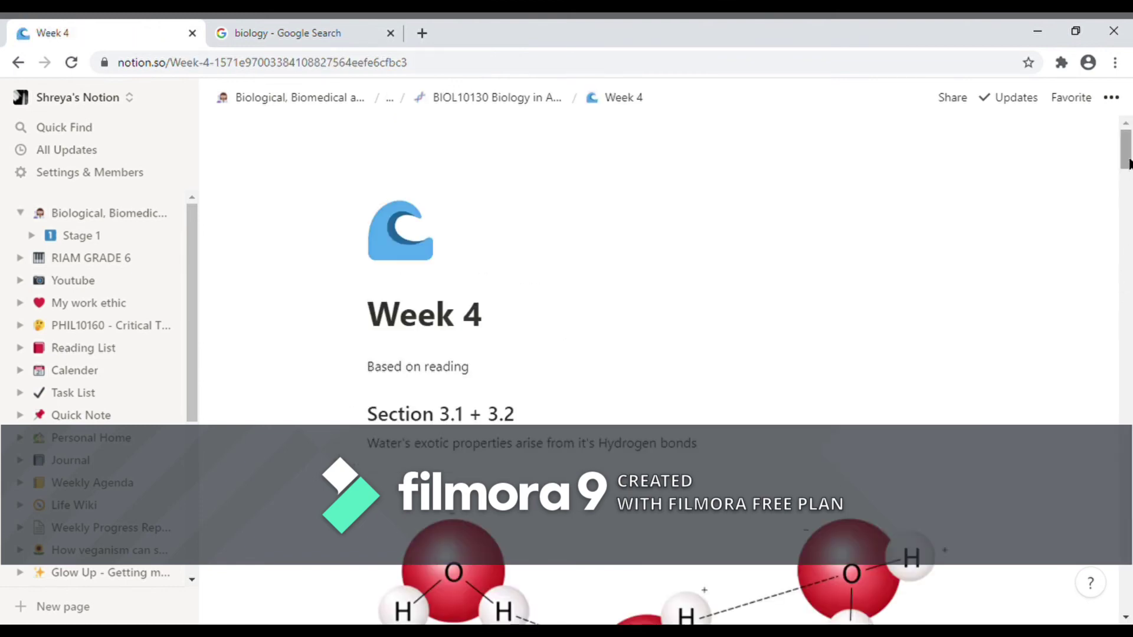
left_click_drag(1129, 163, 1129, 327)
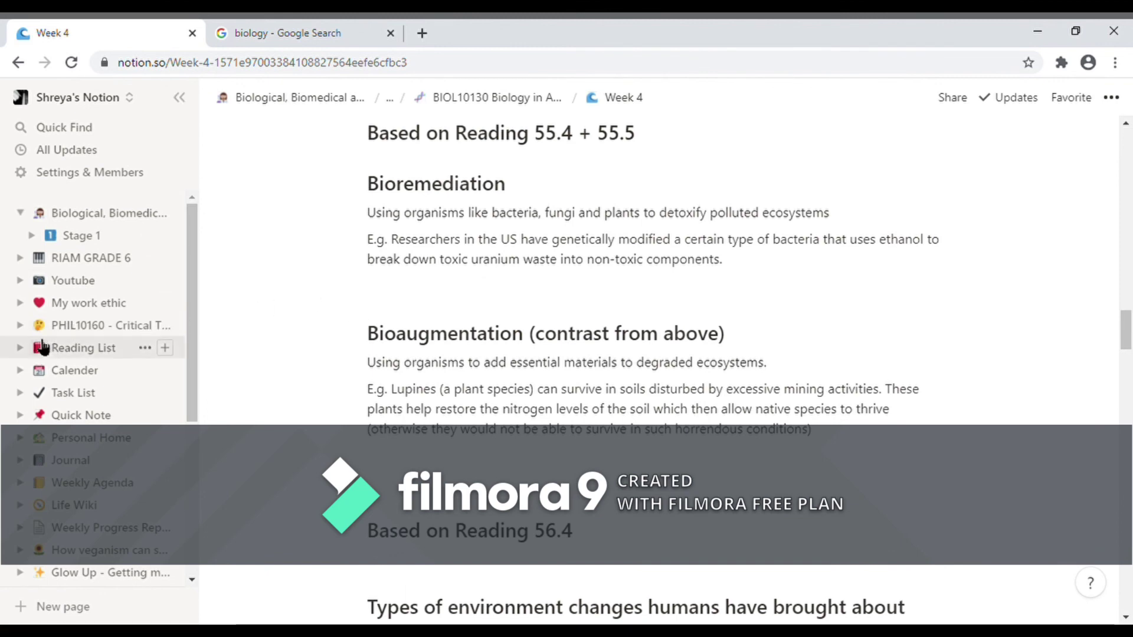
Open the Week 2 - Reasoning page of PHIL10160 - Critical Thinking and examine how its images, captions and columns are laid out
left_click(35, 325)
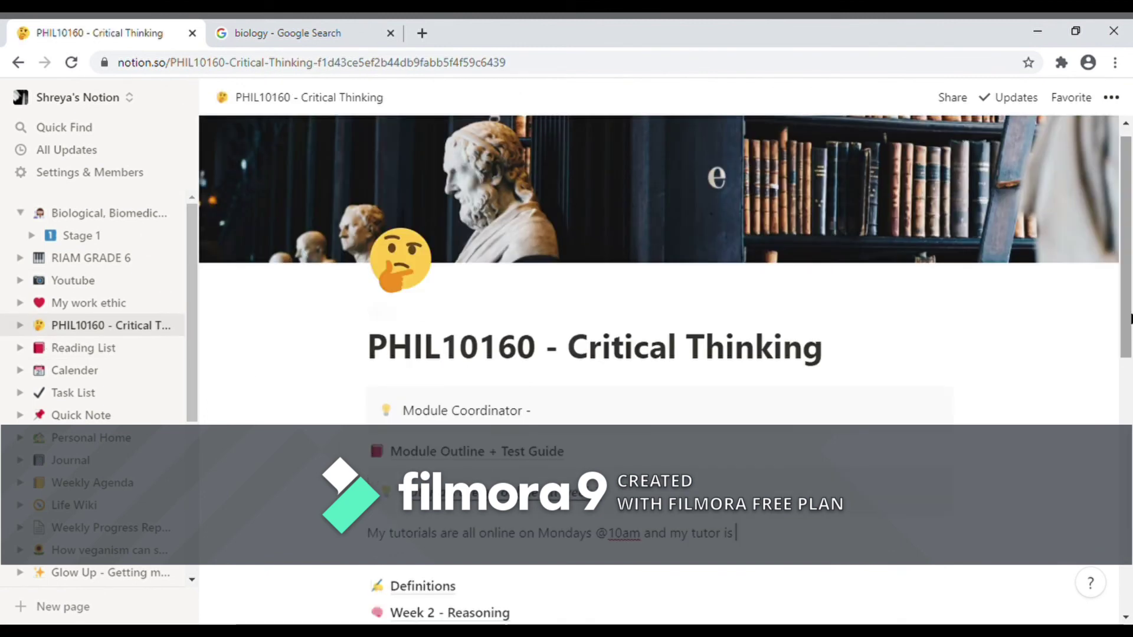
scroll(455, 477, "down", 1)
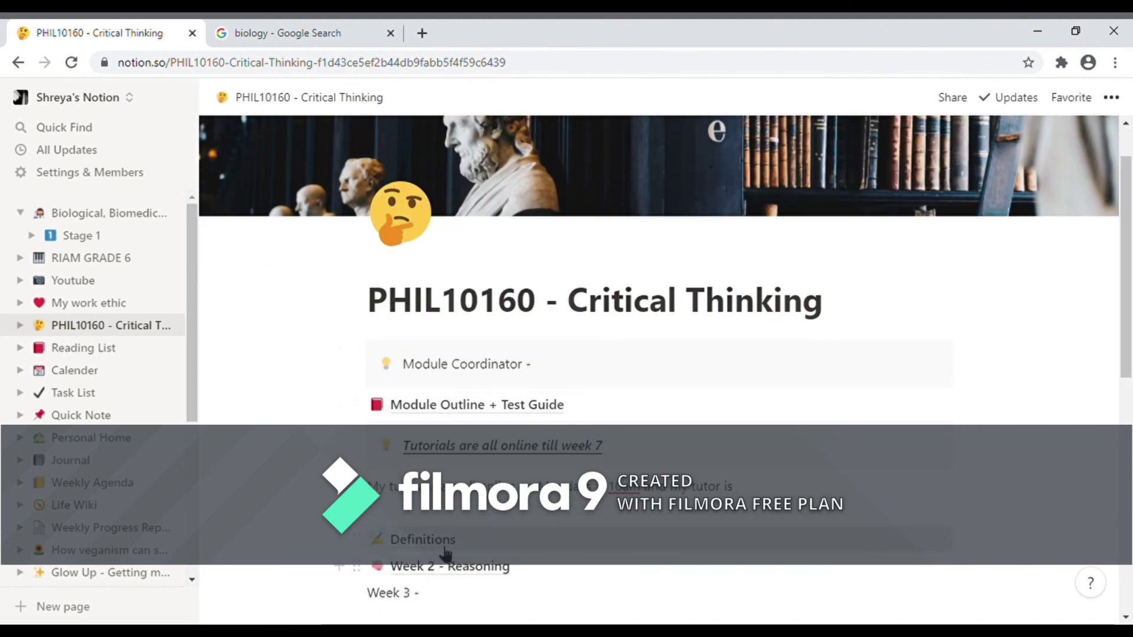
left_click(450, 569)
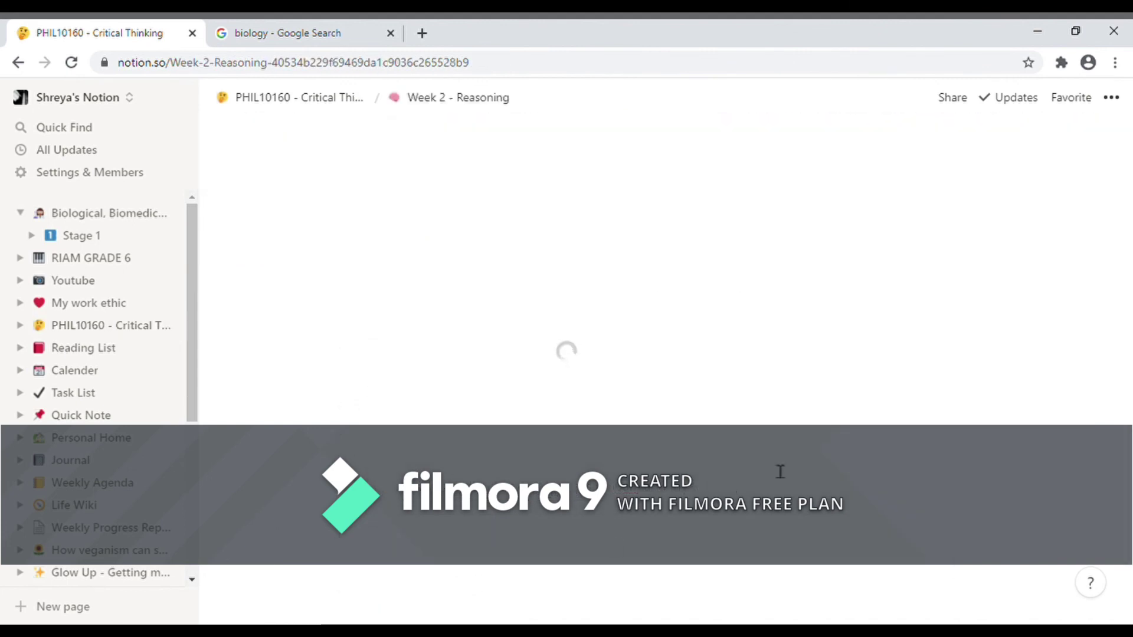
scroll(826, 307, "down", 2)
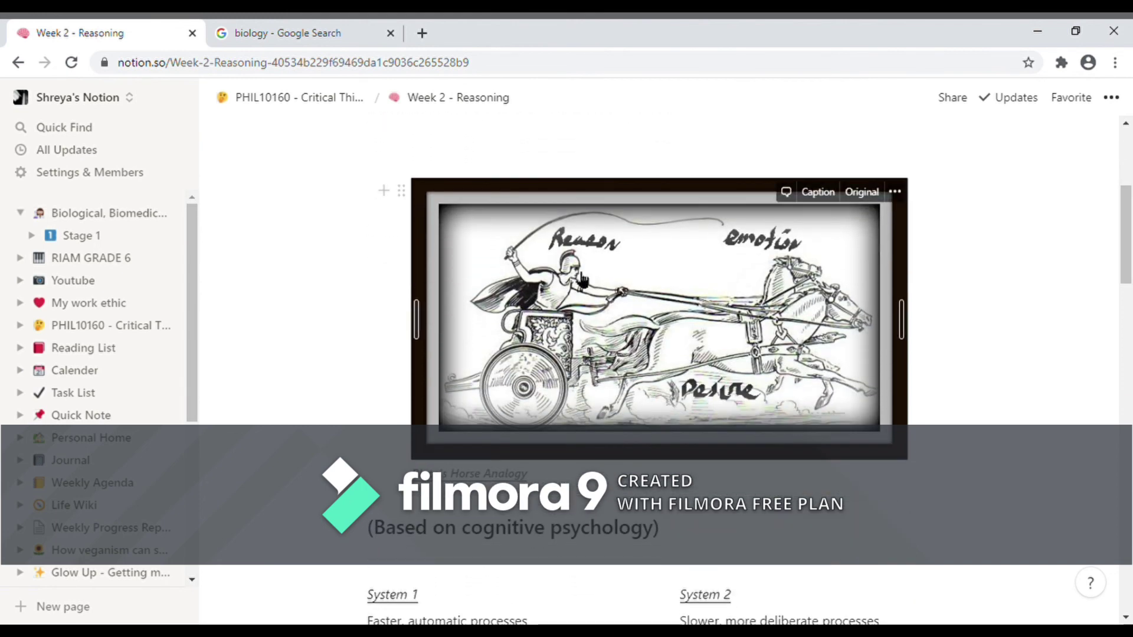
scroll(456, 389, "down", 5)
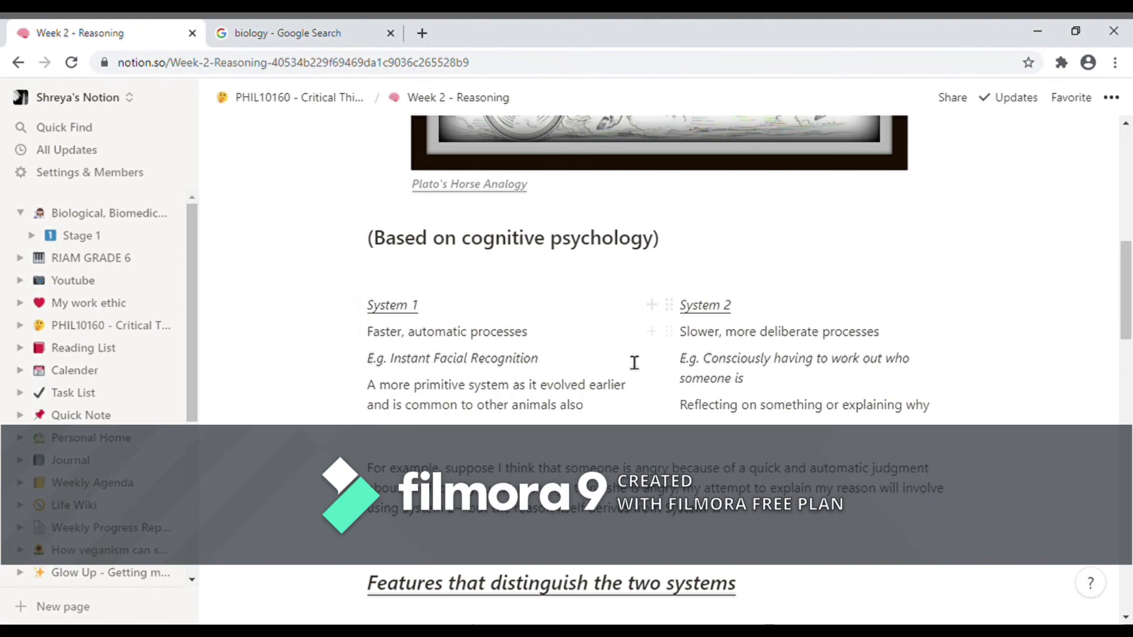
scroll(742, 378, "down", 7)
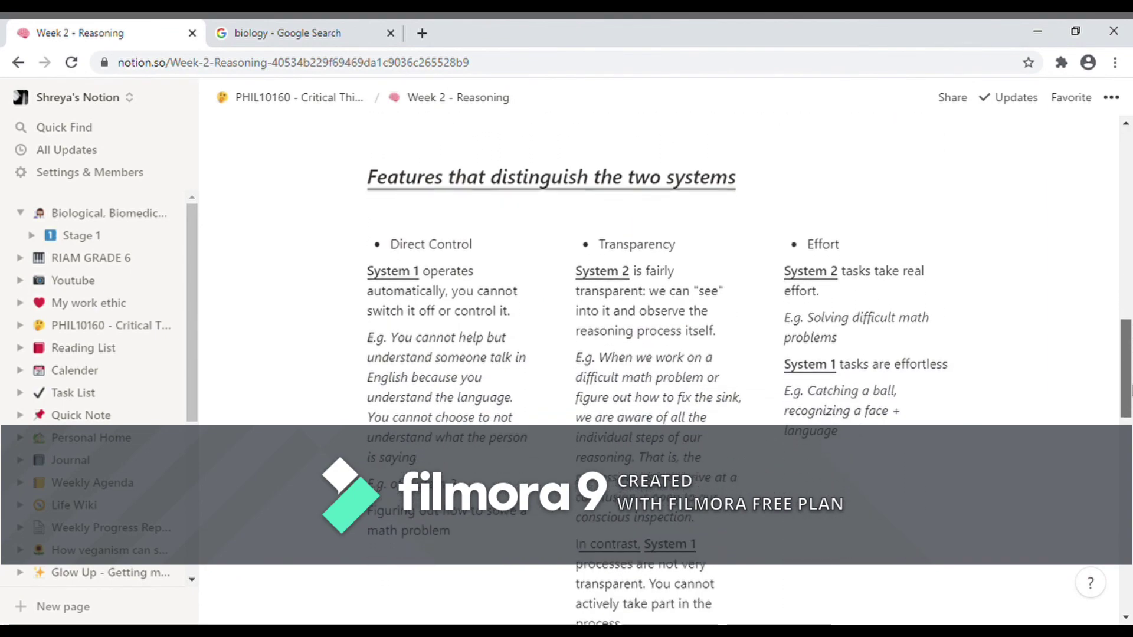
scroll(649, 354, "down", 2)
scroll(649, 354, "up", 1)
scroll(649, 354, "down", 5)
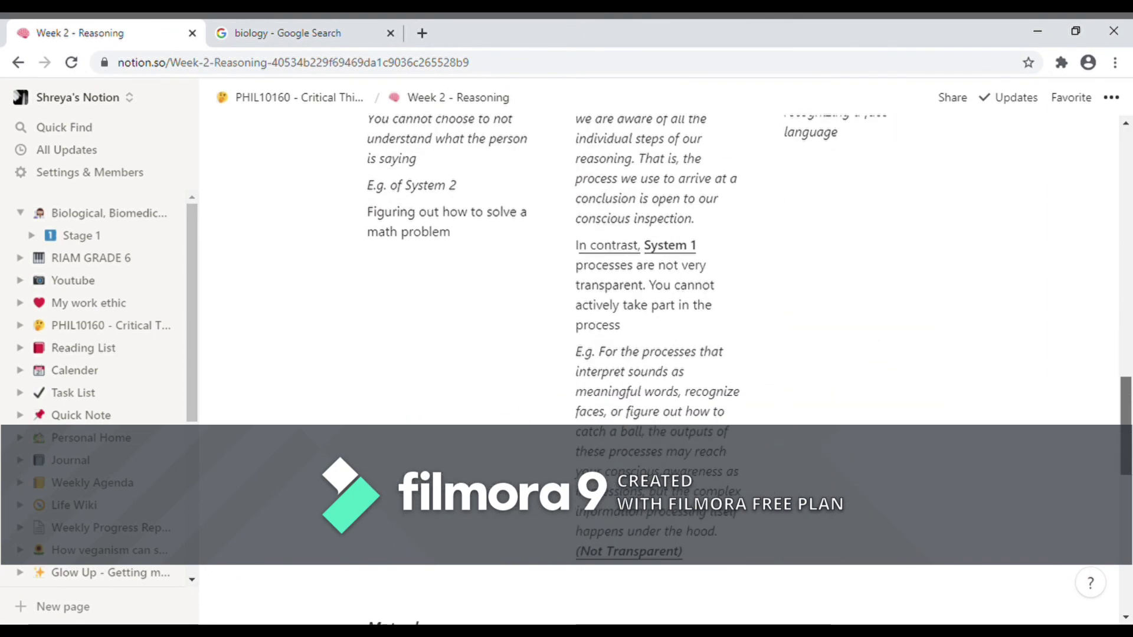
scroll(649, 354, "up", 5)
Go to the existing Stage 1 page, review its semester toggles and open BIOL10130 Biology in Action from the Autumn Semester
left_click(81, 235)
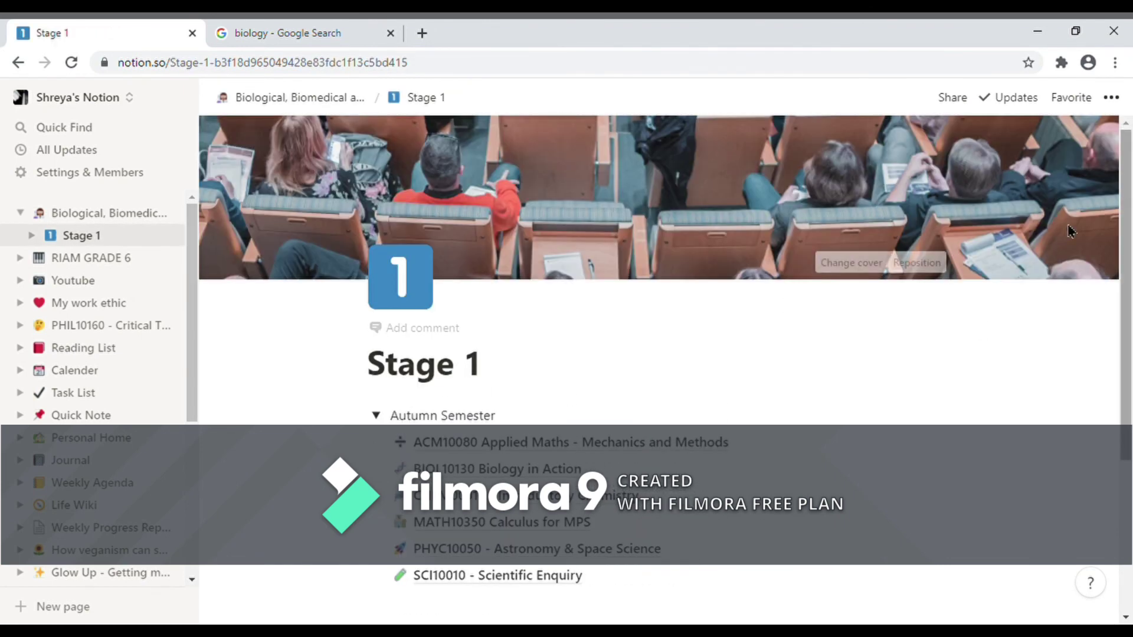
scroll(575, 324, "down", 2)
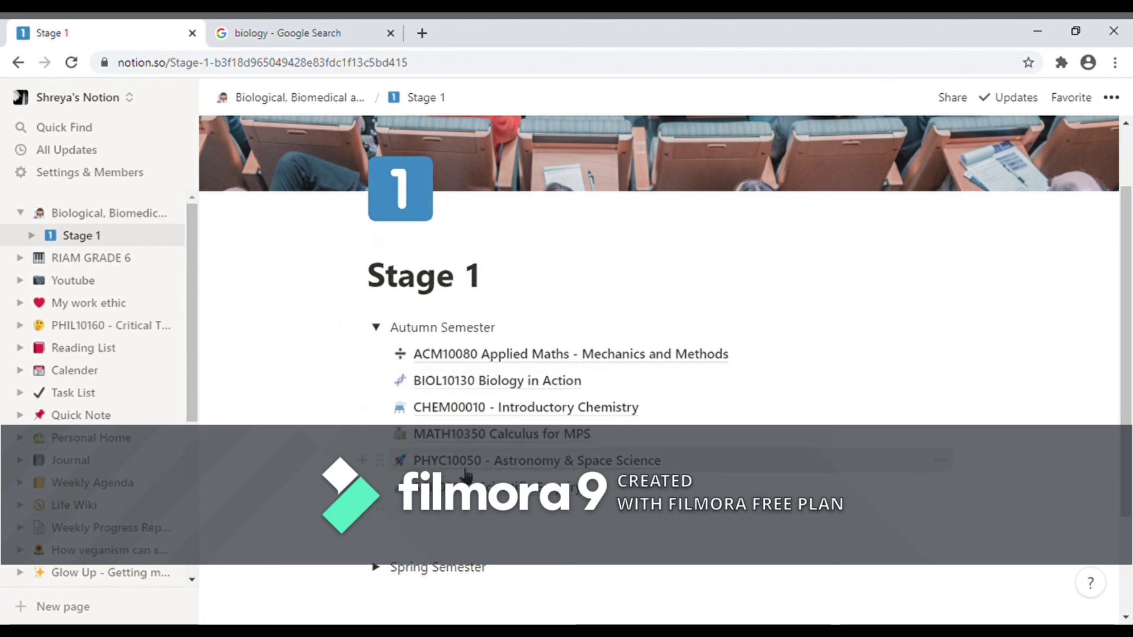
key("alt+Left")
key("alt+Right")
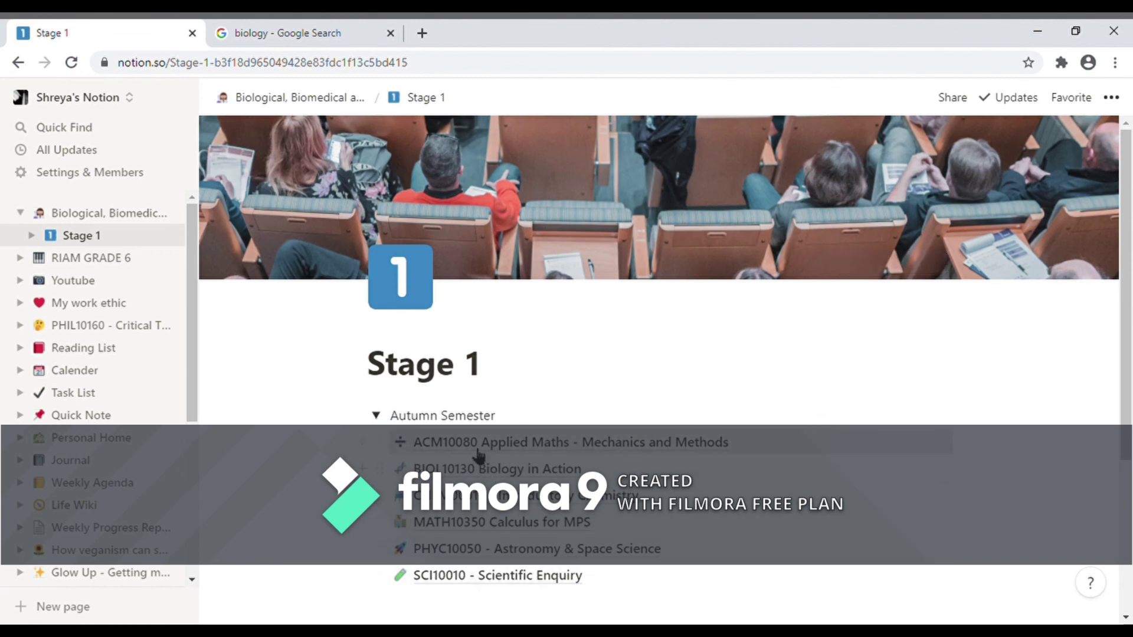
left_click(481, 470)
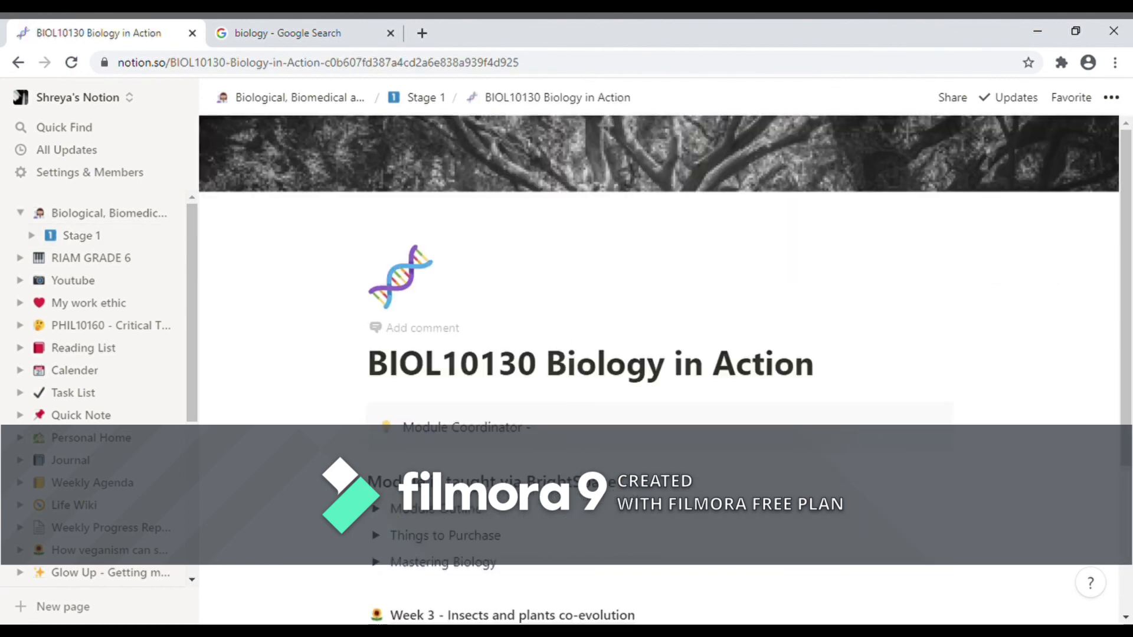
scroll(910, 369, "down", 2)
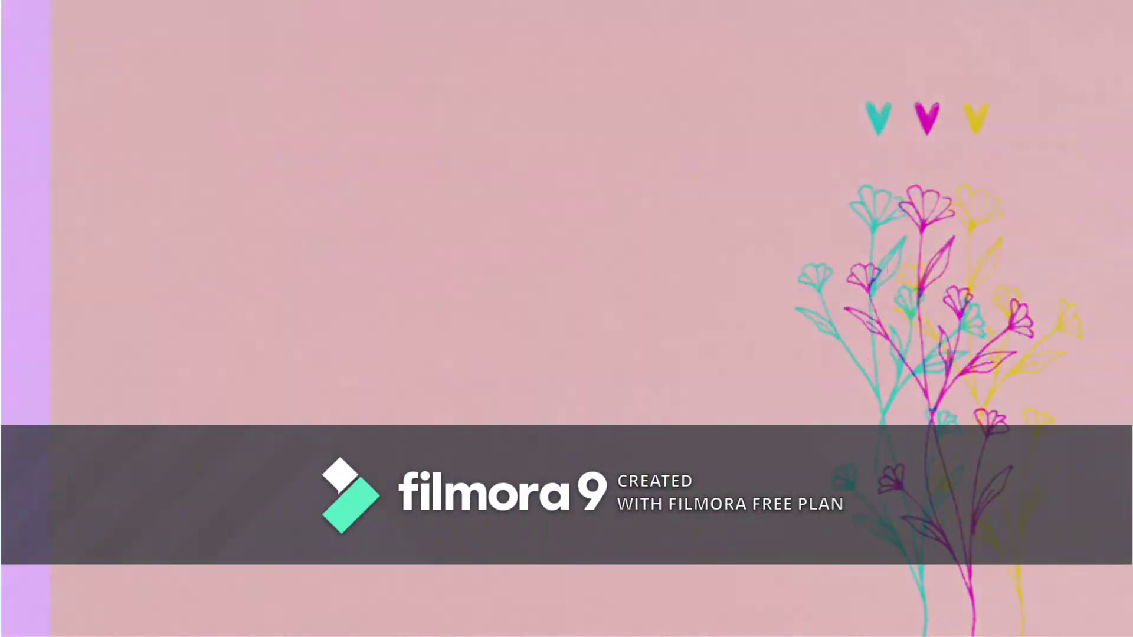